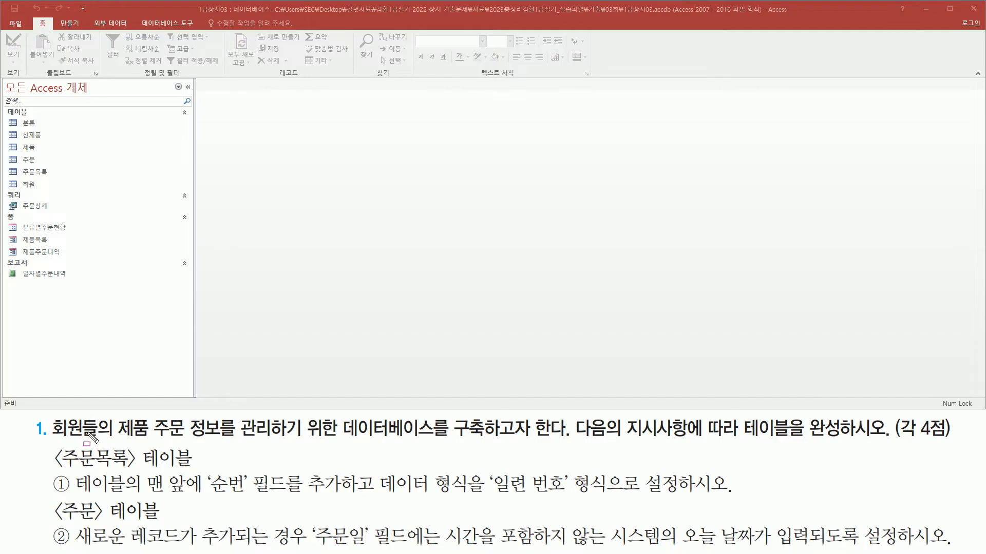
drag(52, 441, 534, 440)
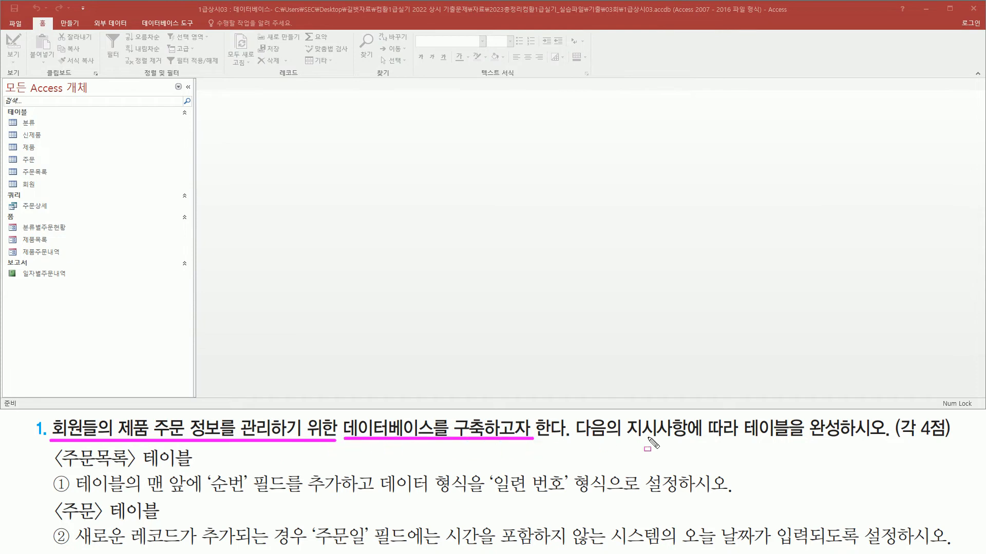
mouse_move(741, 443)
mouse_down()
mouse_move(849, 442)
mouse_move(848, 417)
mouse_up()
drag(895, 443, 949, 442)
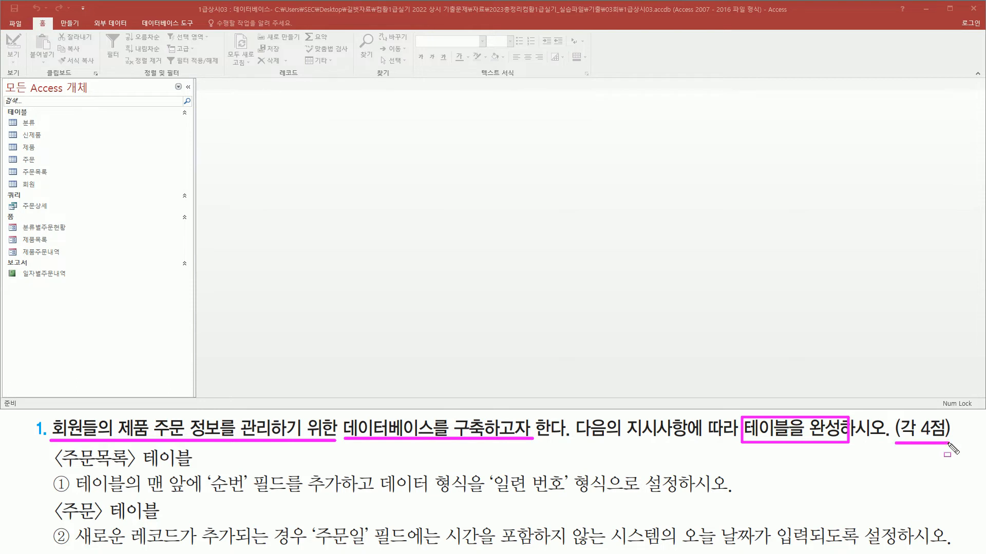
key(e)
drag(49, 444, 201, 474)
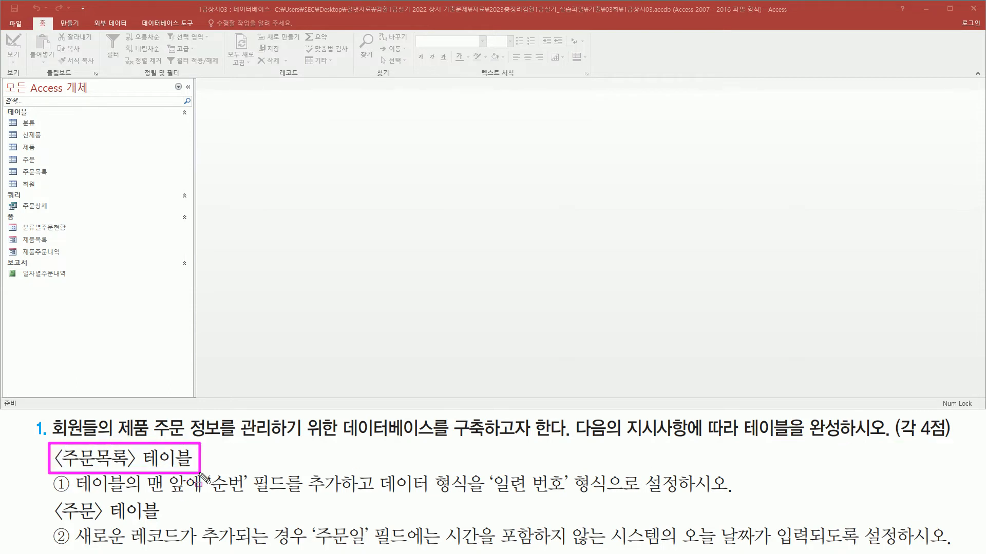
drag(16, 164, 63, 191)
key(Escape)
Open the 주문목록 table in Design View
click(32, 172)
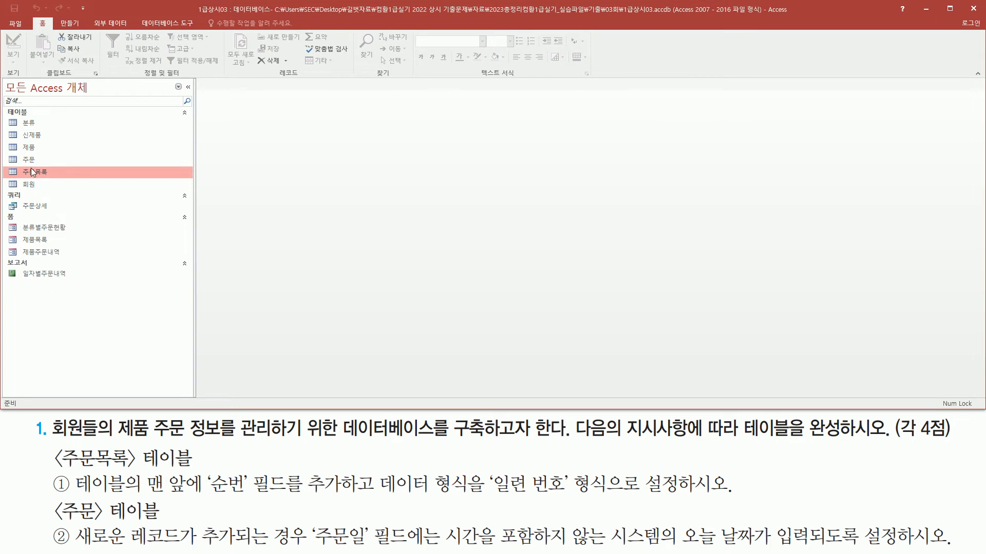
right_click(32, 171)
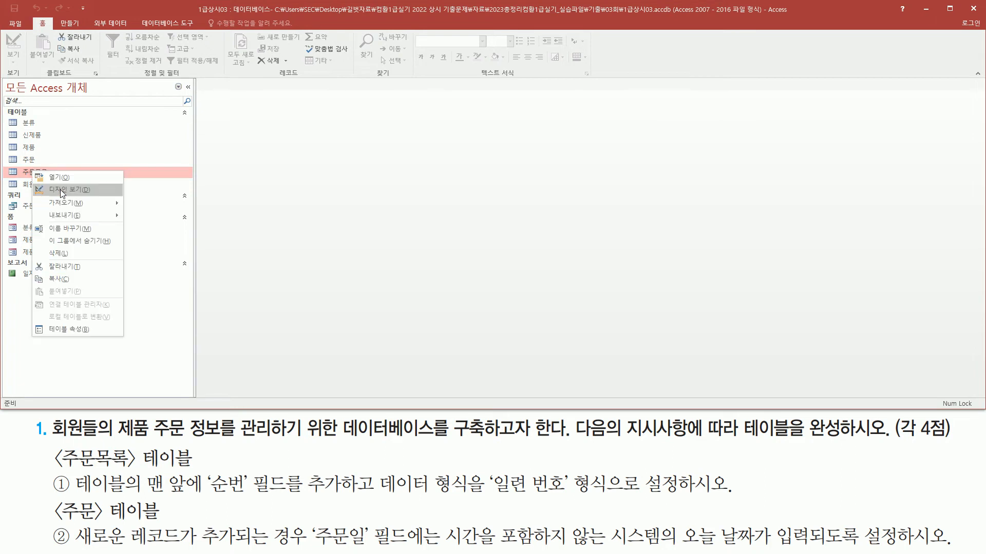
click(60, 189)
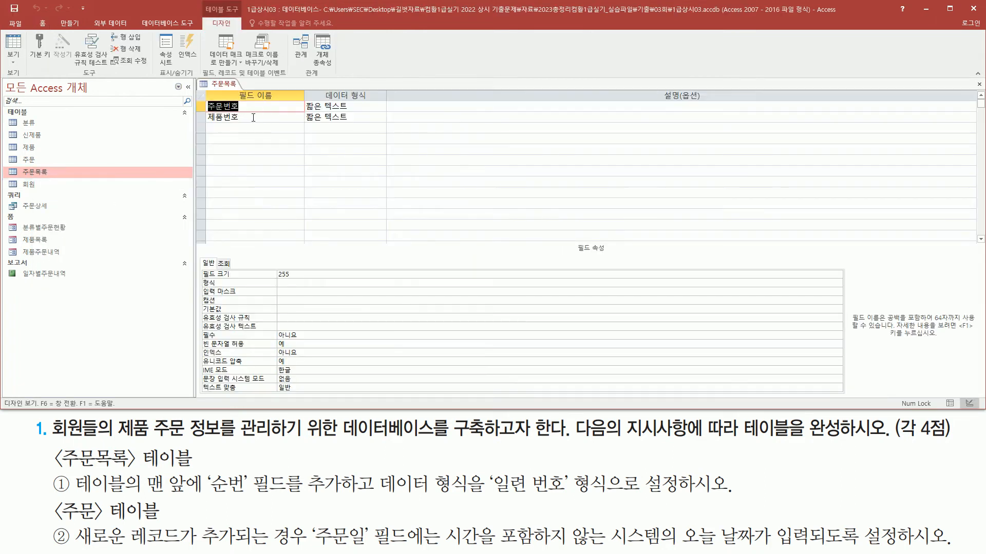
drag(206, 101, 252, 121)
mouse_move(204, 467)
mouse_down()
mouse_move(221, 491)
mouse_move(348, 506)
mouse_move(477, 496)
mouse_move(541, 512)
mouse_move(578, 506)
mouse_up()
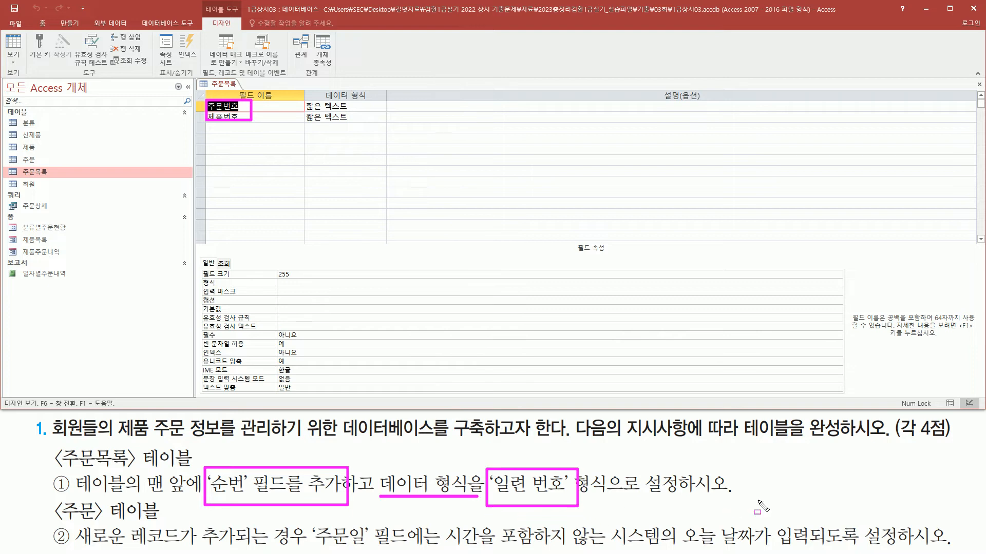
key(Escape)
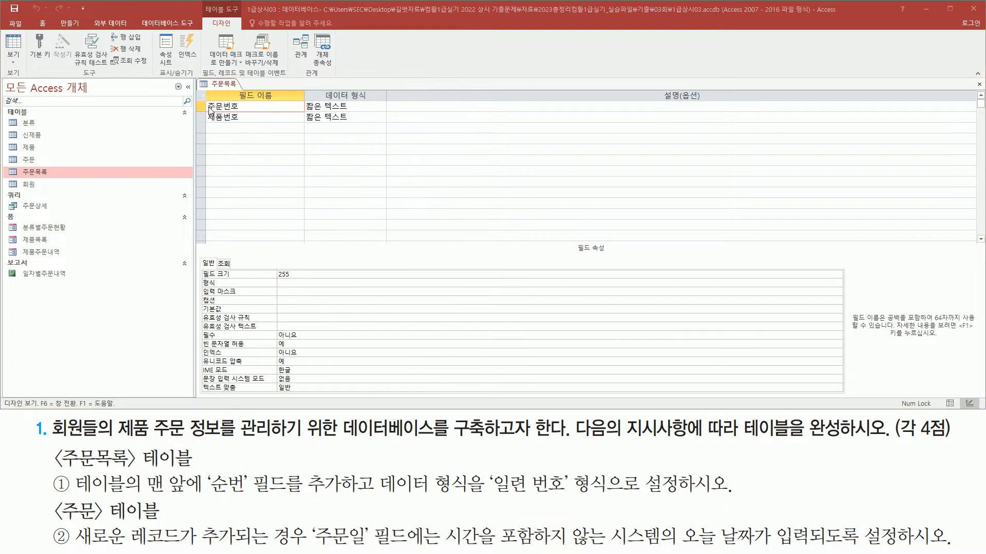
Insert a row above the 주문번호 field in the 주문목록 table and name the new field 순번
click(203, 107)
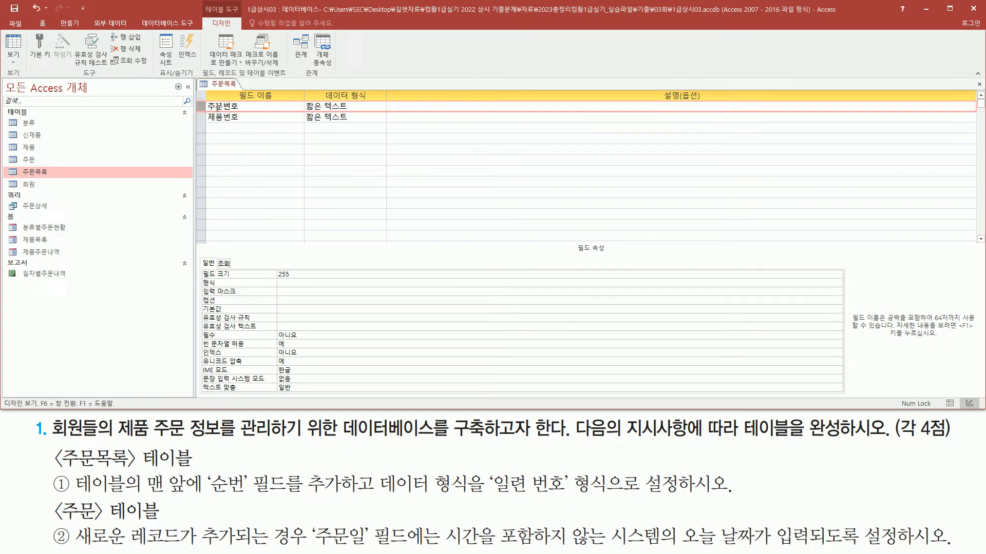
right_click(202, 108)
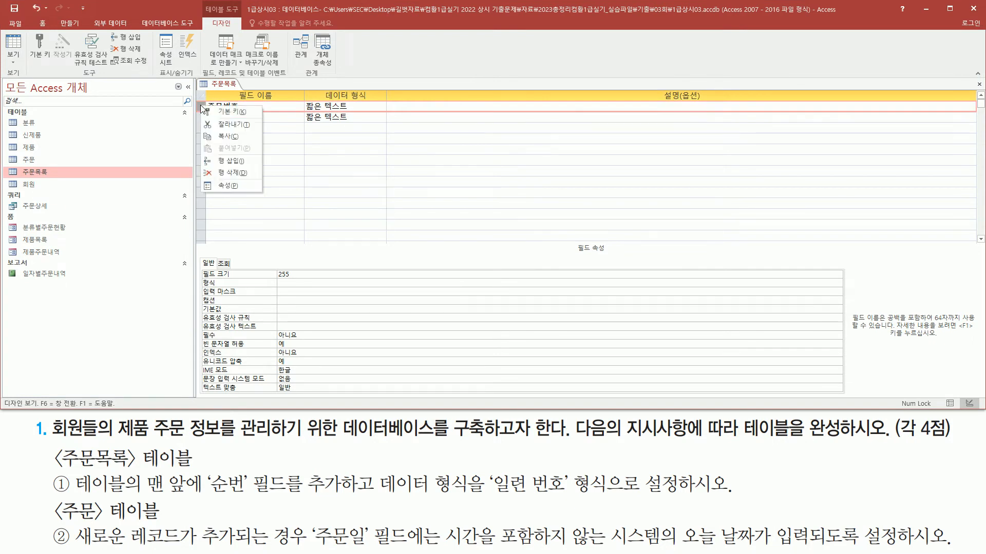
click(226, 161)
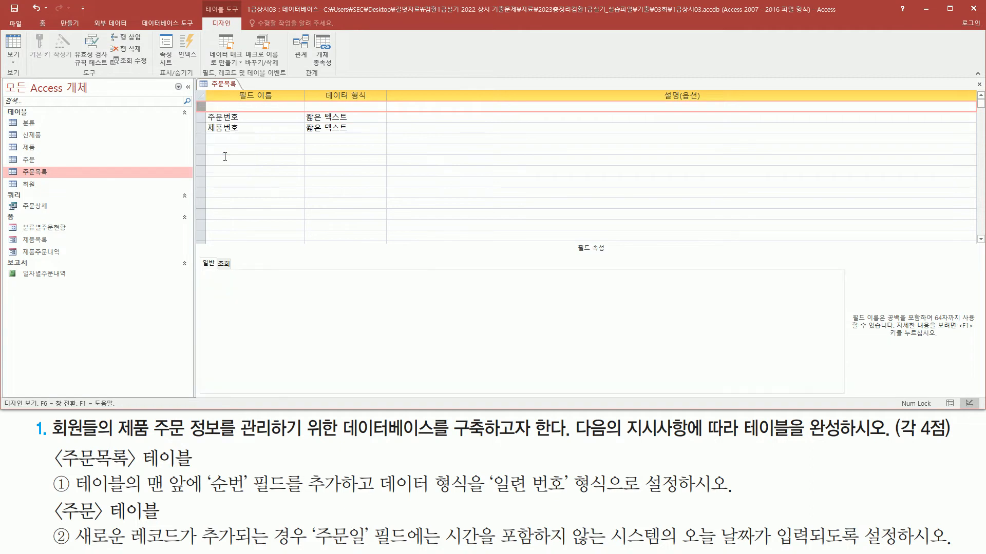
click(224, 106)
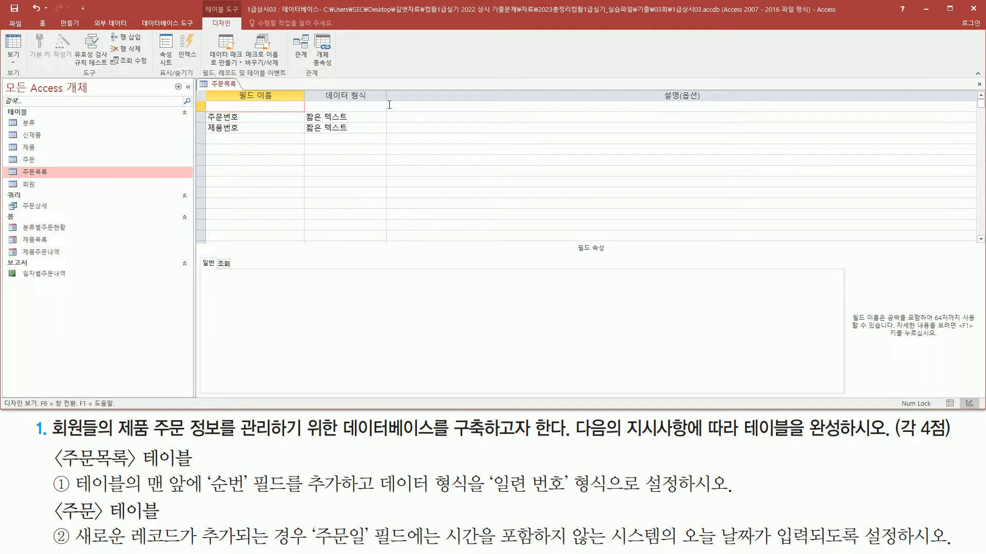
text(수ㄴㅅ)
key(Return)
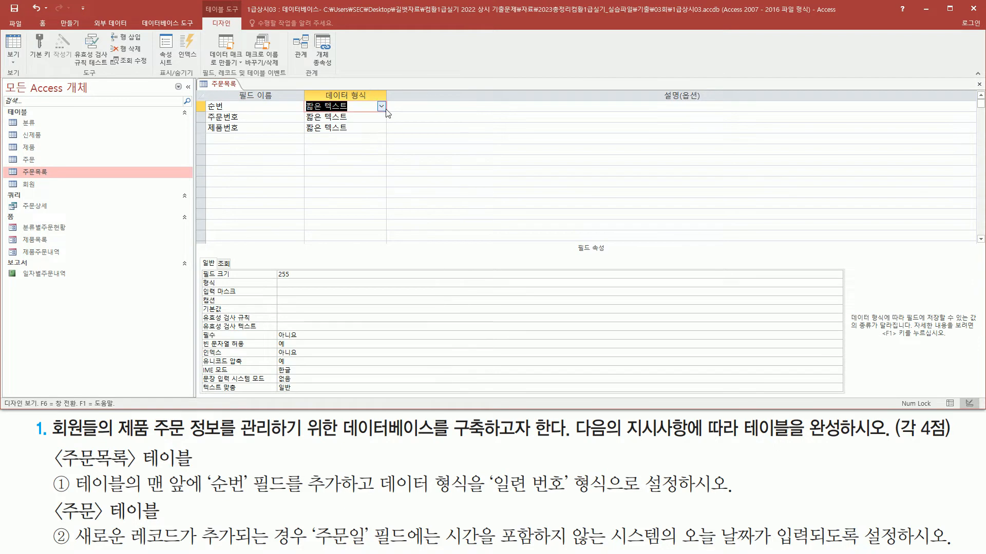
Set the 순번 field's data type to 일련 번호, then close the 주문목록 table and save its design changes
click(381, 106)
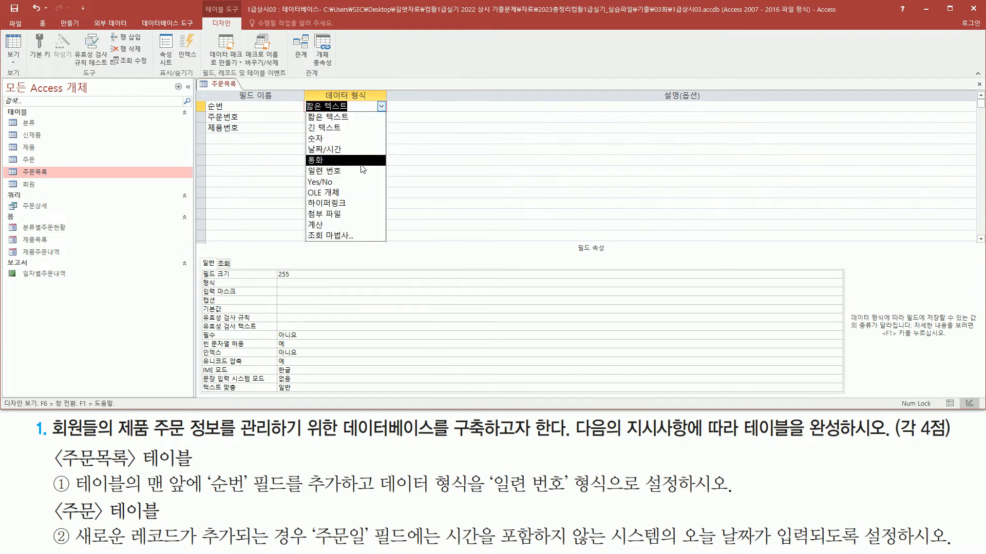
click(363, 170)
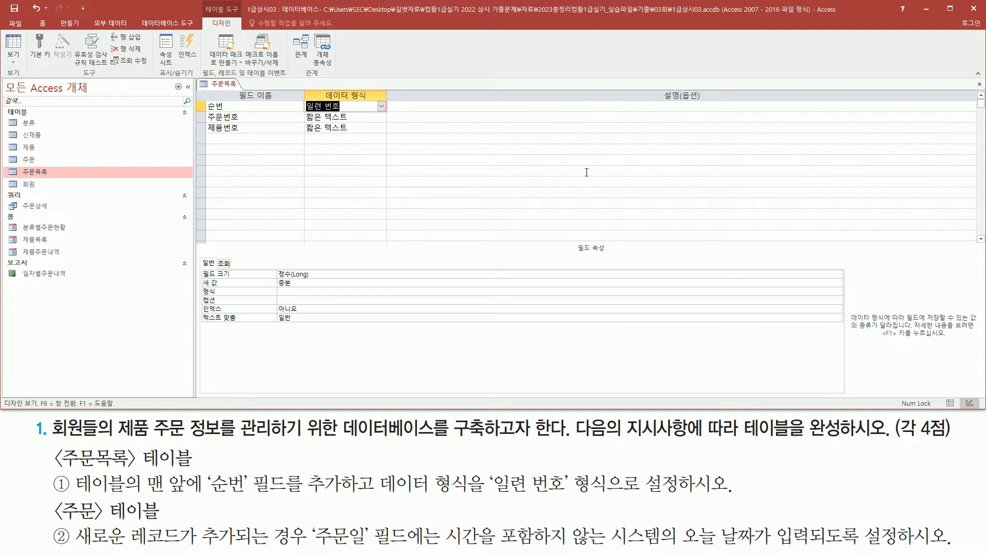
click(979, 85)
click(979, 85)
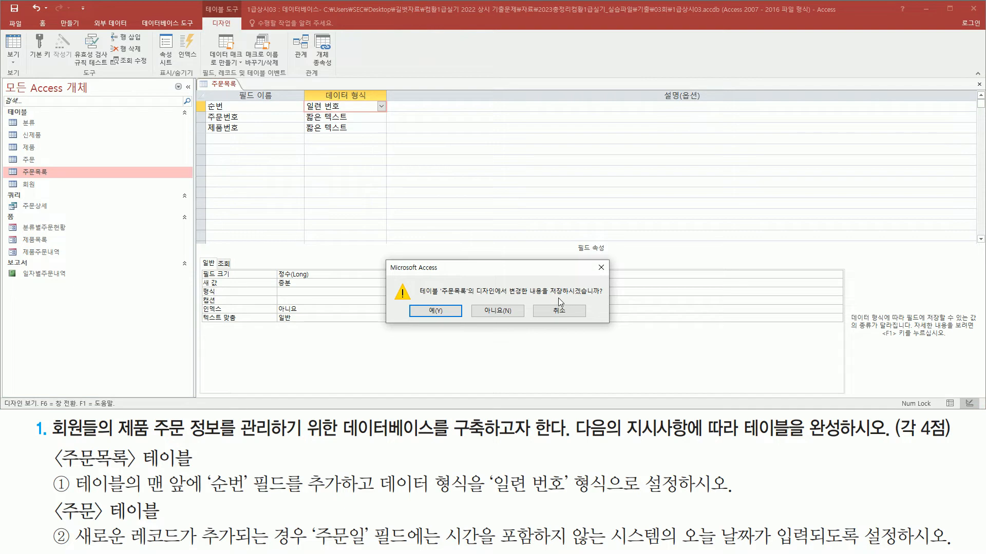
click(435, 311)
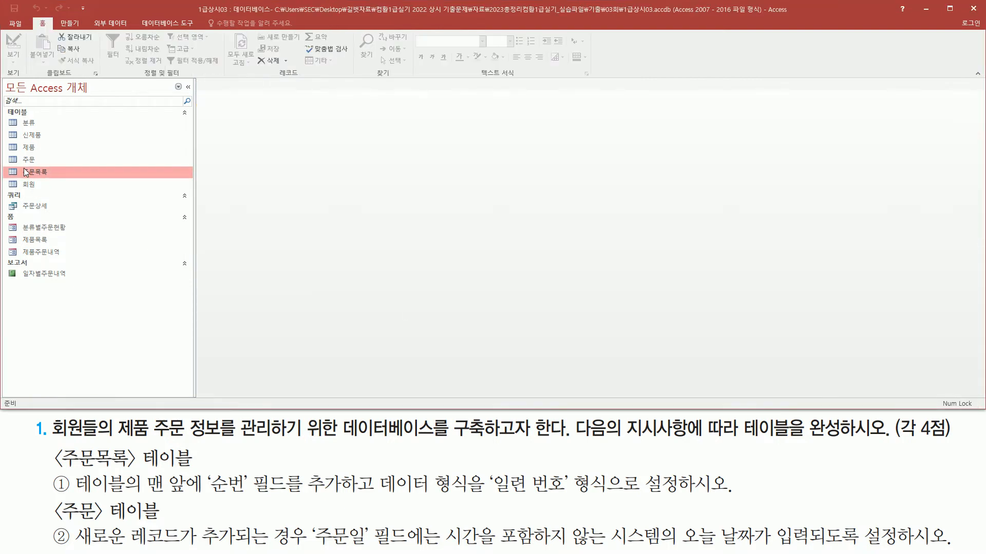
Open the 주문목록 table in Datasheet View, check the values in its 순번 column, and close it
double_click(42, 173)
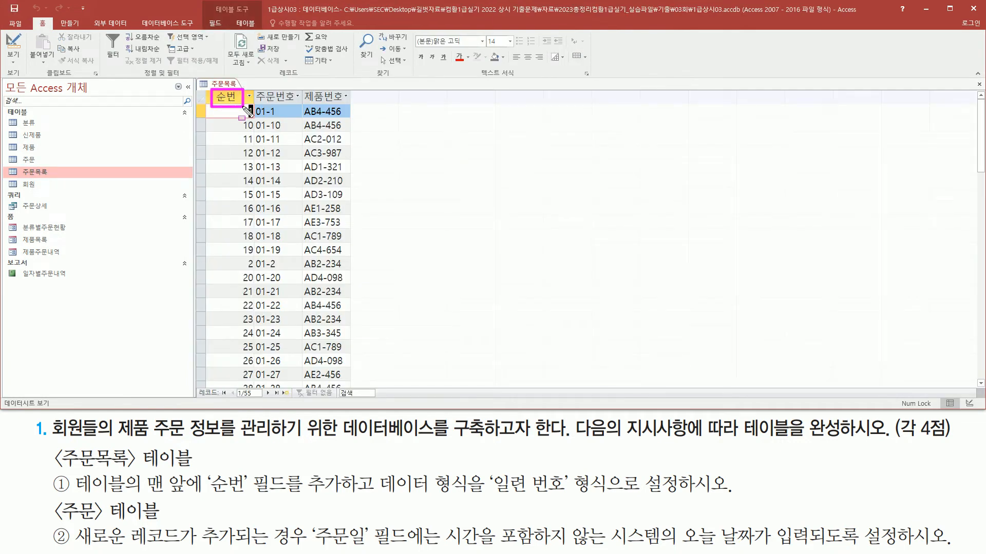
scroll(245, 252, down, 10)
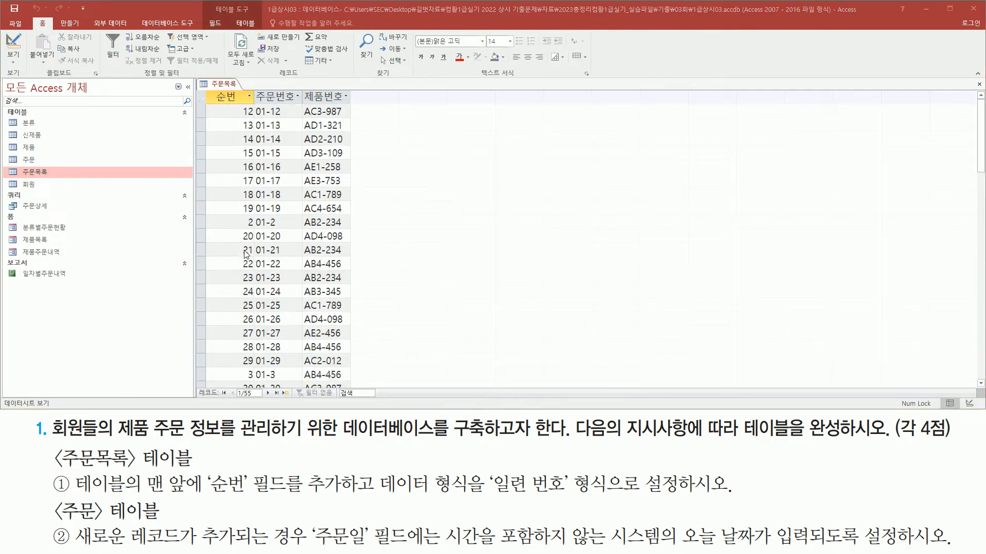
scroll(246, 253, up, 6)
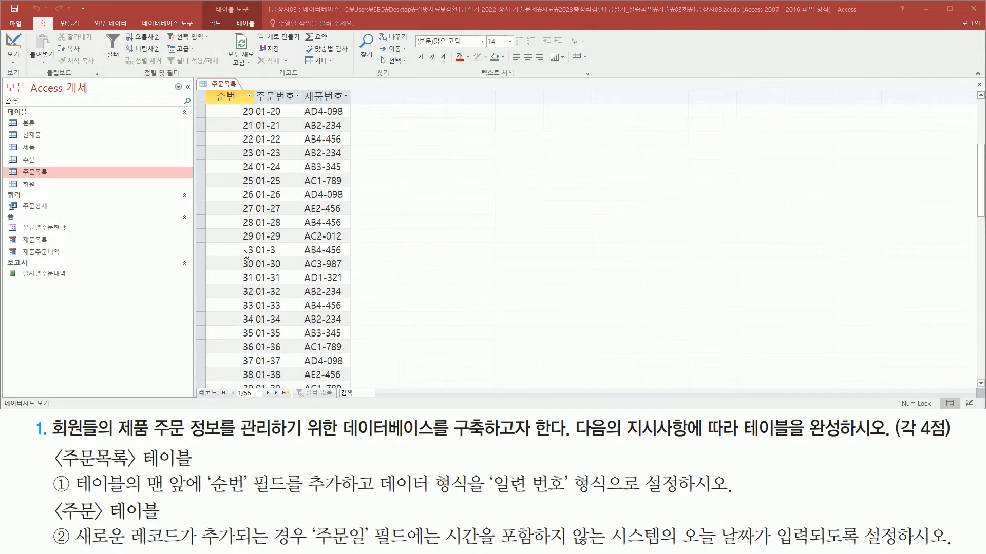
scroll(245, 252, up, 4)
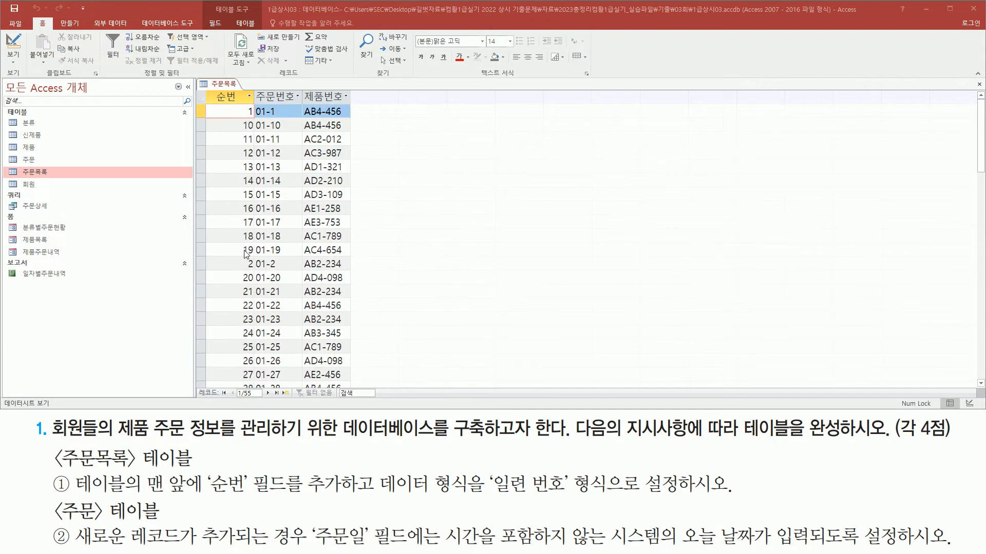
click(979, 85)
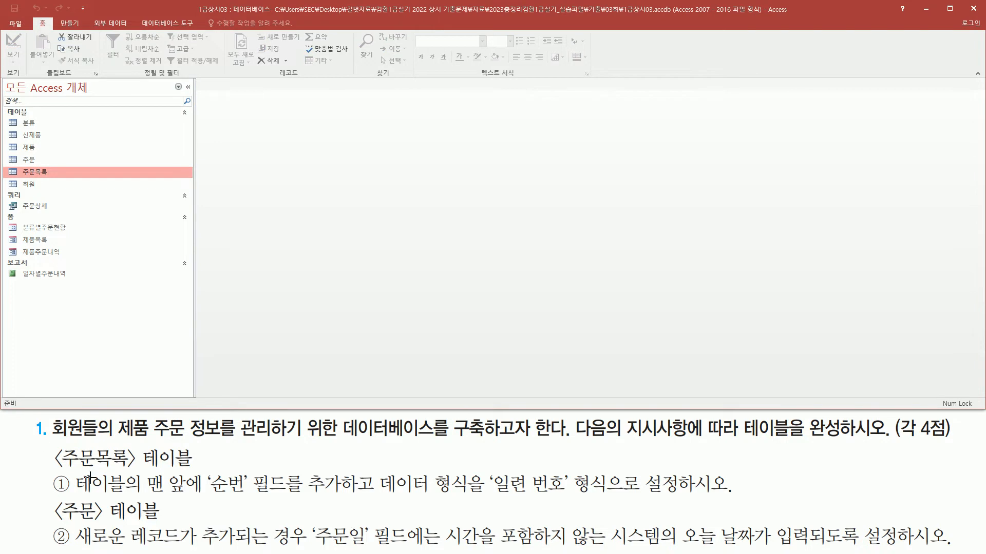
Open the 주문 table in Design View
drag(52, 497, 163, 525)
click(21, 160)
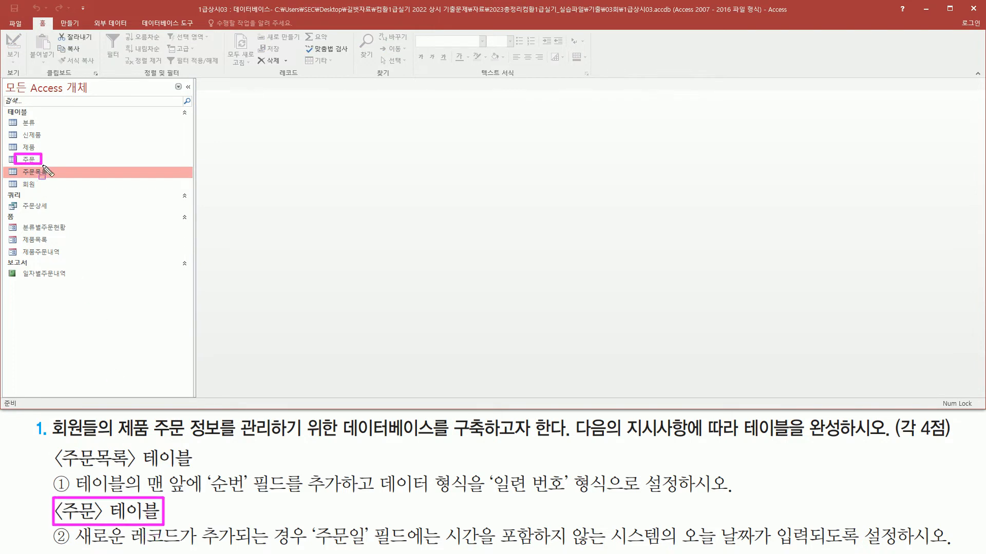
right_click(30, 160)
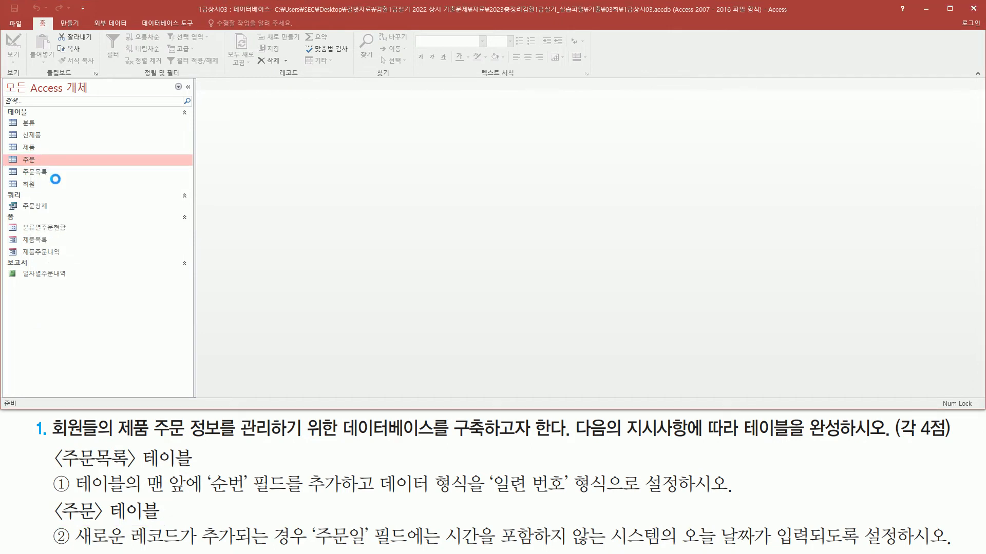
click(54, 179)
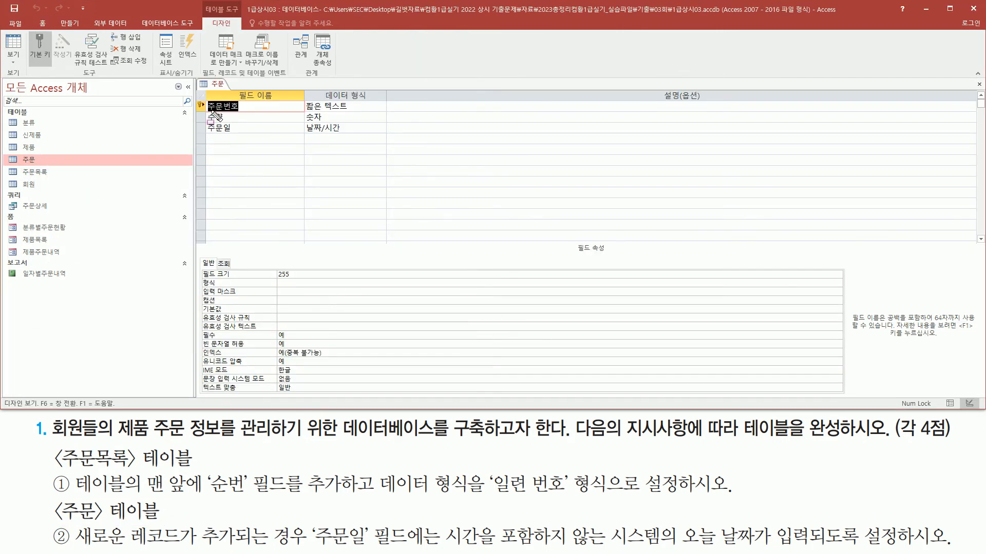
mouse_move(205, 98)
mouse_down()
mouse_move(232, 137)
mouse_move(358, 134)
mouse_up()
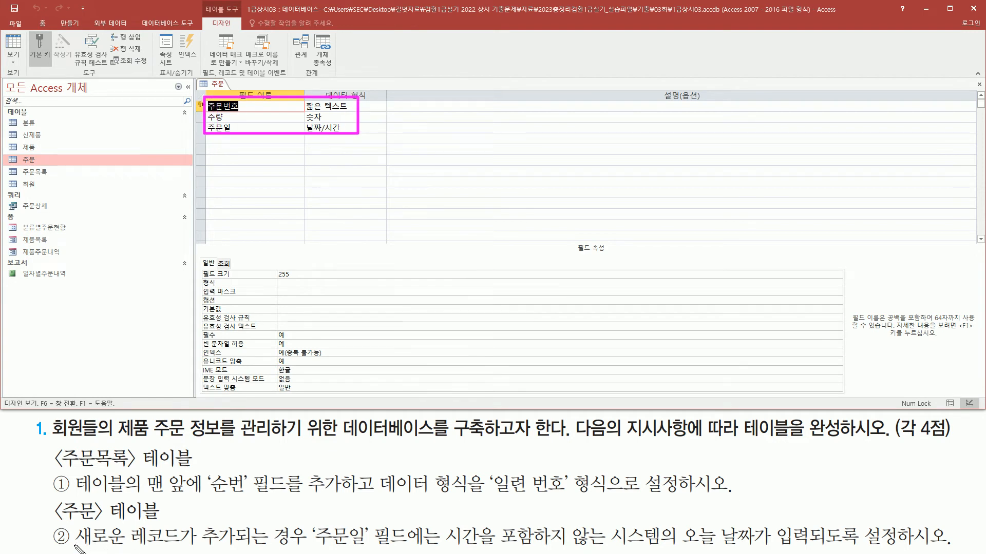
mouse_move(74, 547)
mouse_down()
mouse_move(304, 547)
mouse_move(326, 536)
mouse_move(373, 548)
mouse_up()
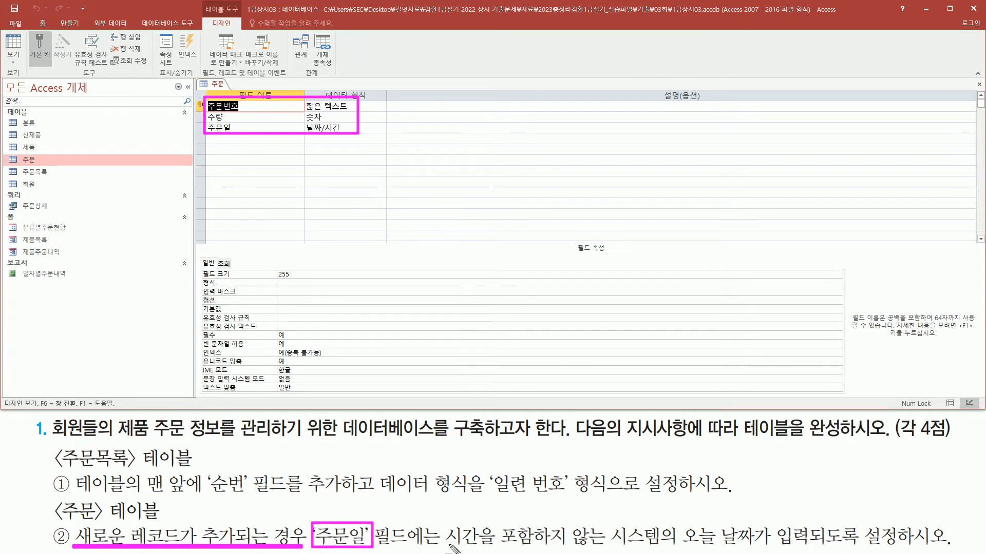
drag(447, 545, 818, 551)
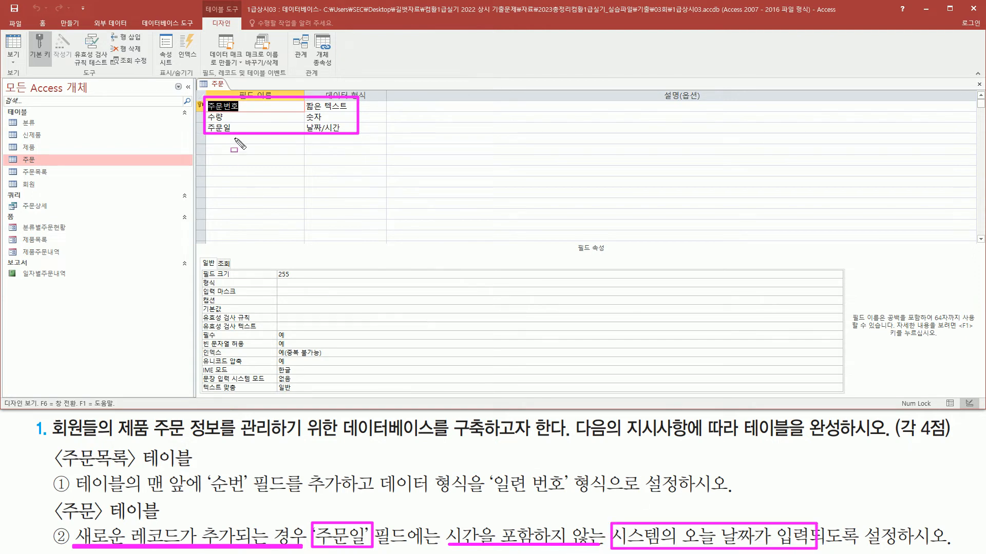
key(Escape)
Set the default value (기본값) of the 주문일 field in the 주문 table to Date()
click(251, 128)
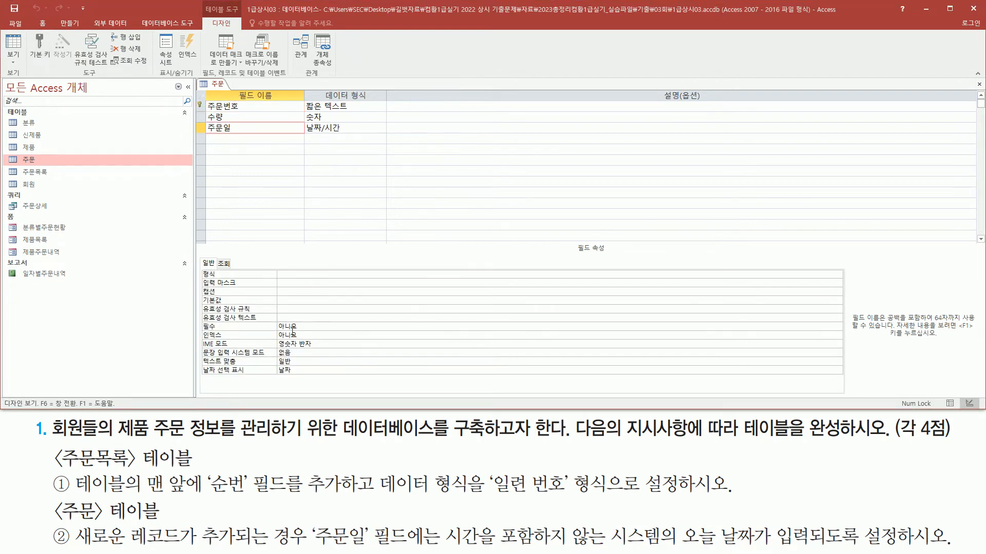
drag(200, 291, 371, 311)
key(Escape)
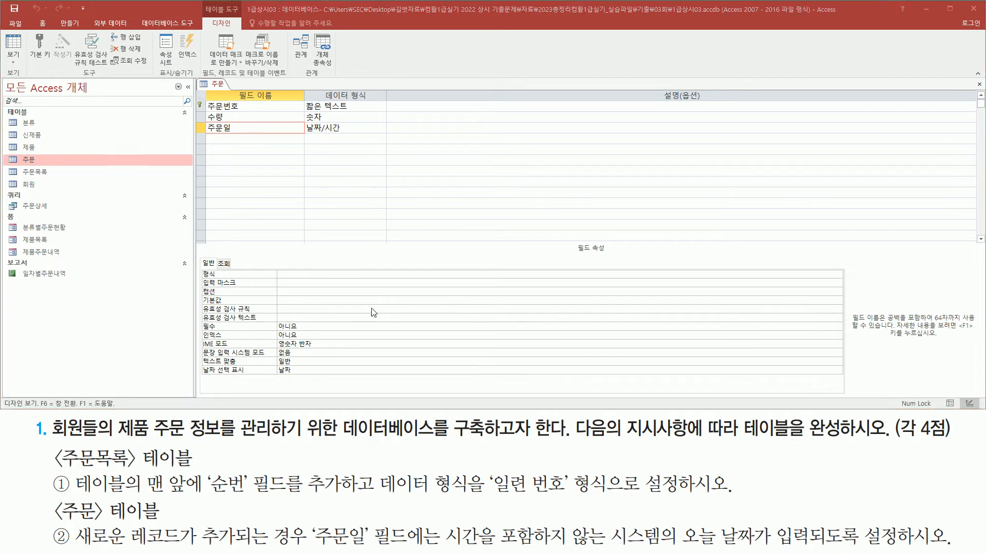
click(308, 300)
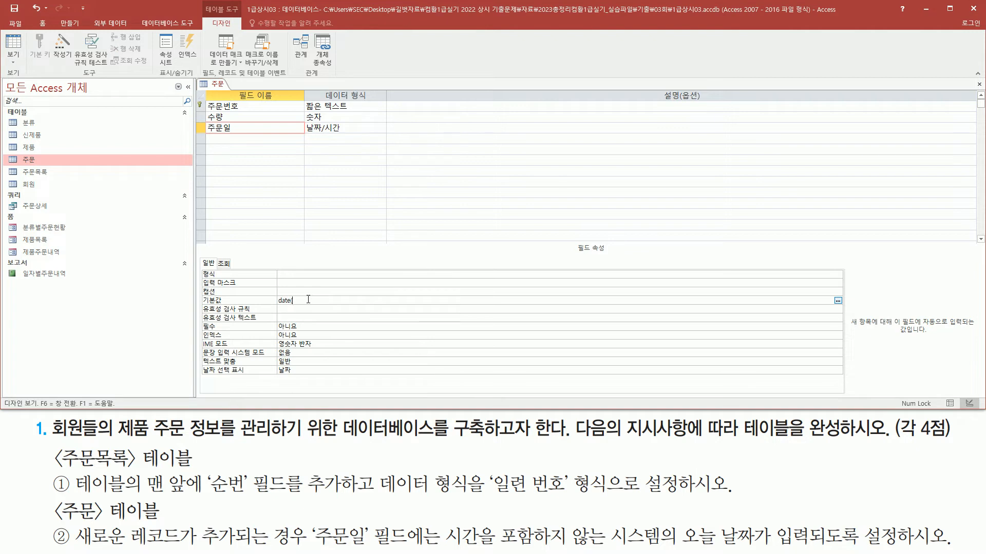
key(Return)
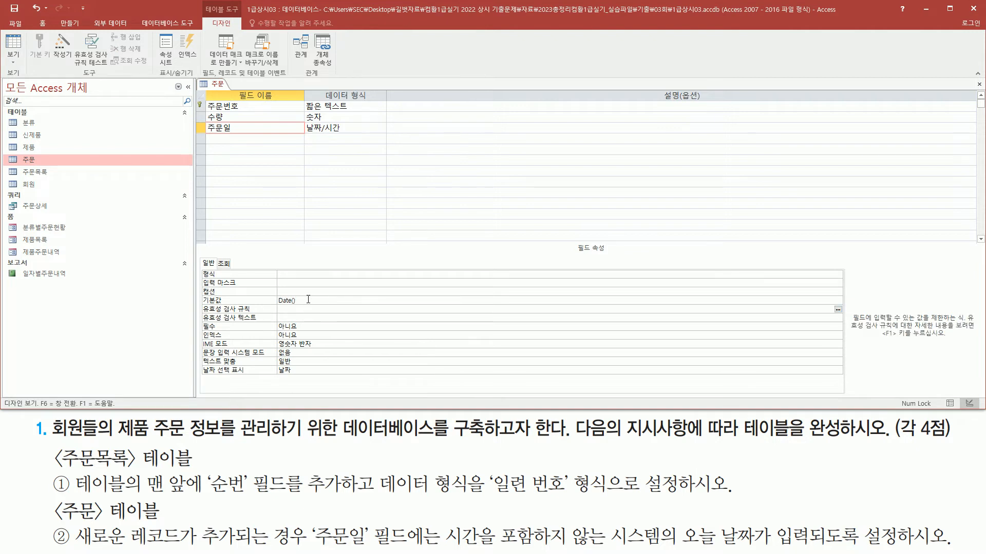
click(308, 300)
key(ctrl+2)
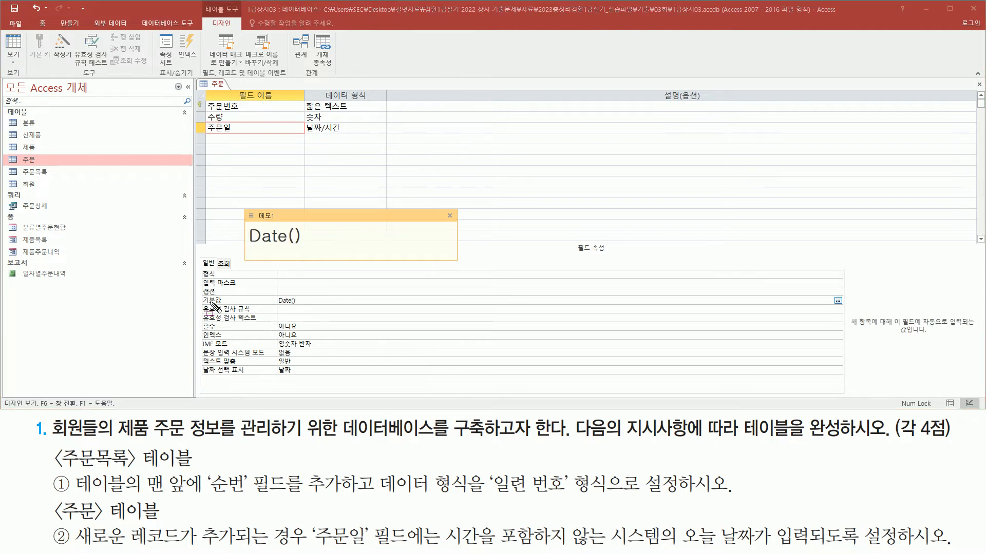
mouse_move(207, 297)
mouse_down()
mouse_move(205, 305)
mouse_move(207, 296)
mouse_up()
drag(244, 248, 303, 248)
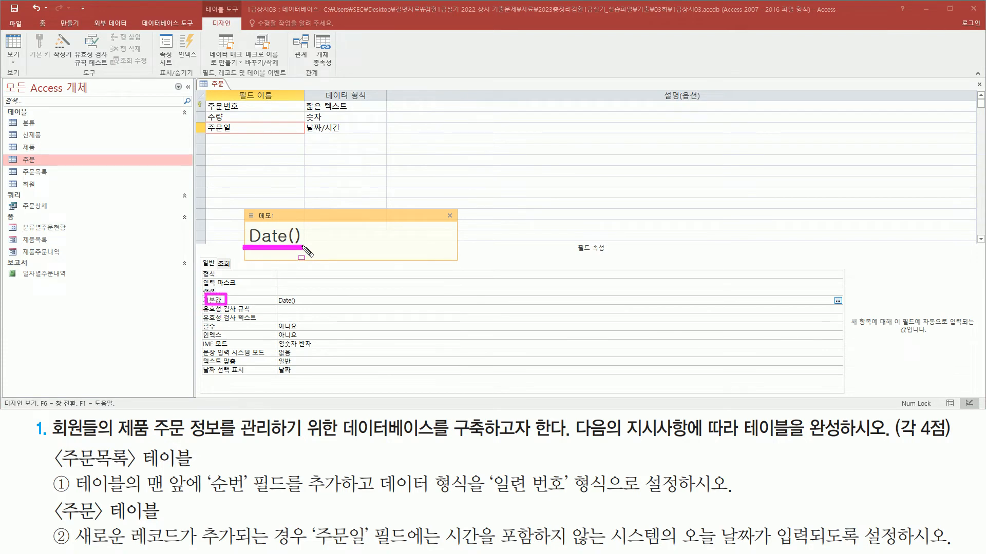
key(Escape)
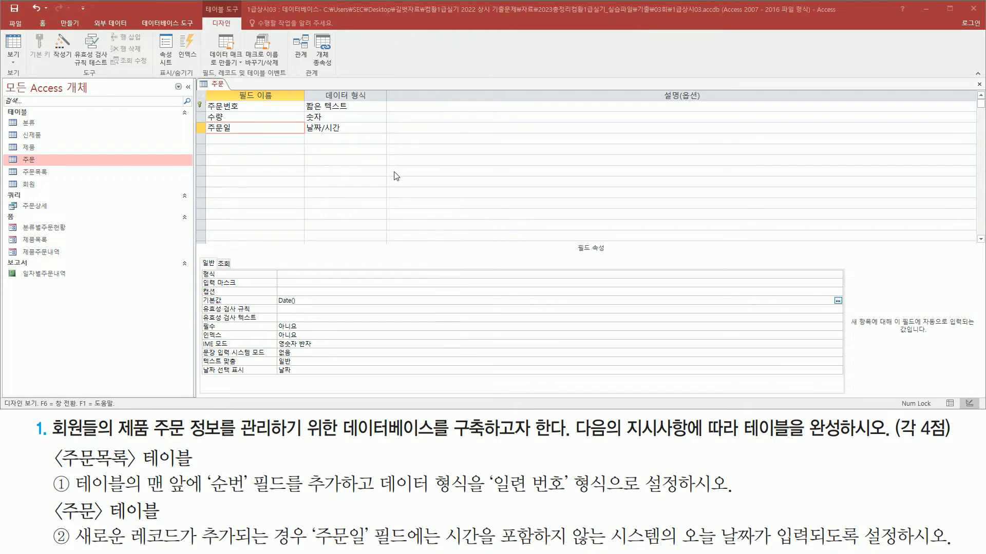
Close the 주문 table with its design changes saved, then open it in Datasheet View
click(979, 84)
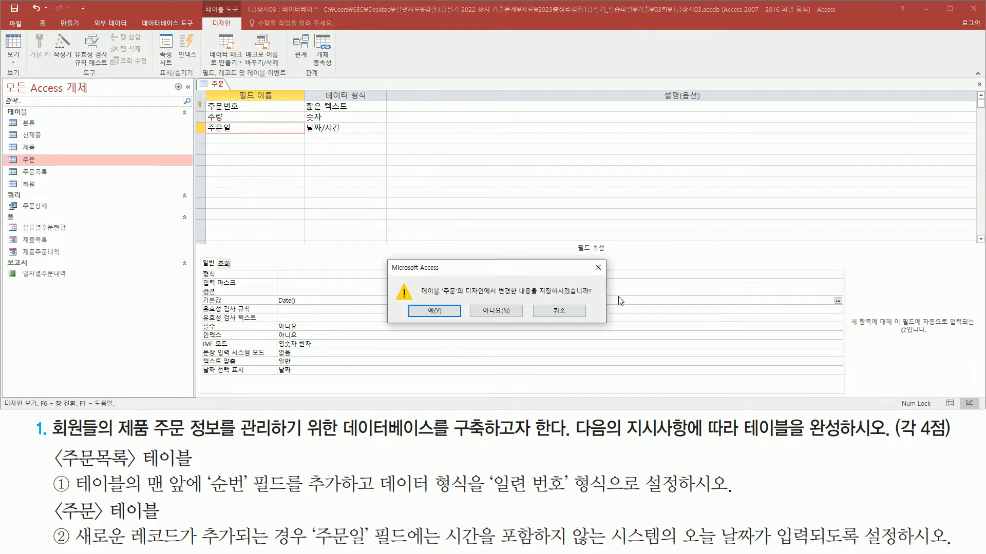
click(434, 311)
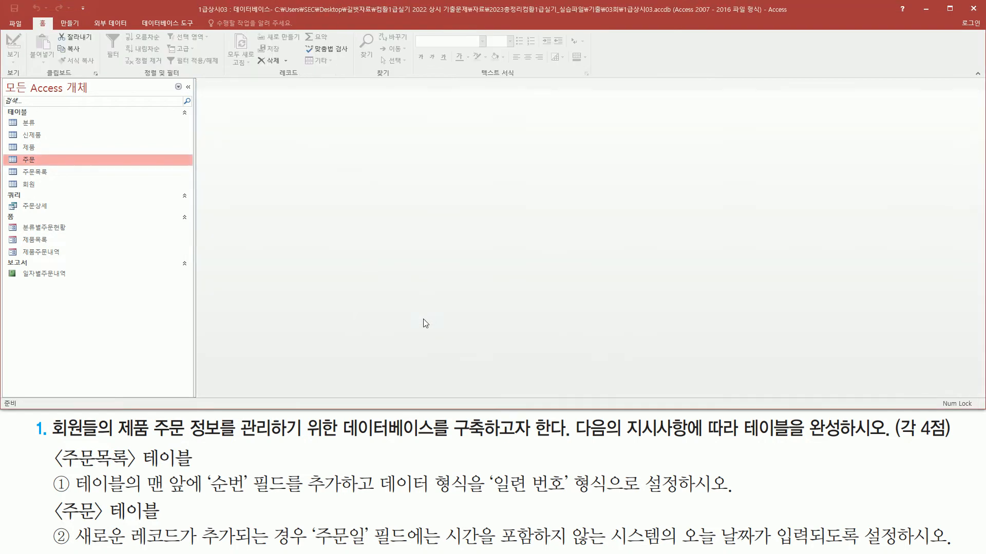
double_click(27, 158)
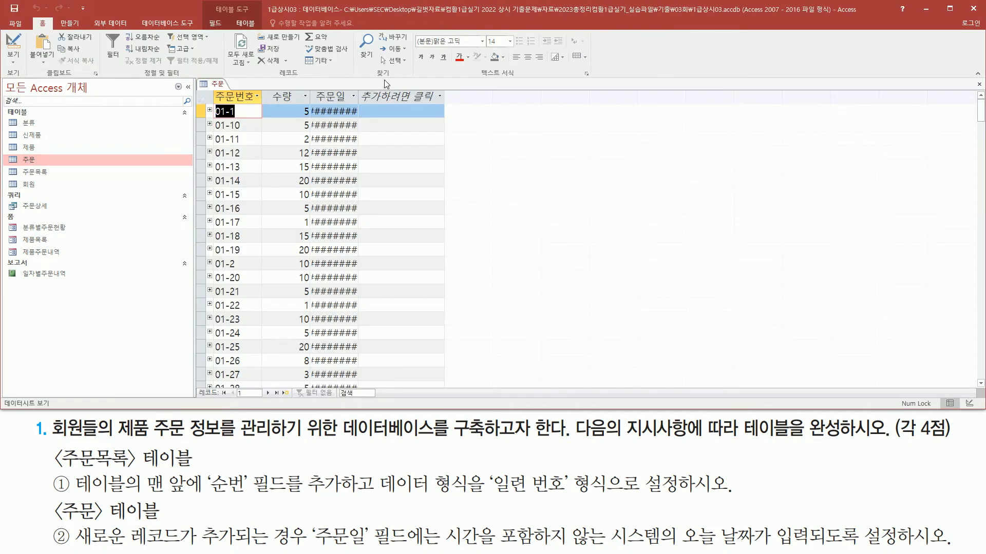
Widen the 주문일 column of the 주문 datasheet enough to display full dates
drag(316, 107, 351, 329)
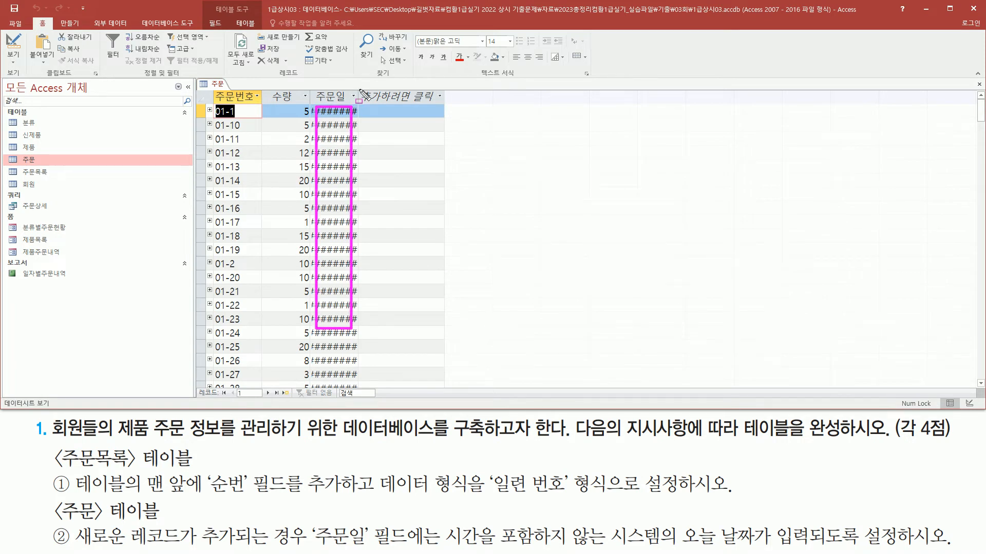
key(Escape)
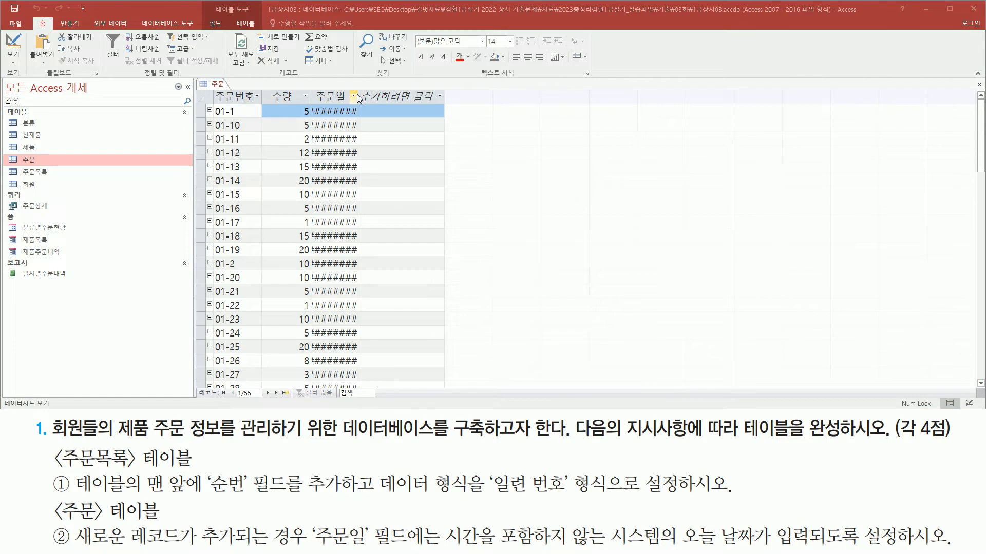
click(357, 96)
key(Escape)
drag(358, 96, 379, 96)
scroll(358, 176, down, 11)
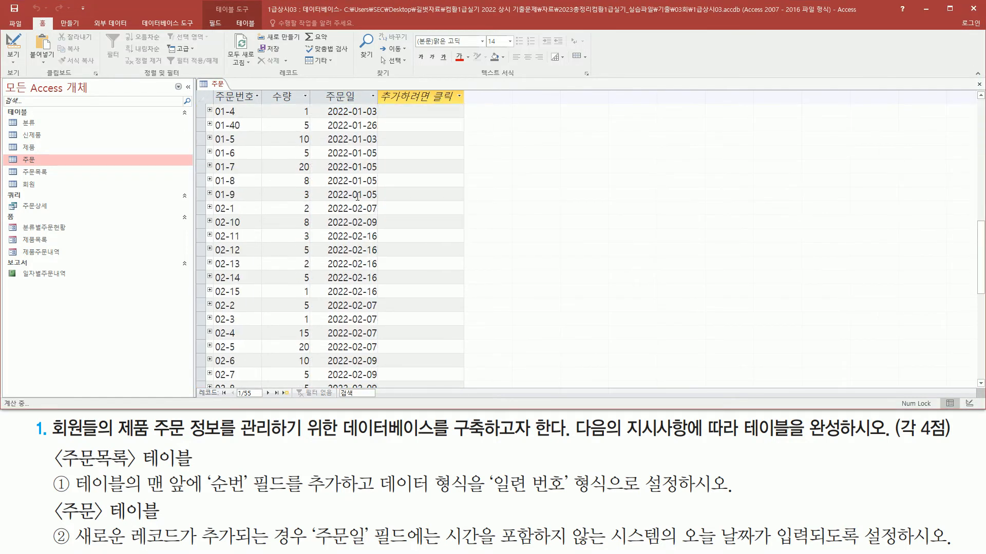
scroll(359, 200, down, 5)
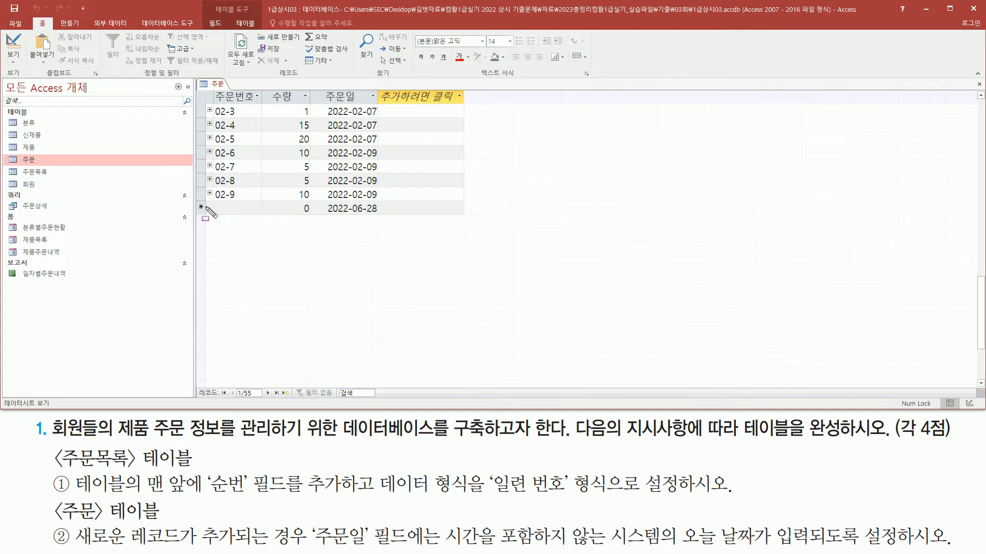
Check the default 주문일 value in the new-record row, then close the 주문 table and save its layout changes
mouse_move(205, 199)
mouse_down()
mouse_move(235, 222)
mouse_move(466, 222)
mouse_up()
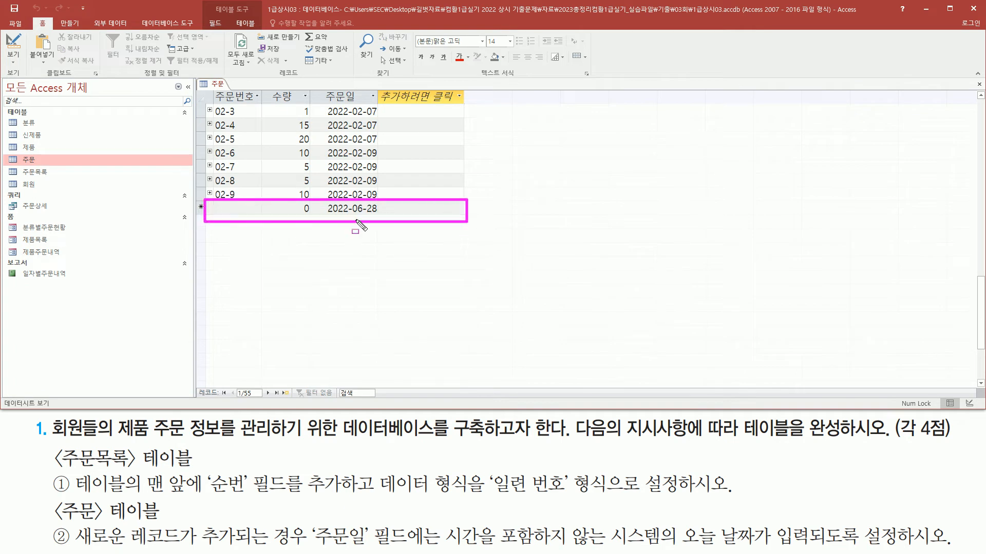
mouse_move(325, 214)
mouse_down()
mouse_move(390, 216)
mouse_move(379, 202)
mouse_up()
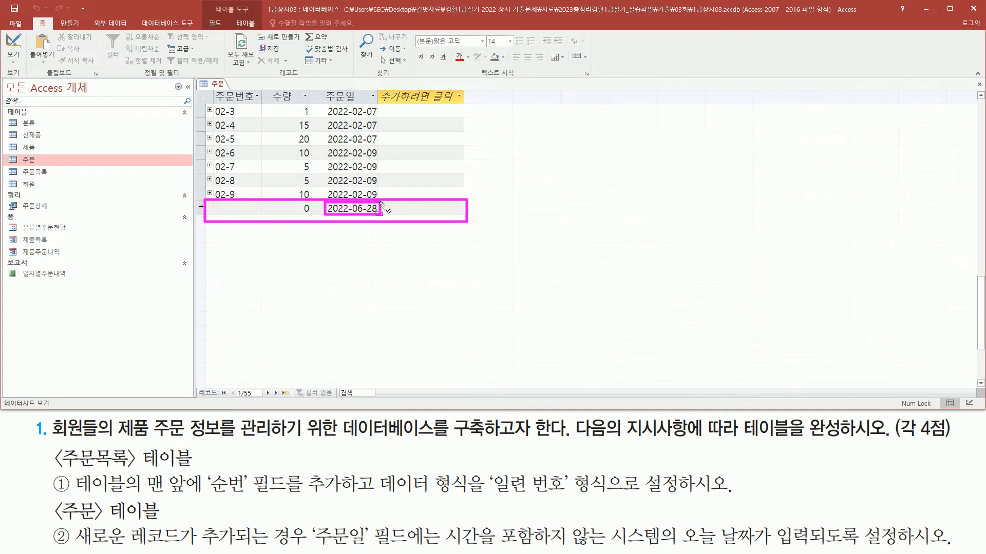
key(Escape)
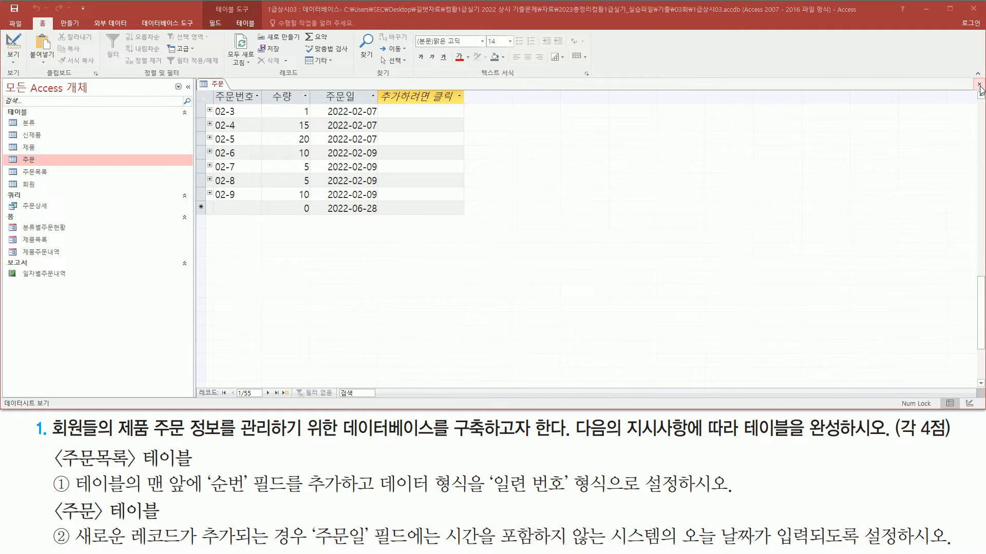
click(979, 86)
click(450, 312)
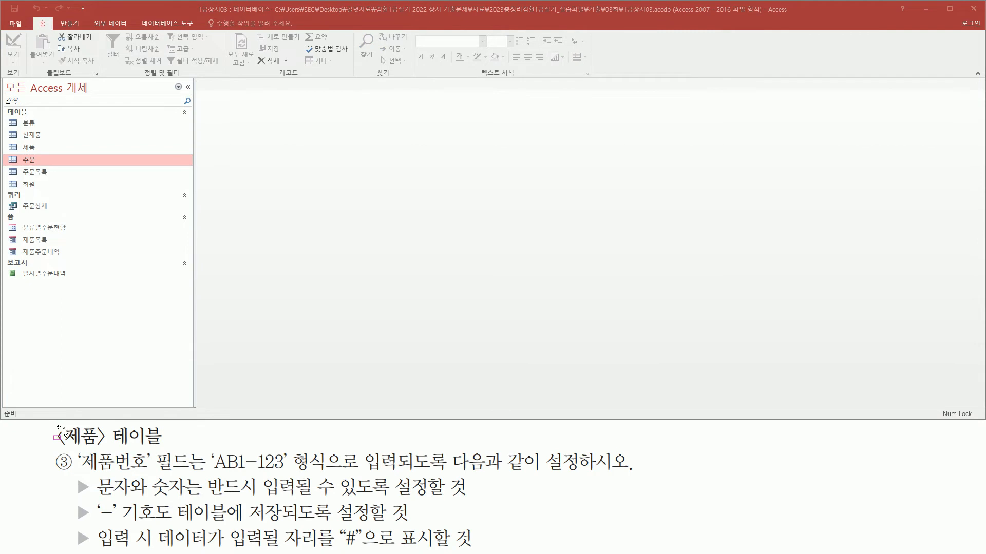
Open the 제품 table in Design View
drag(55, 439, 226, 422)
key(Escape)
click(35, 147)
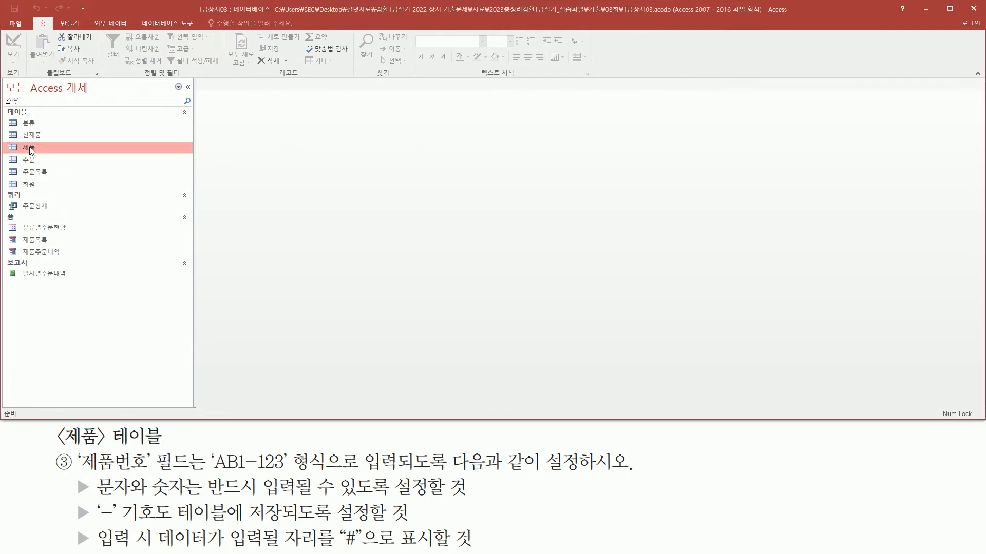
right_click(47, 149)
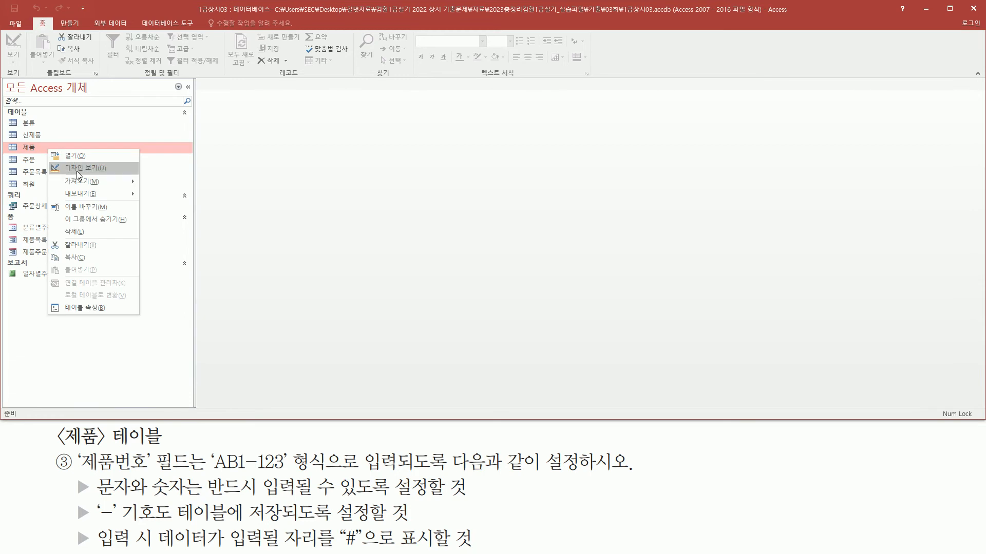
click(77, 169)
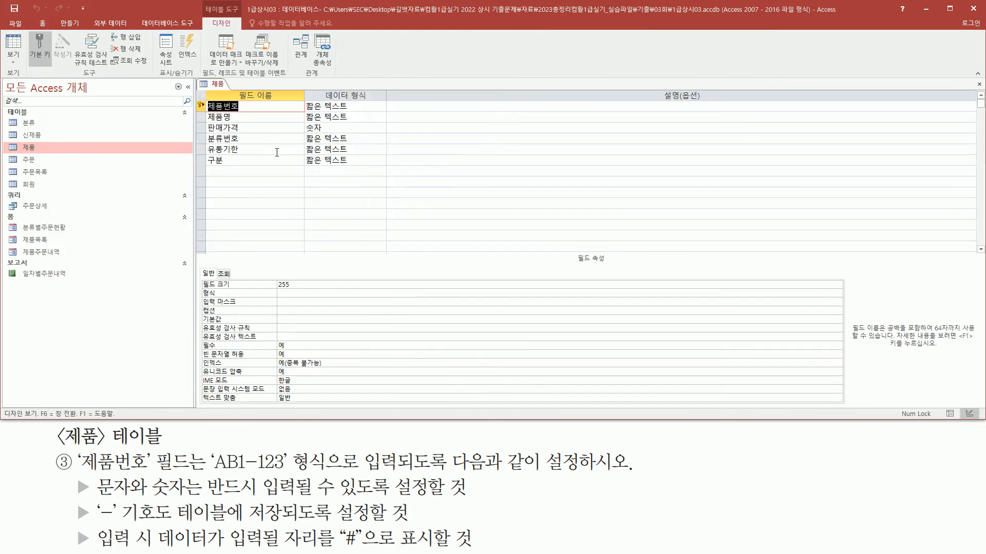
drag(208, 104, 376, 172)
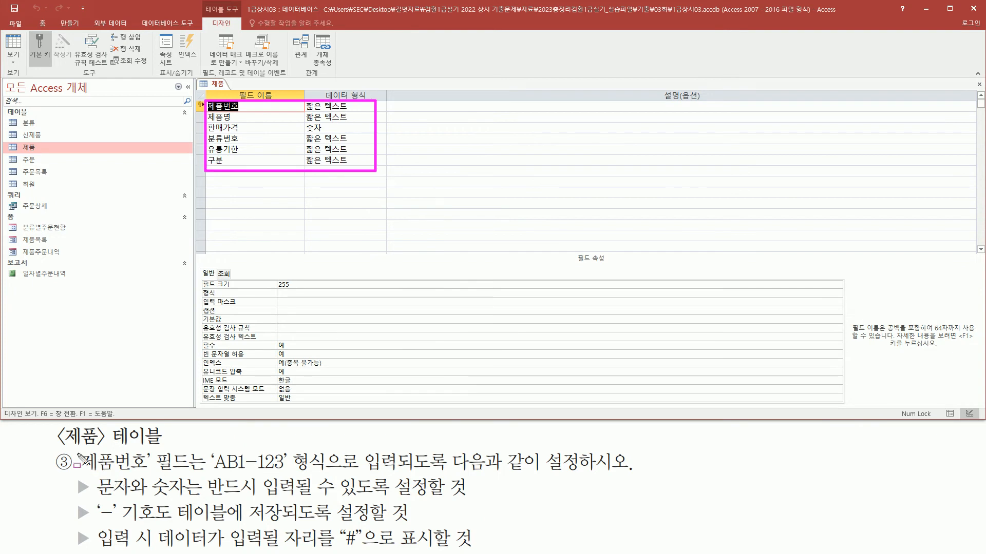
mouse_move(74, 449)
mouse_down()
mouse_move(150, 474)
mouse_move(190, 473)
mouse_up()
key(Escape)
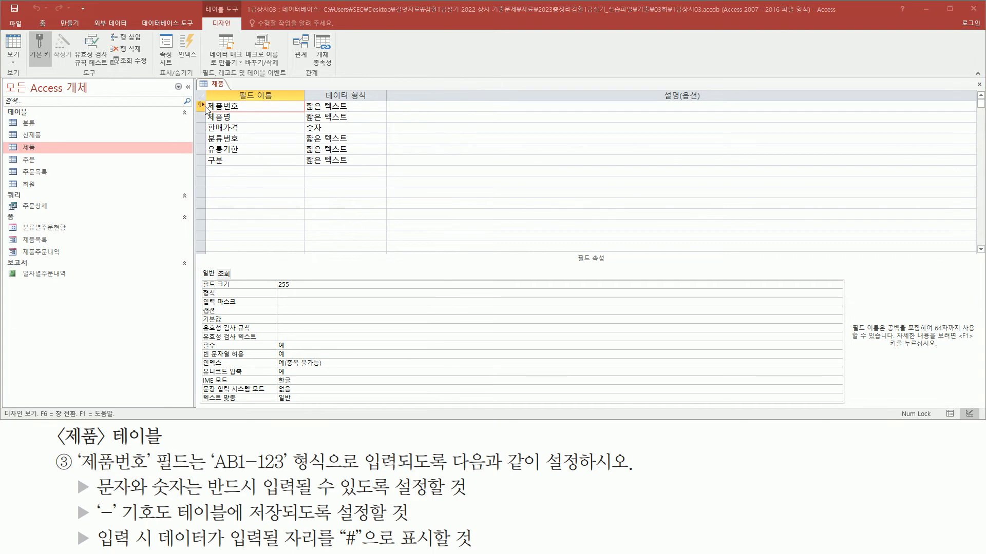
mouse_move(203, 98)
mouse_down()
mouse_move(249, 126)
mouse_move(259, 115)
mouse_up()
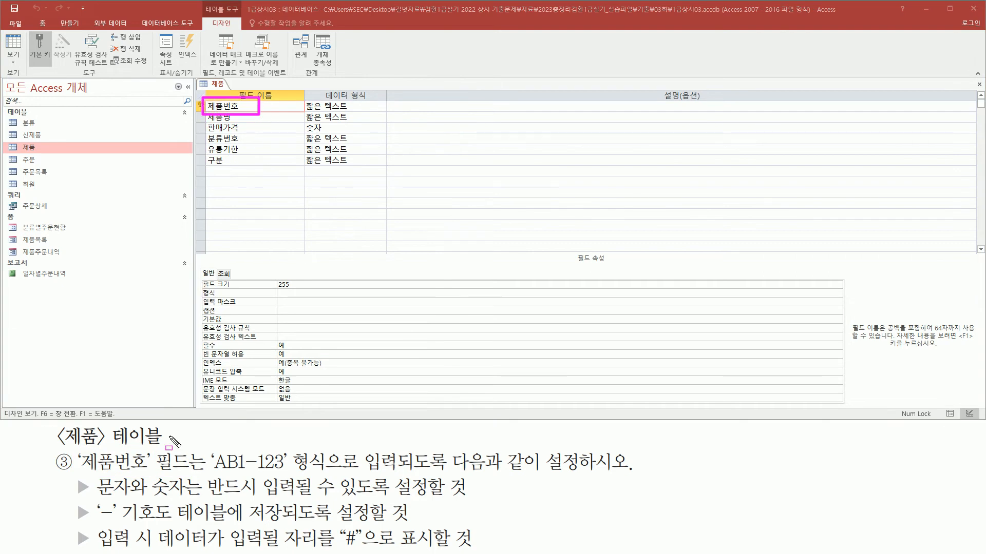
drag(210, 472, 289, 470)
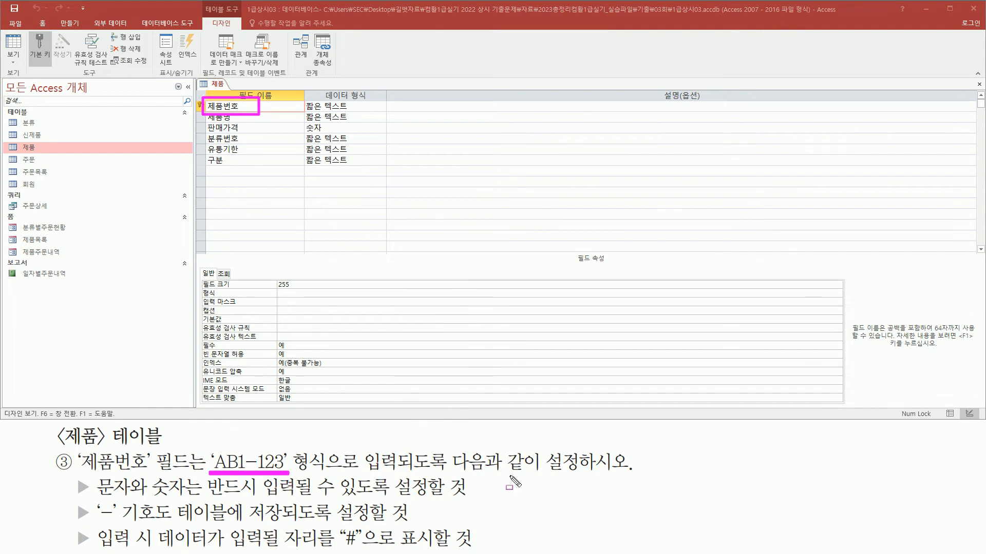
mouse_move(357, 446)
mouse_down()
mouse_move(400, 473)
mouse_move(632, 471)
mouse_up()
drag(200, 294, 259, 308)
key(Escape)
Enter LL0-000; as the first section of the 제품번호 field's input mask (입력 마스크), requiring every letter and digit
click(246, 110)
click(286, 302)
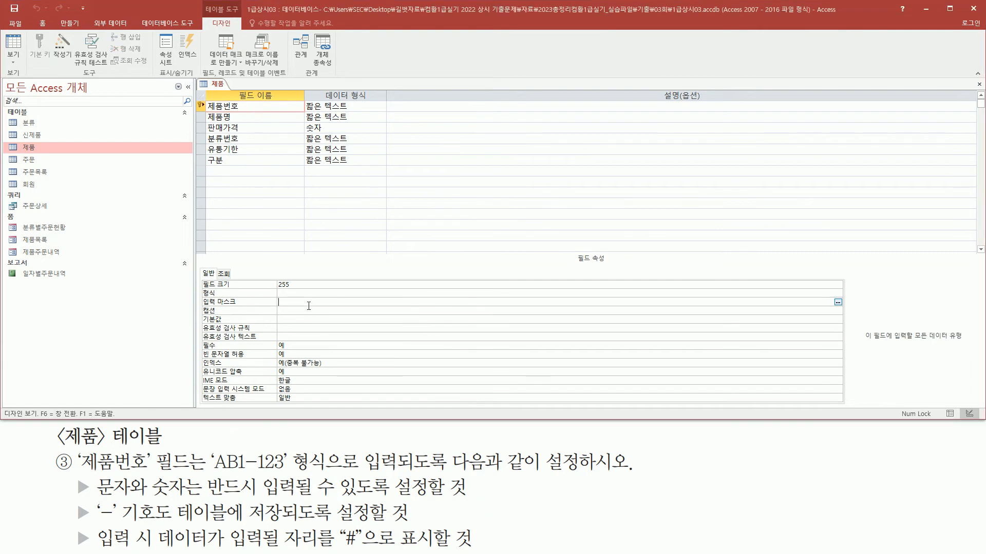
key(ctrl+2)
drag(211, 473, 237, 474)
drag(240, 471, 285, 471)
click(250, 452)
drag(97, 496, 429, 500)
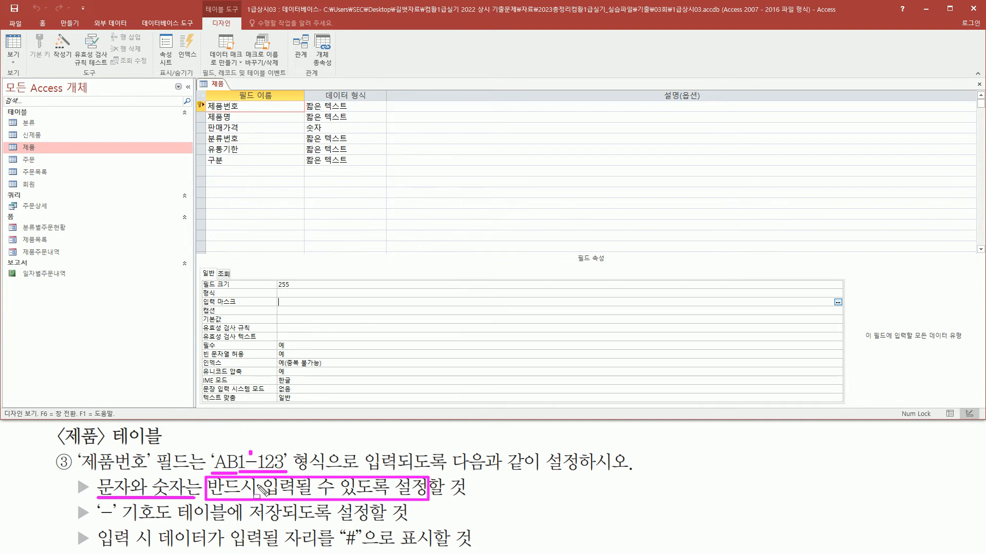
drag(214, 468, 237, 468)
key(Escape)
click(306, 303)
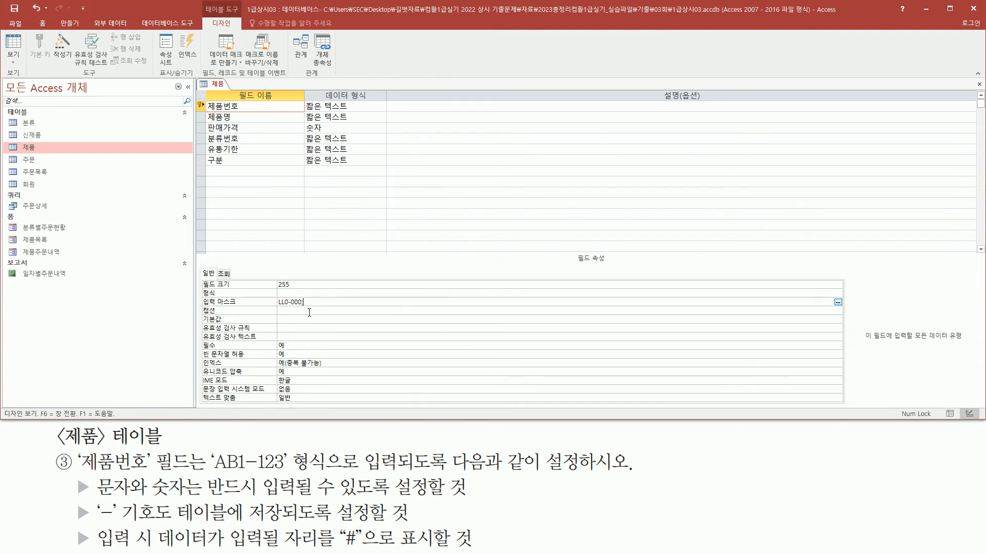
Append 0; to the 제품번호 input mask so the hyphen is stored in the table, giving LL0-000;0;
mouse_move(95, 501)
mouse_down()
mouse_move(102, 522)
mouse_move(160, 524)
mouse_up()
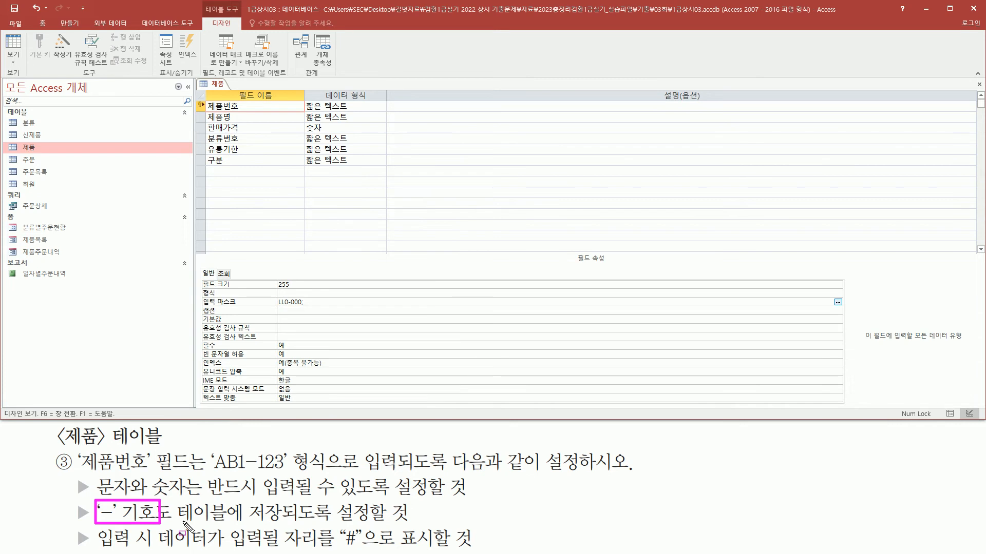
drag(175, 523, 382, 526)
key(Escape)
click(319, 302)
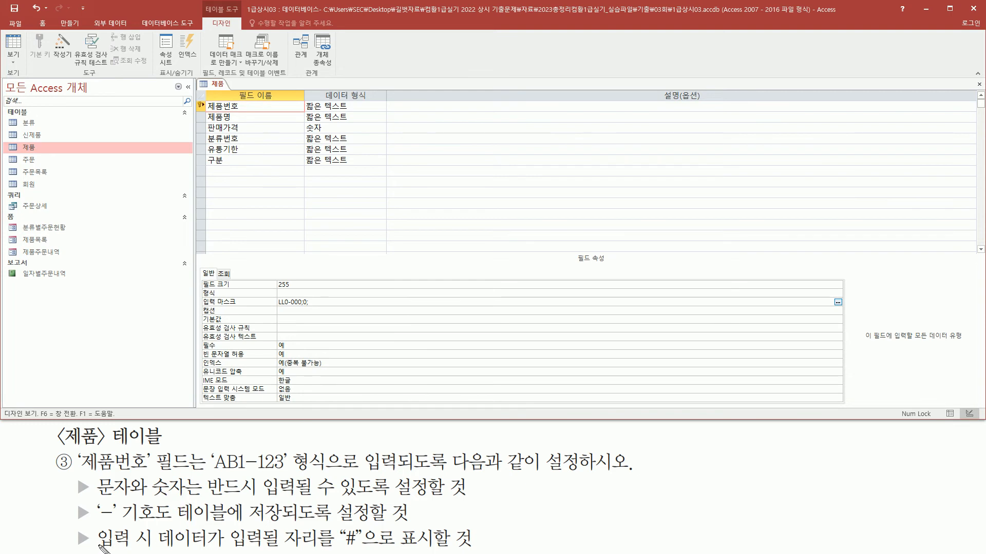
Add # as the placeholder section of the 제품번호 input mask, making it LL0-000;0;#
drag(227, 540, 321, 547)
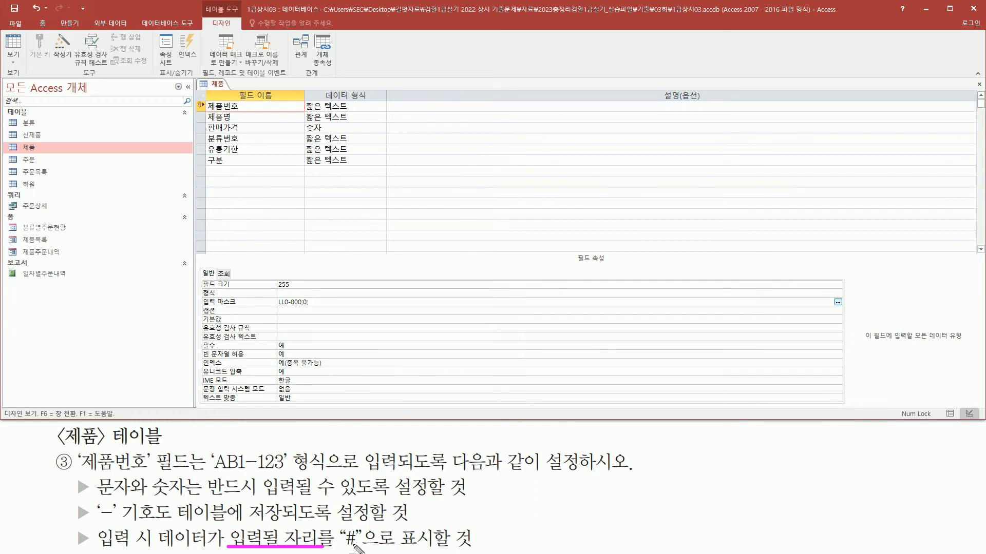
drag(341, 521, 366, 549)
key(Escape)
click(335, 303)
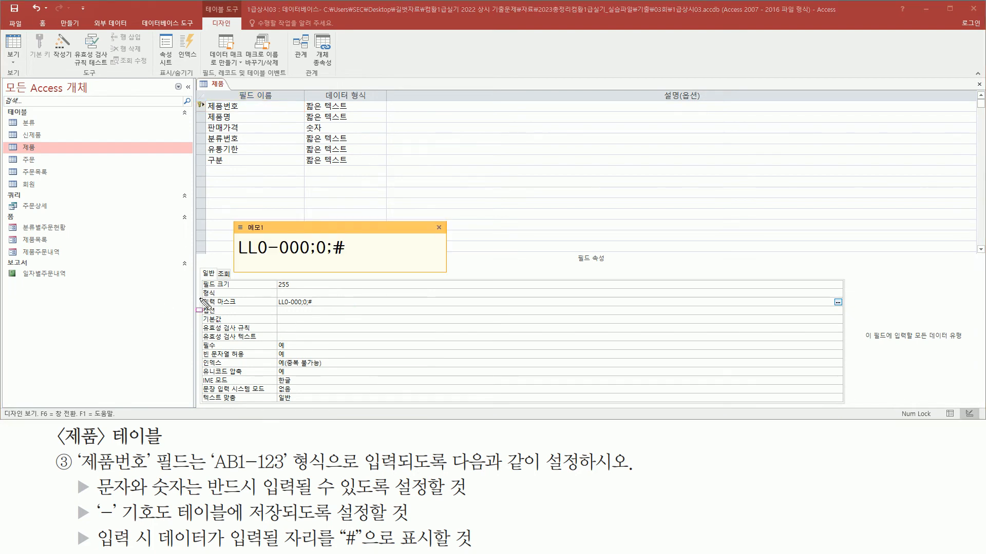
drag(200, 299, 320, 308)
drag(233, 258, 351, 259)
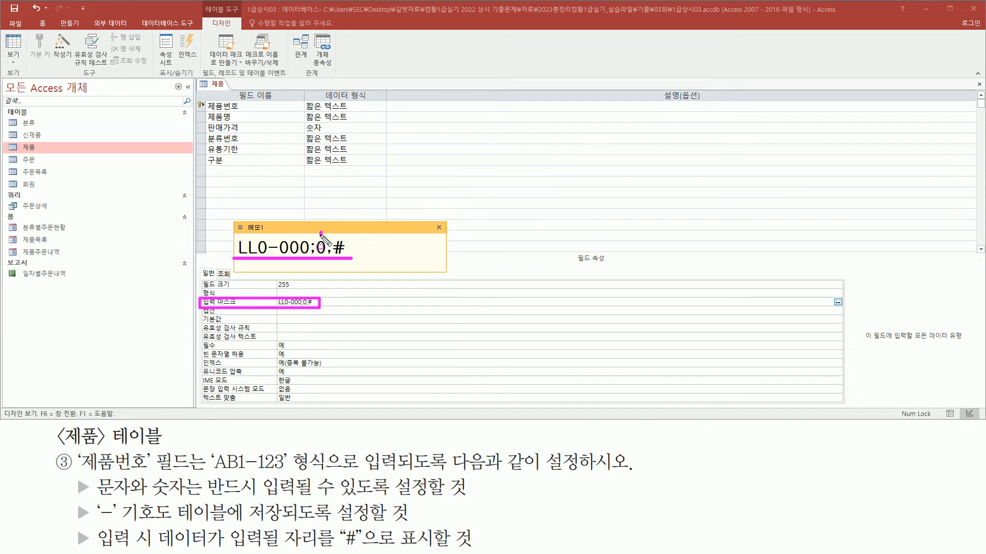
drag(338, 234, 339, 236)
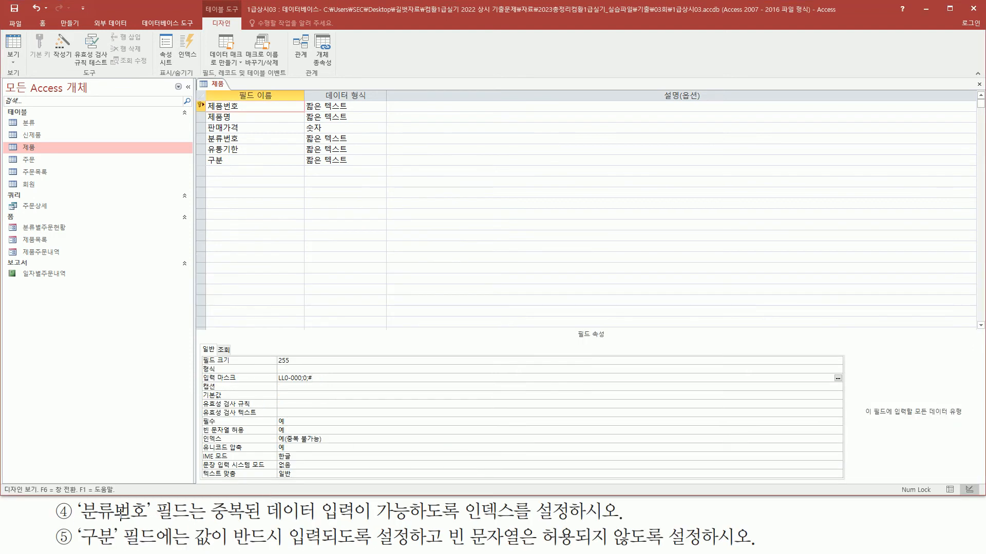
Set the index (인덱스) property of the 분류번호 field in the 제품 table to 예(중복 가능)
drag(77, 500, 201, 521)
drag(206, 130, 260, 157)
key(Escape)
click(247, 139)
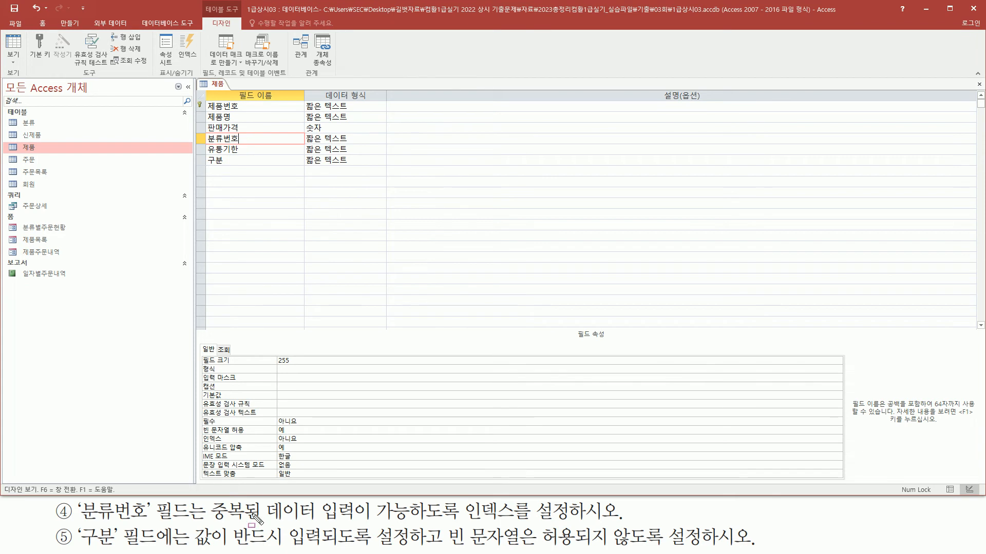
drag(209, 525, 565, 521)
click(374, 500)
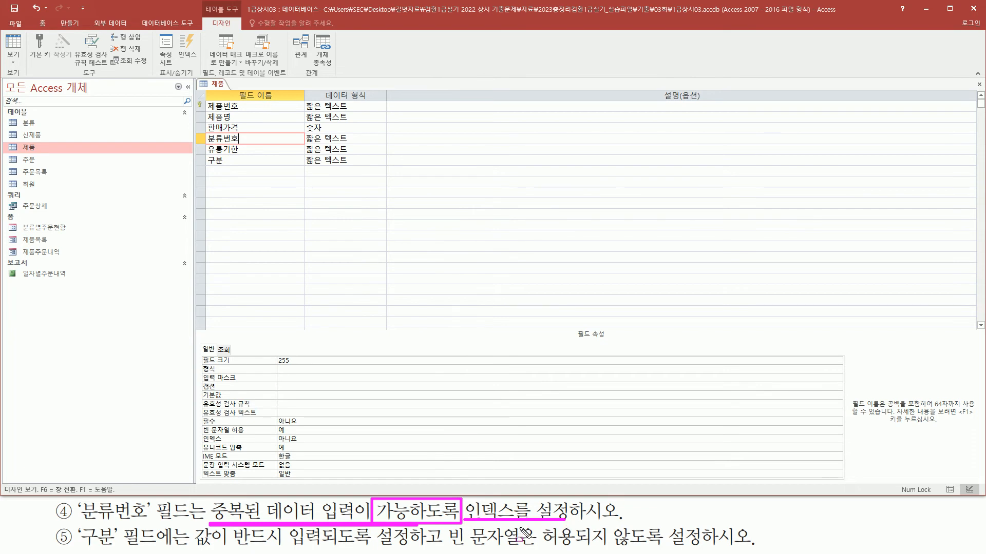
mouse_move(205, 132)
mouse_down()
mouse_move(250, 149)
mouse_move(269, 143)
mouse_up()
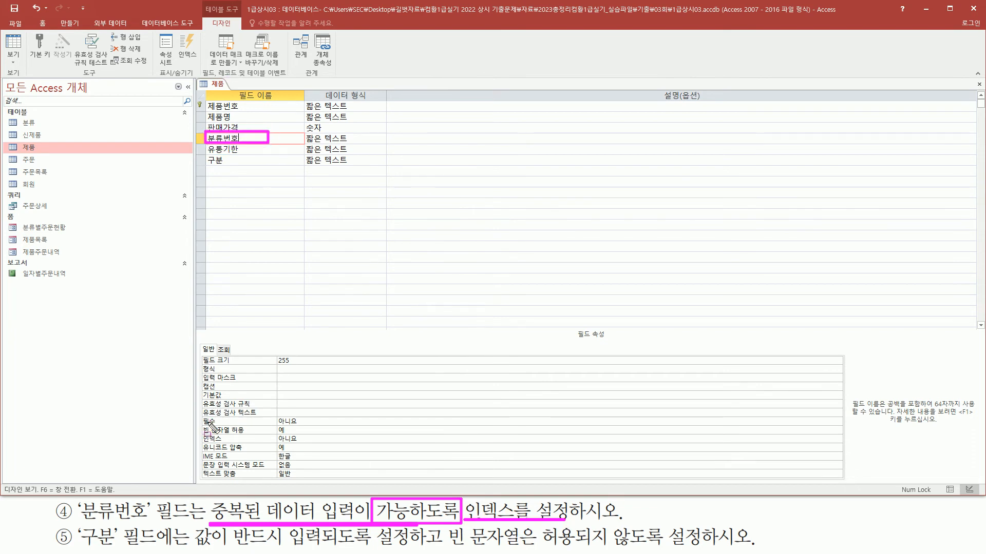
mouse_move(198, 432)
mouse_down()
mouse_move(247, 462)
mouse_move(237, 447)
mouse_move(315, 446)
mouse_up()
click(320, 440)
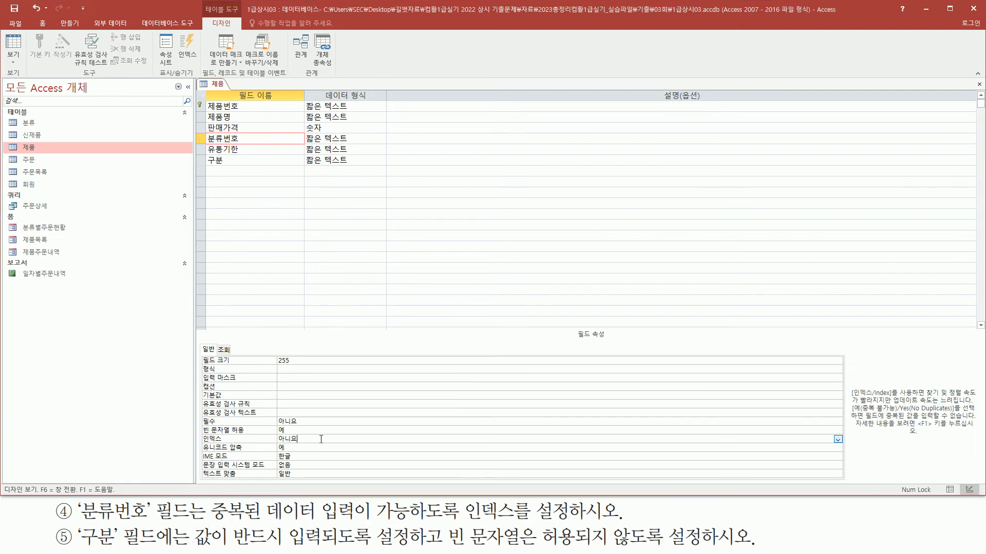
click(837, 440)
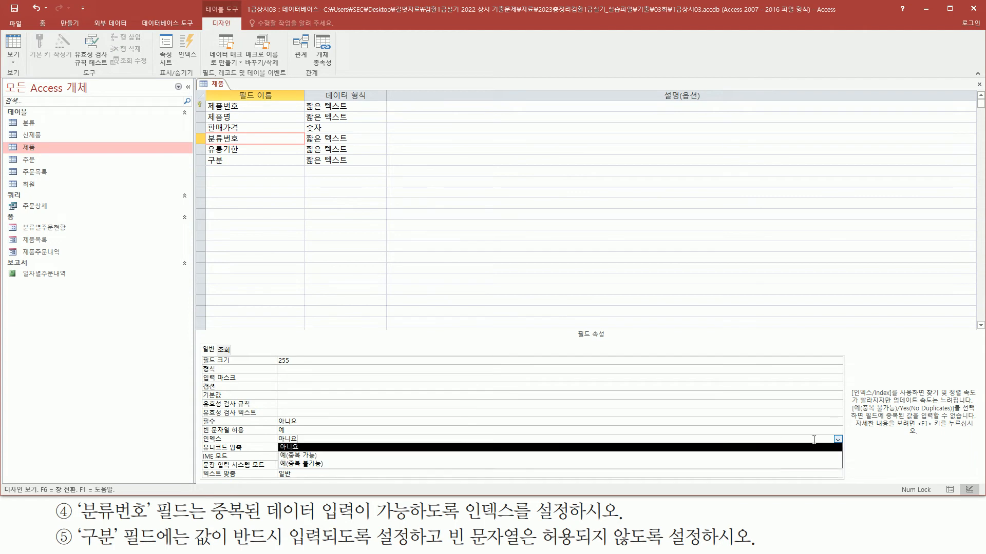
click(434, 456)
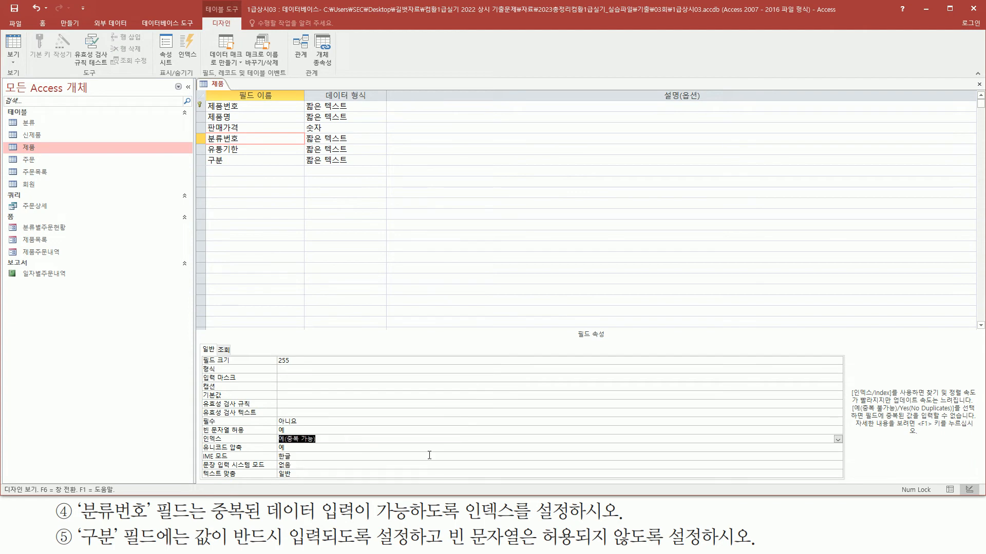
click(322, 442)
mouse_move(75, 524)
mouse_down()
mouse_move(116, 551)
mouse_move(162, 551)
mouse_up()
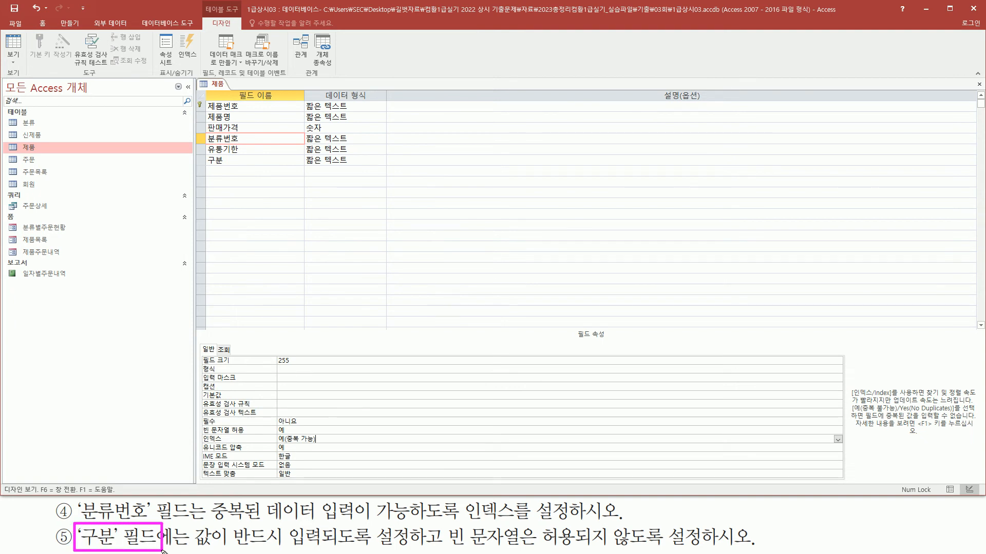
drag(204, 149, 268, 172)
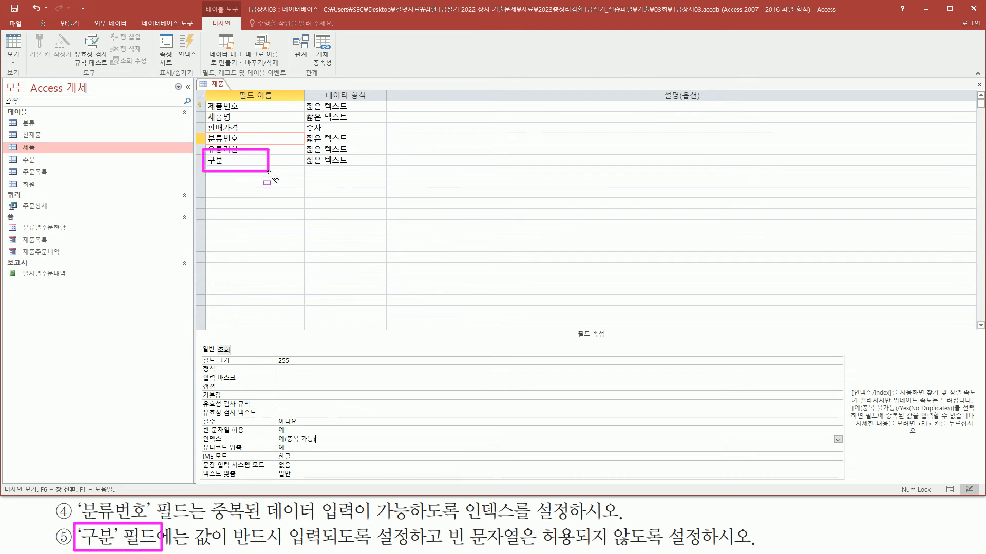
Set the required (필수) property of the 구분 field in the 제품 table to 예
drag(195, 547, 707, 552)
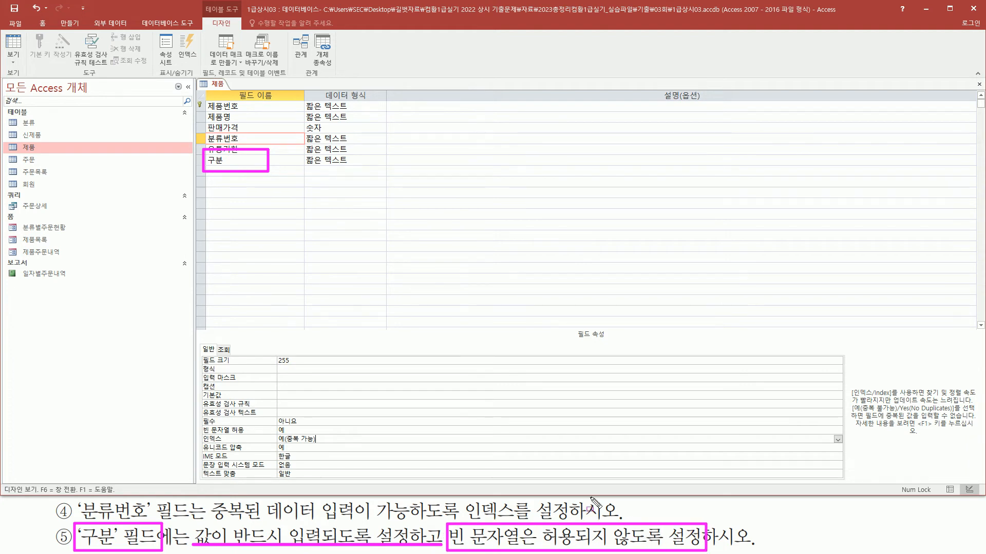
key(Escape)
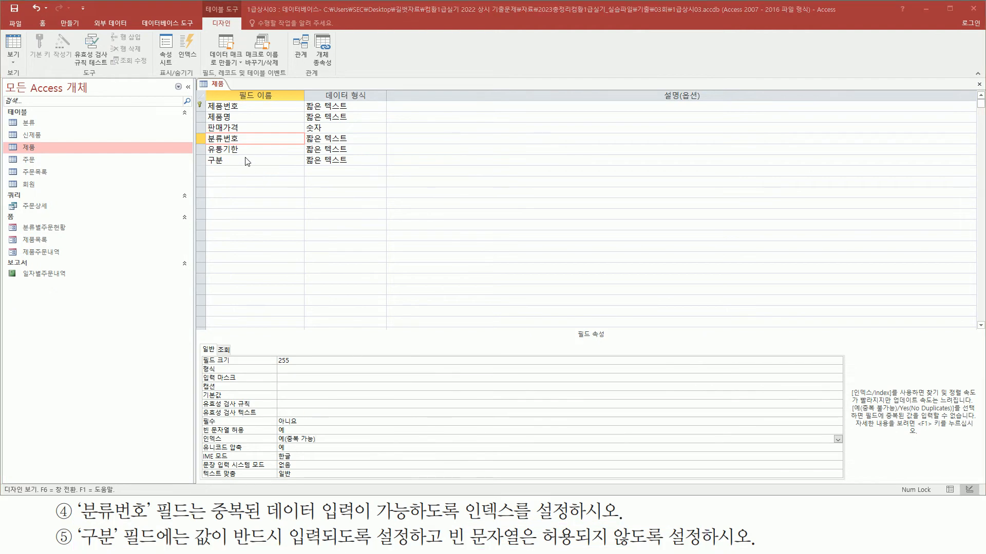
click(242, 161)
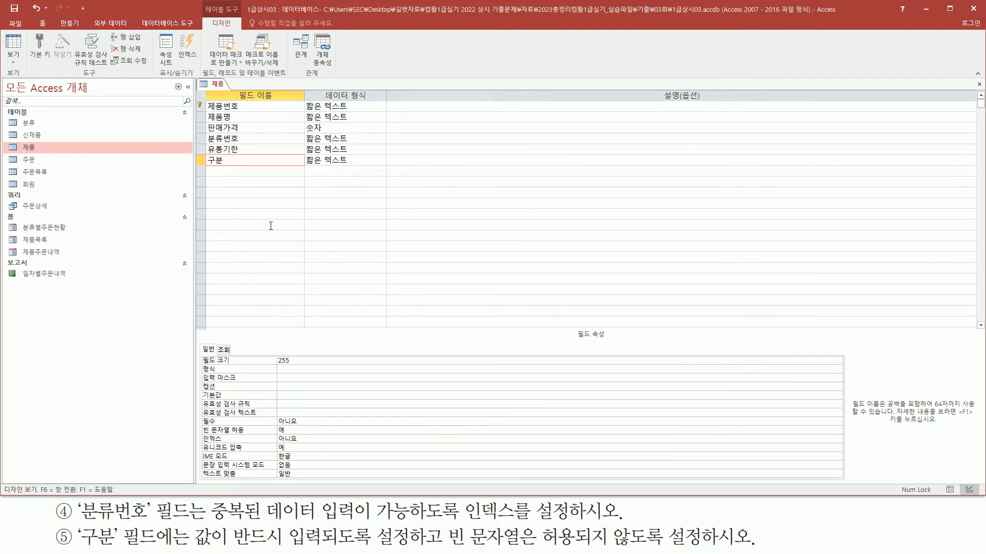
drag(207, 155, 233, 165)
drag(200, 417, 220, 427)
key(Escape)
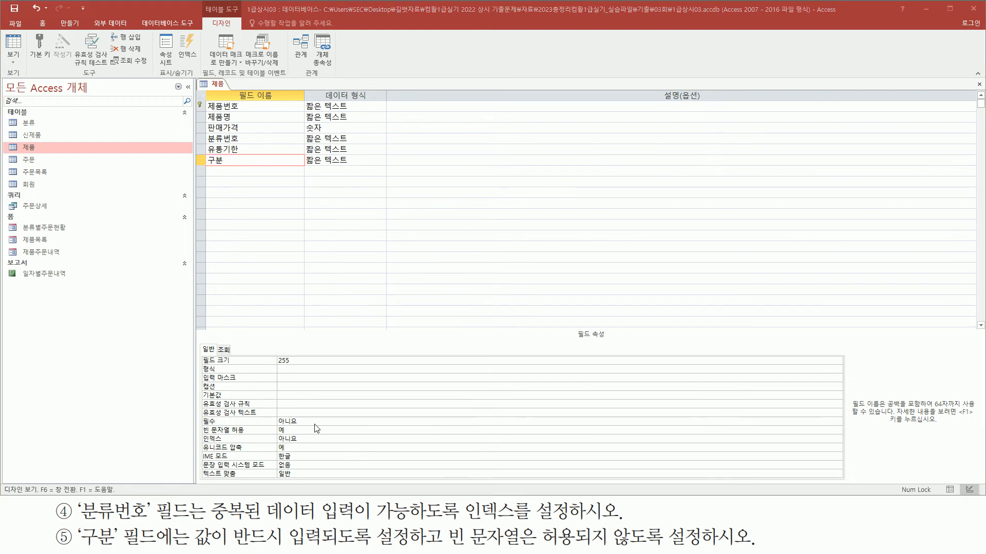
click(314, 421)
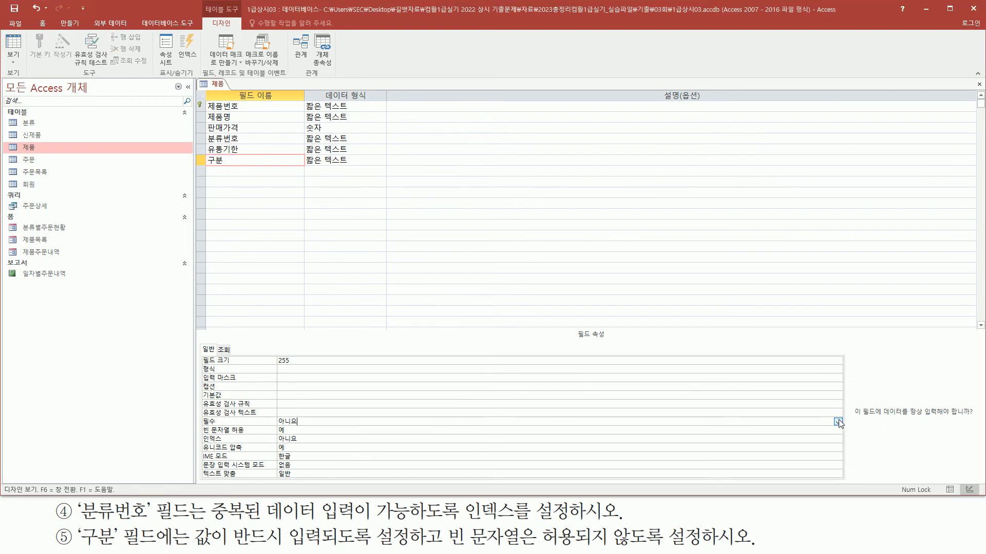
click(837, 421)
click(330, 430)
Set the allow zero length (빈 문자열 허용) property of the 구분 field to 아니요
drag(200, 425, 255, 438)
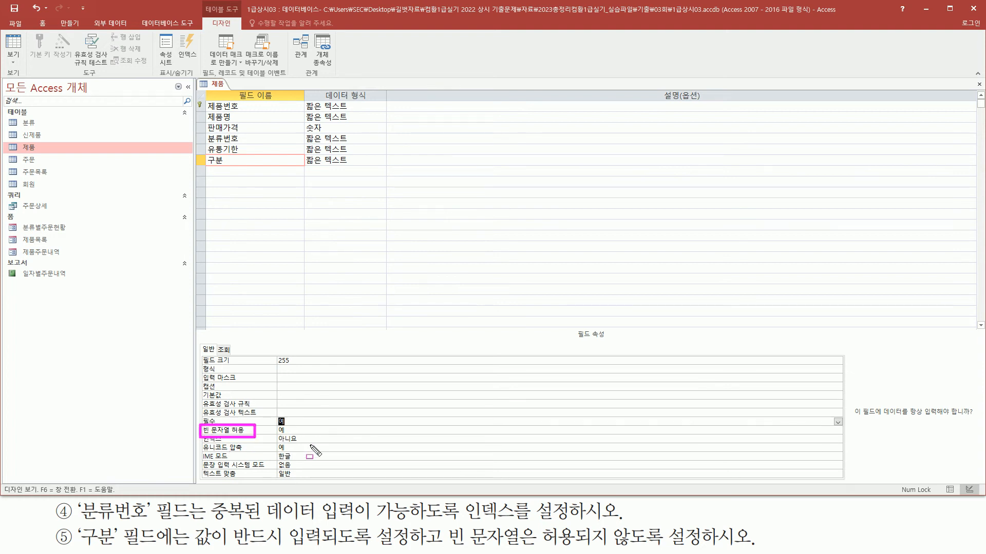
drag(443, 548, 765, 548)
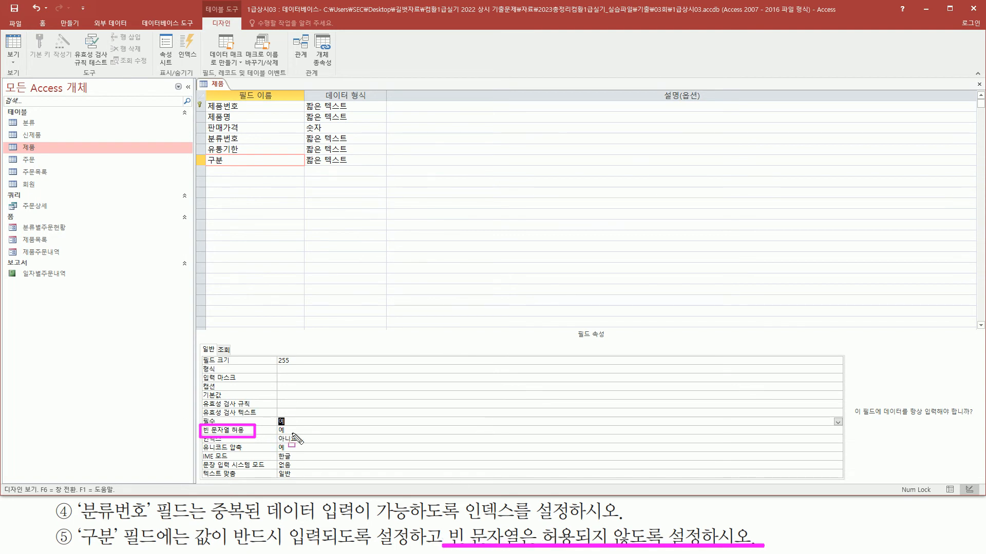
key(Escape)
click(308, 430)
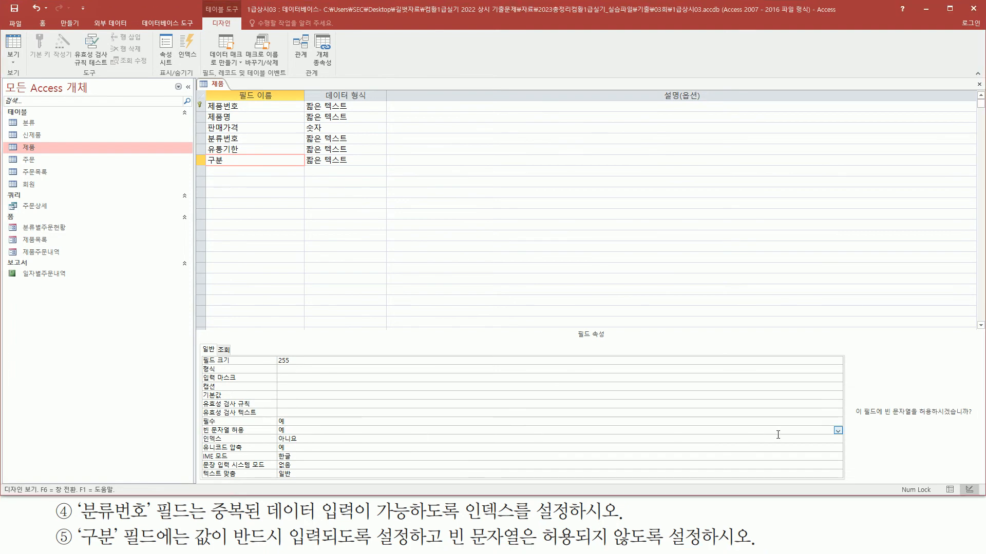
click(837, 431)
click(297, 447)
mouse_move(198, 413)
mouse_down()
mouse_move(208, 436)
mouse_move(311, 440)
mouse_up()
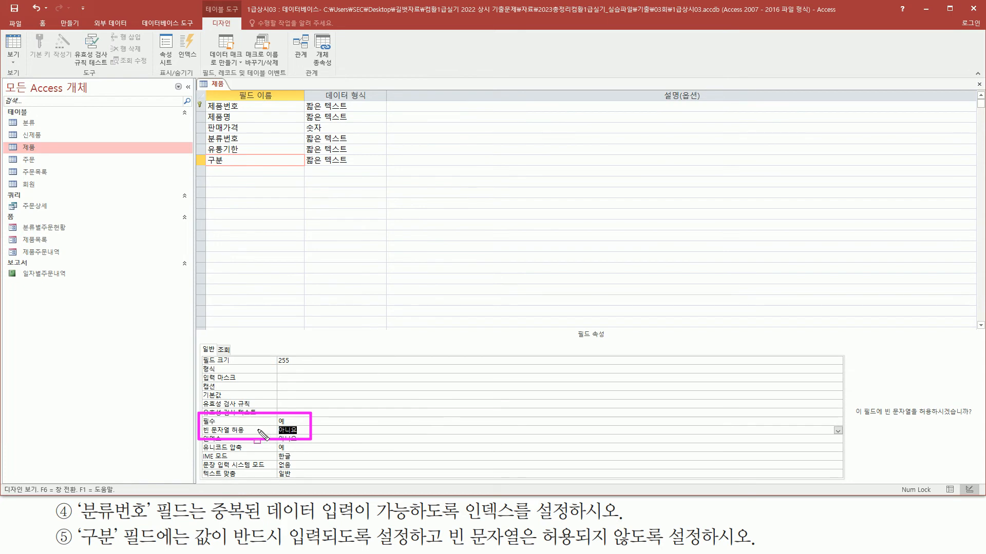
key(Escape)
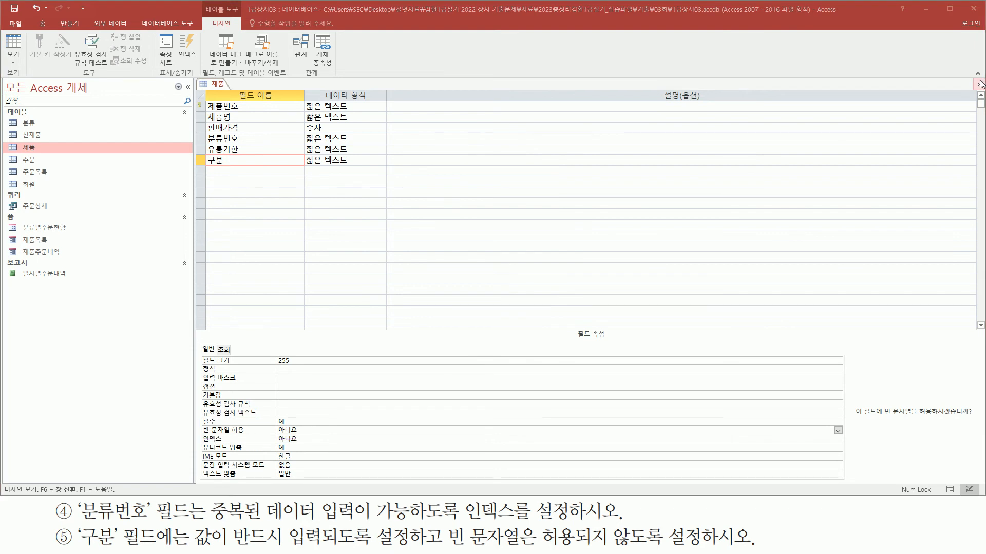
Close the 제품 table design, saving the changes and agreeing to test existing data against the new rules
click(979, 85)
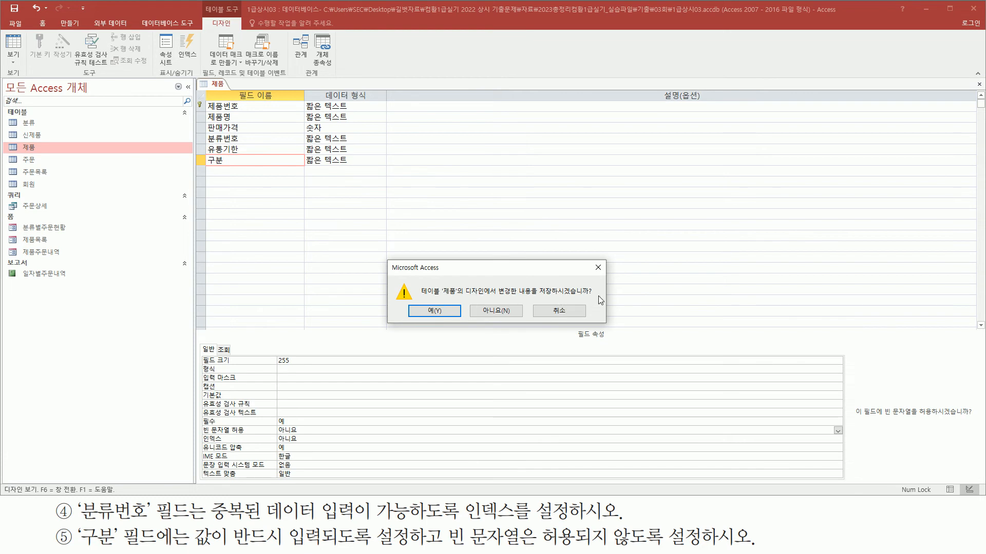
click(434, 311)
key(ctrl+2)
drag(395, 286, 472, 286)
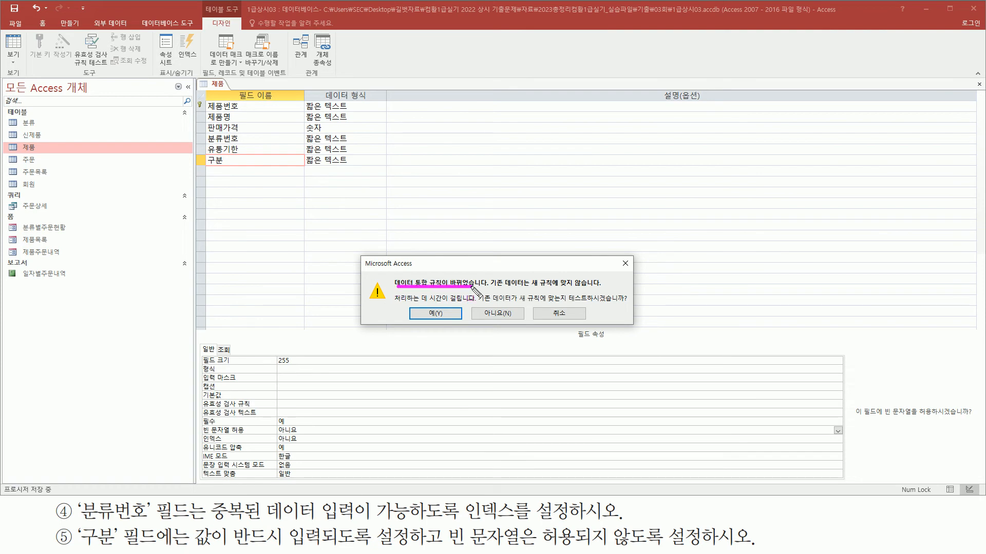
drag(571, 302, 590, 302)
key(Escape)
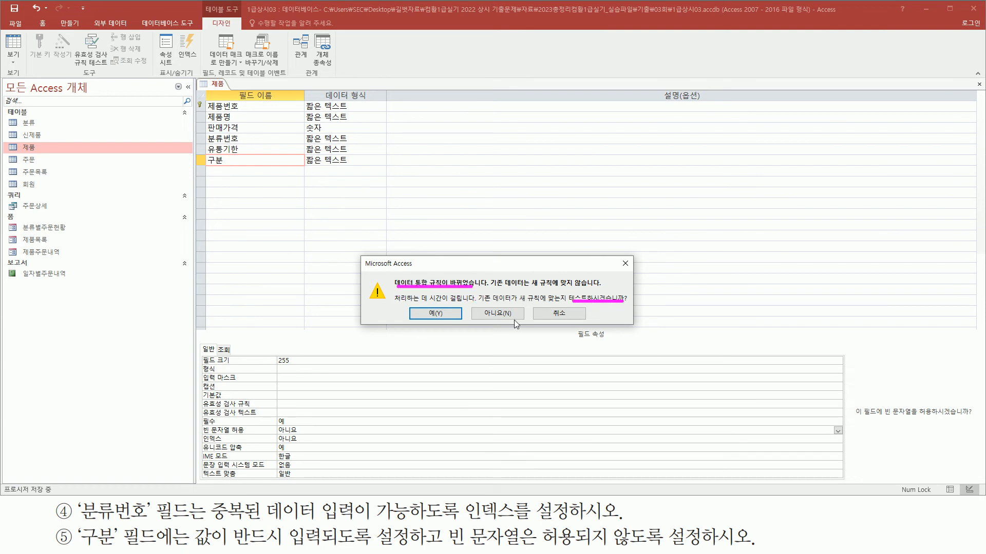
click(434, 313)
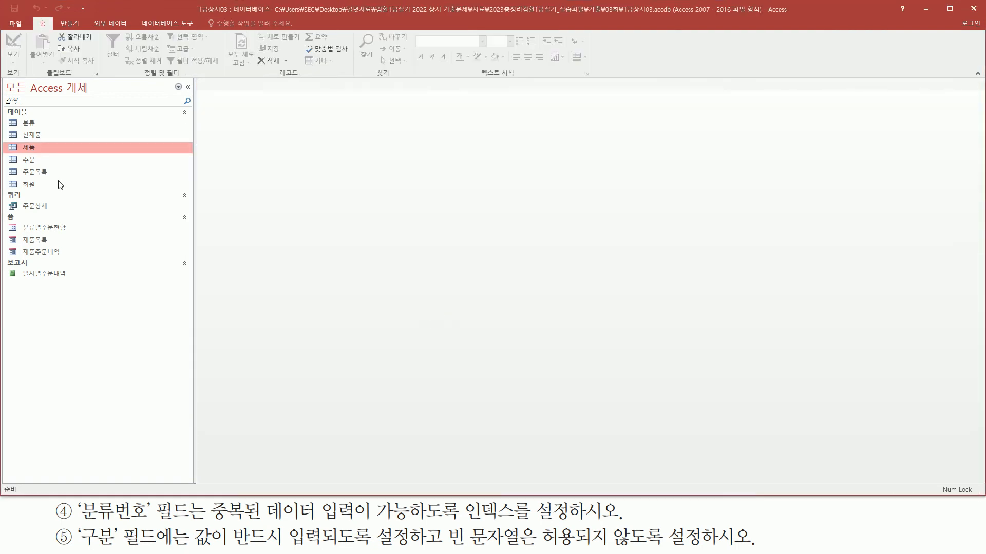
Open the 제품 table's data and enter AB1-234 as the 제품번호 of a new record
double_click(33, 147)
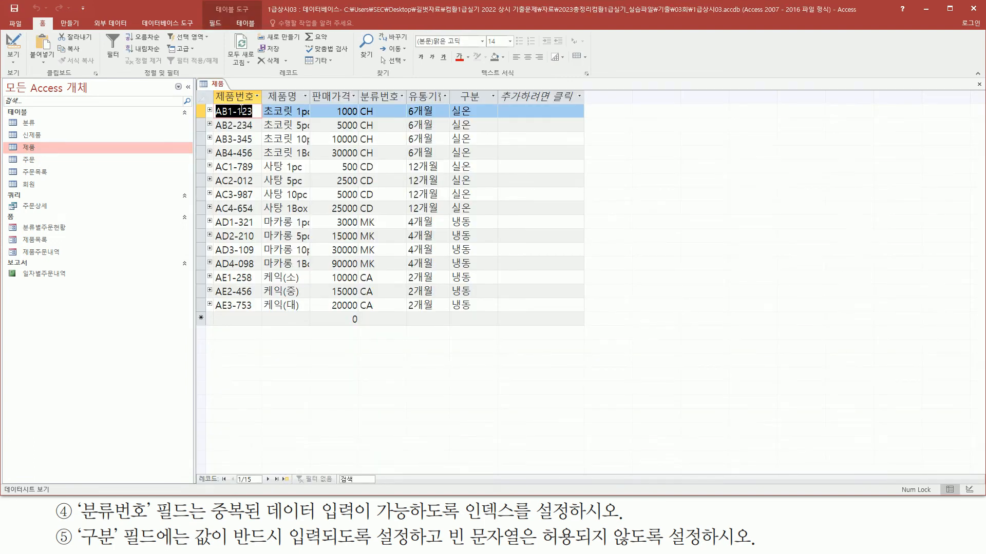
click(223, 320)
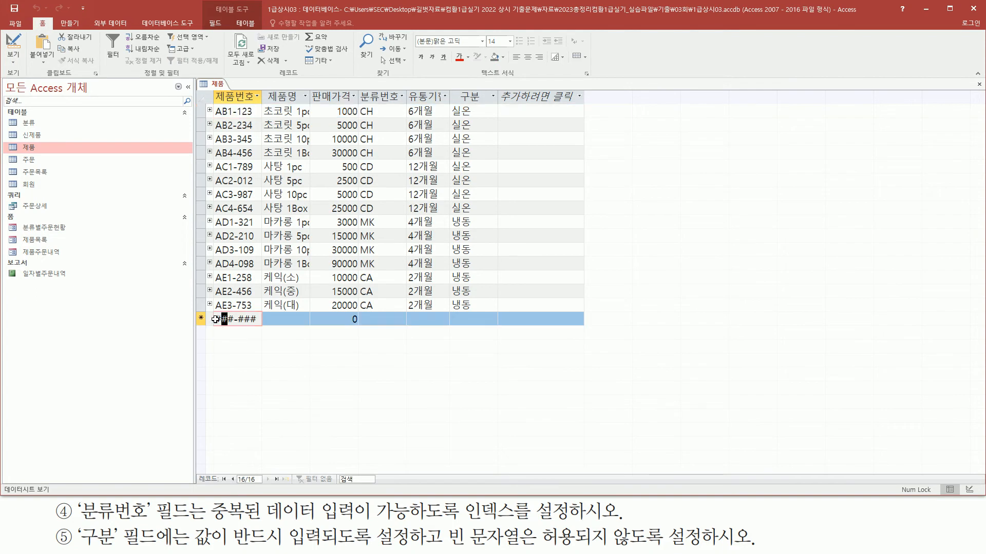
key(Left)
text(A)
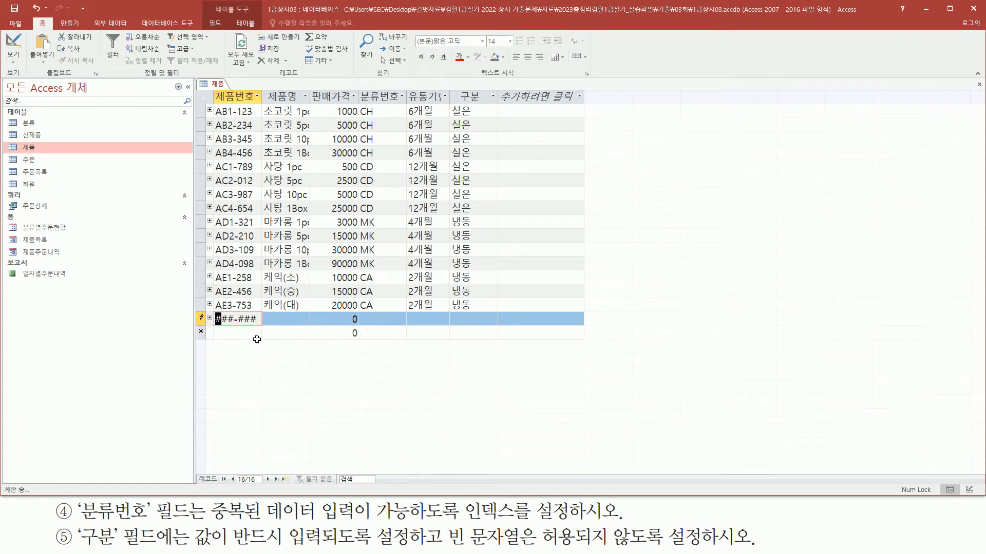
key(Caps_Lock)
text(AB)
text(1234)
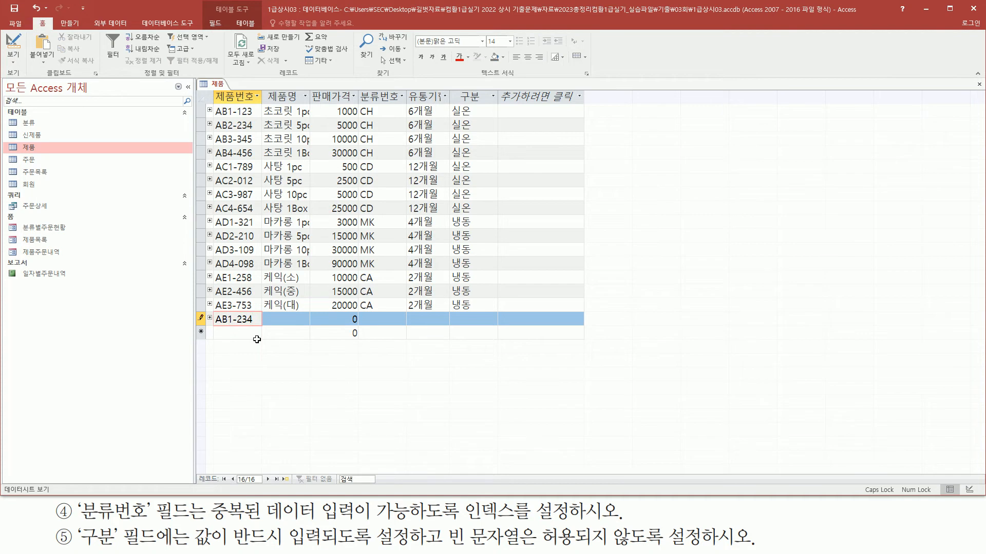
Enter CD as the 분류번호 of the new AB1-234 record, leaving 제품명, 판매가격 and 유통기한 unfilled
key(Tab)
key(Tab)
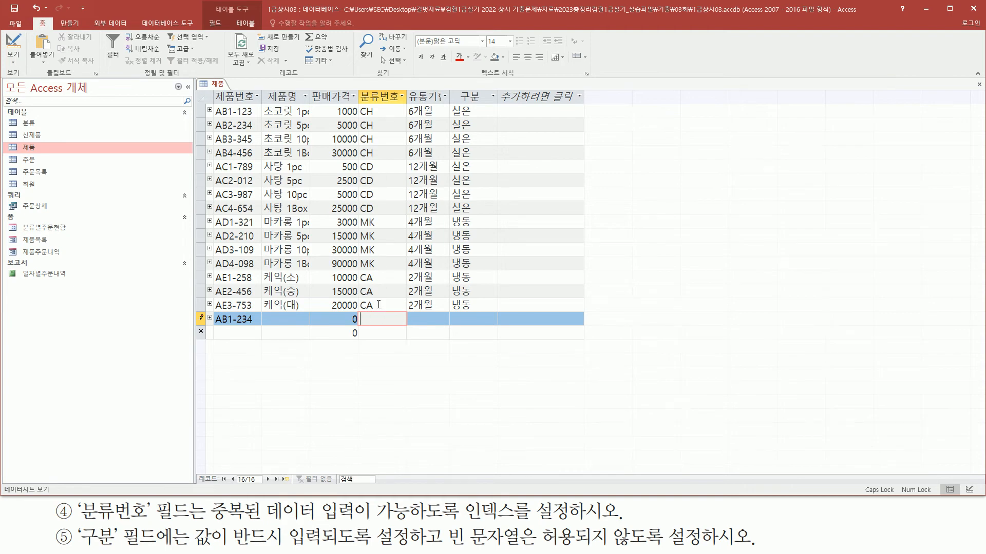
text(CD)
key(Tab)
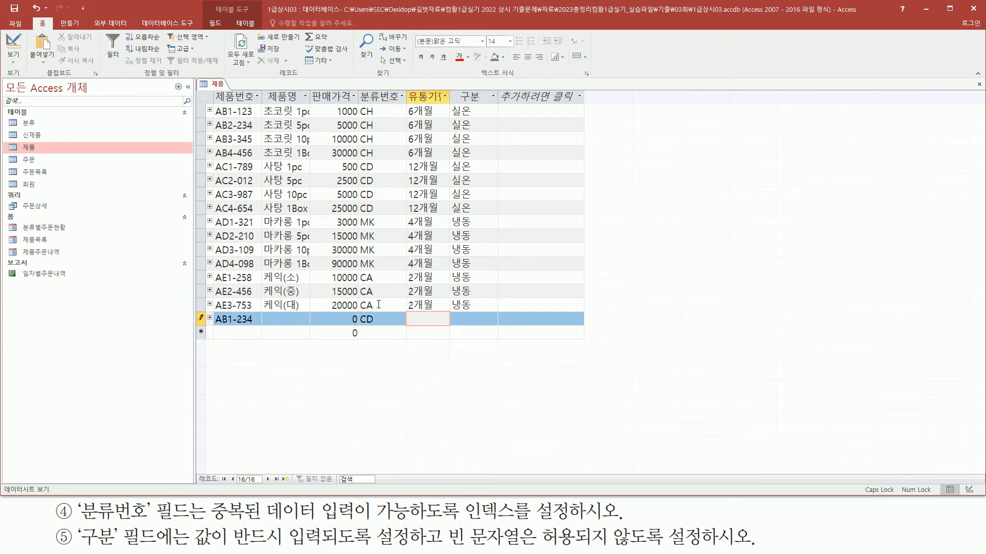
key(Tab)
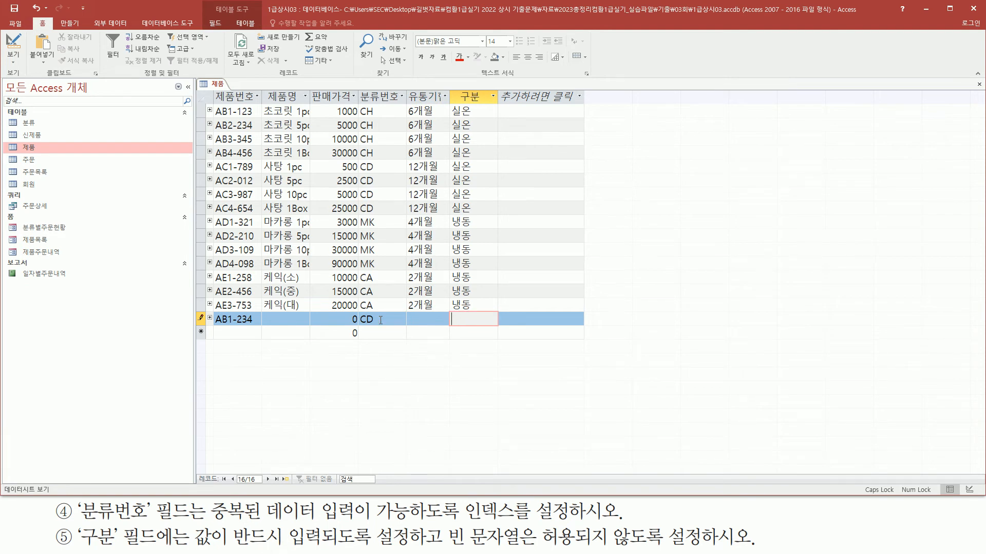
Try to leave the 구분 value of the new AB1-234 record empty to test the required setting
key(Tab)
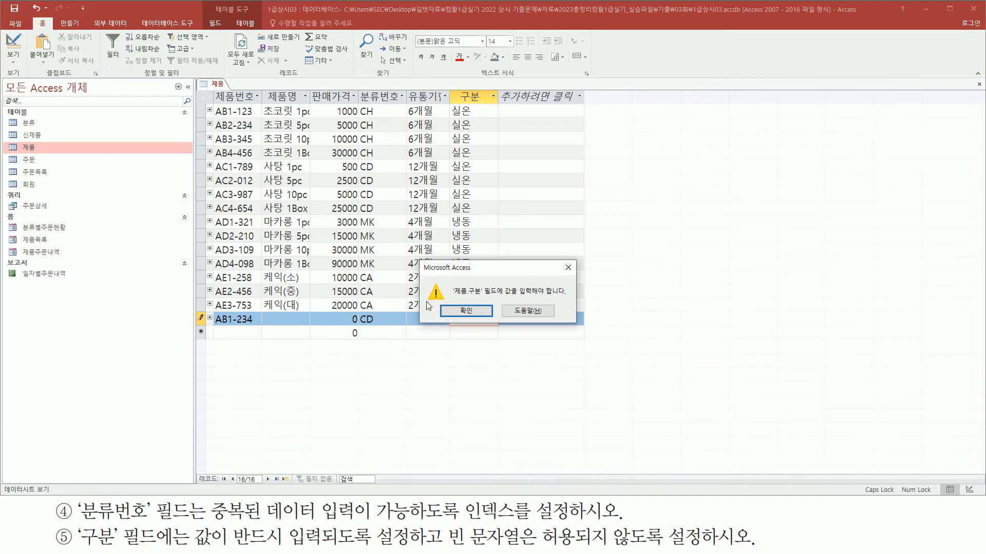
drag(453, 300, 565, 299)
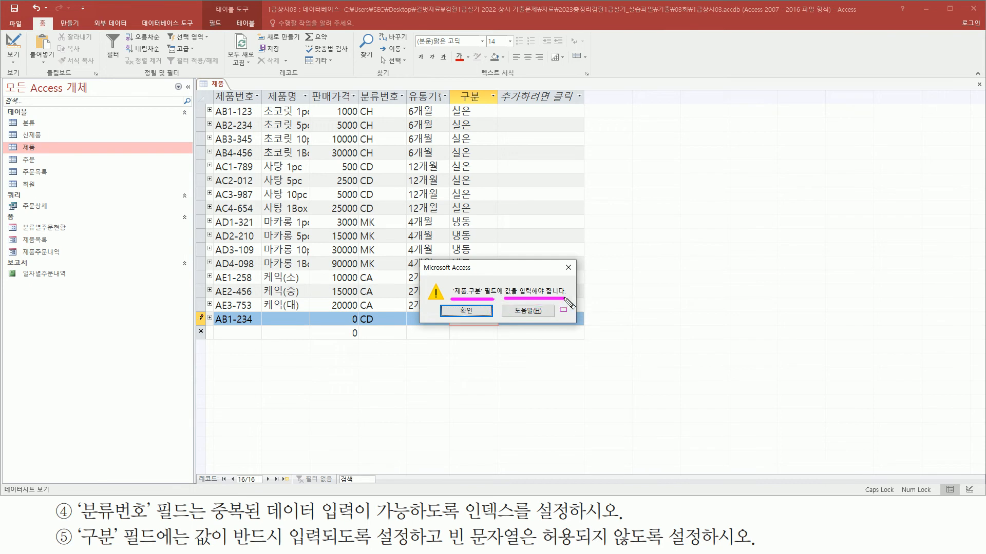
click(568, 268)
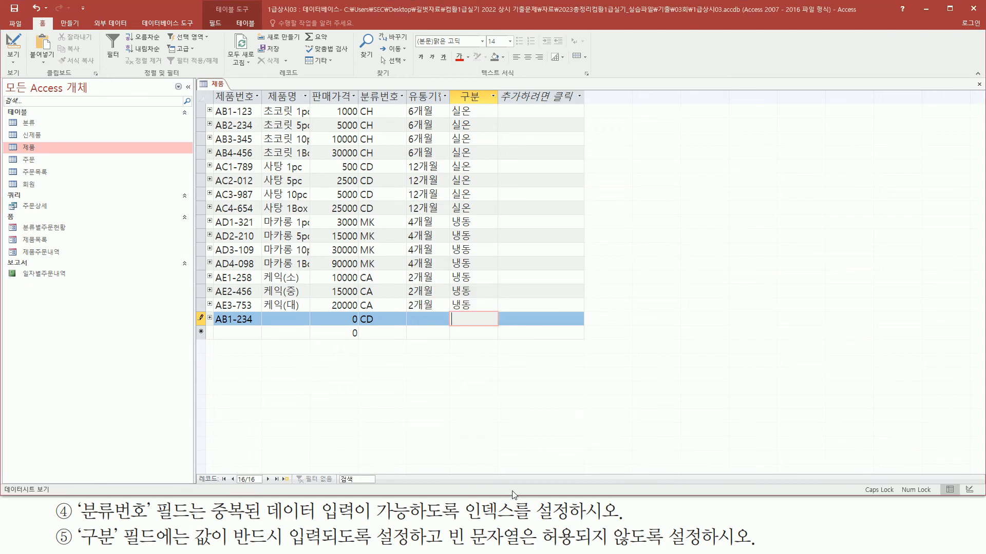
click(521, 320)
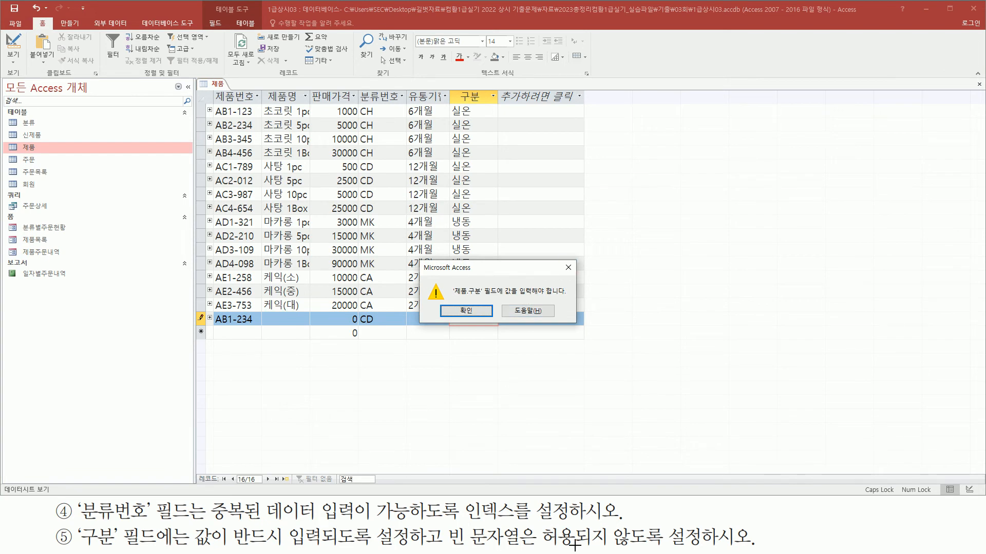
click(567, 268)
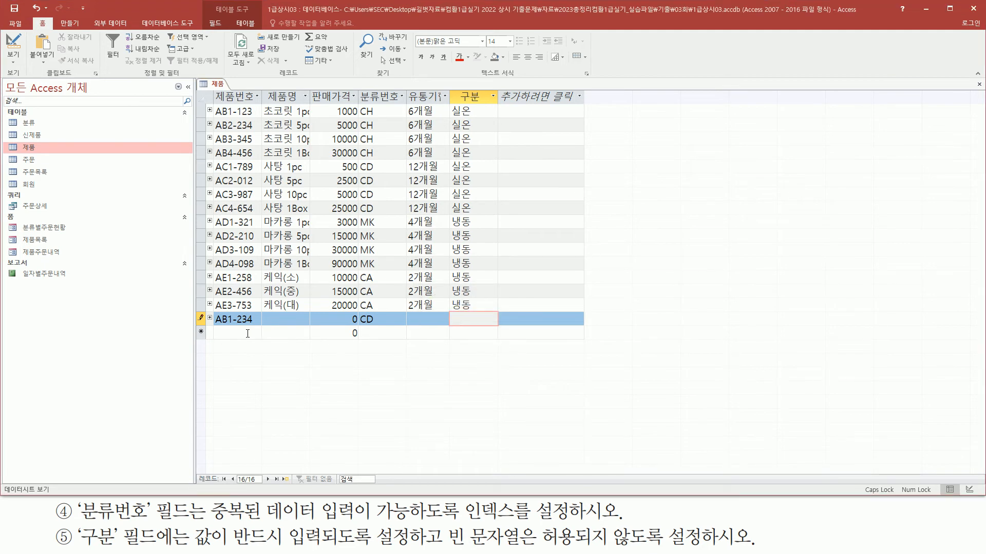
Enter 실 ㄹ as the 구분 value of the AB1-234 record and close the 제품 table
text(실ㄹ)
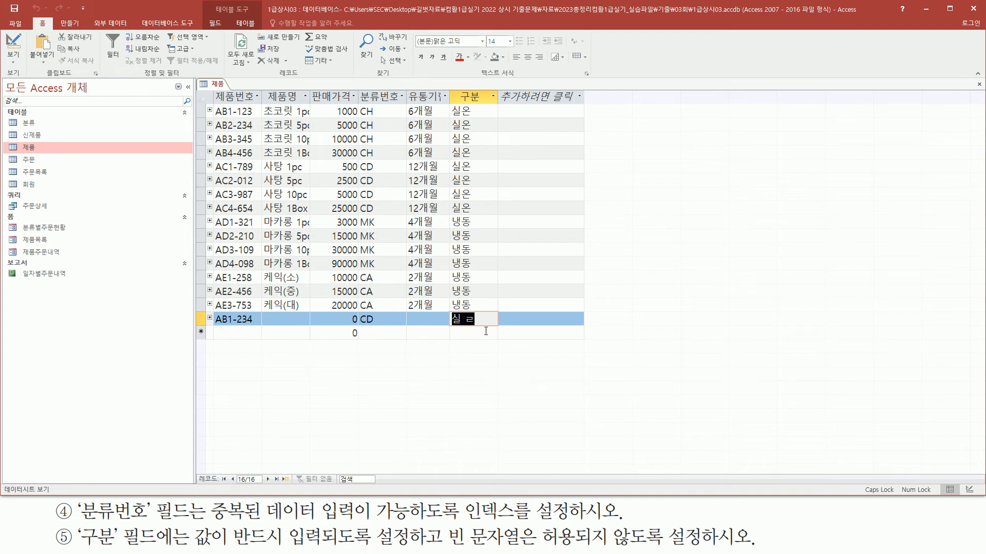
click(431, 319)
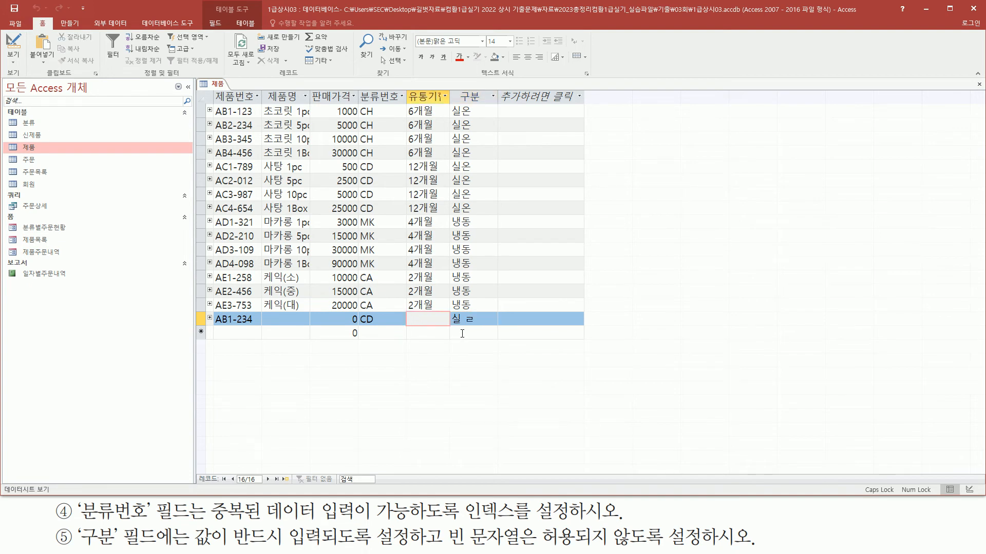
click(979, 84)
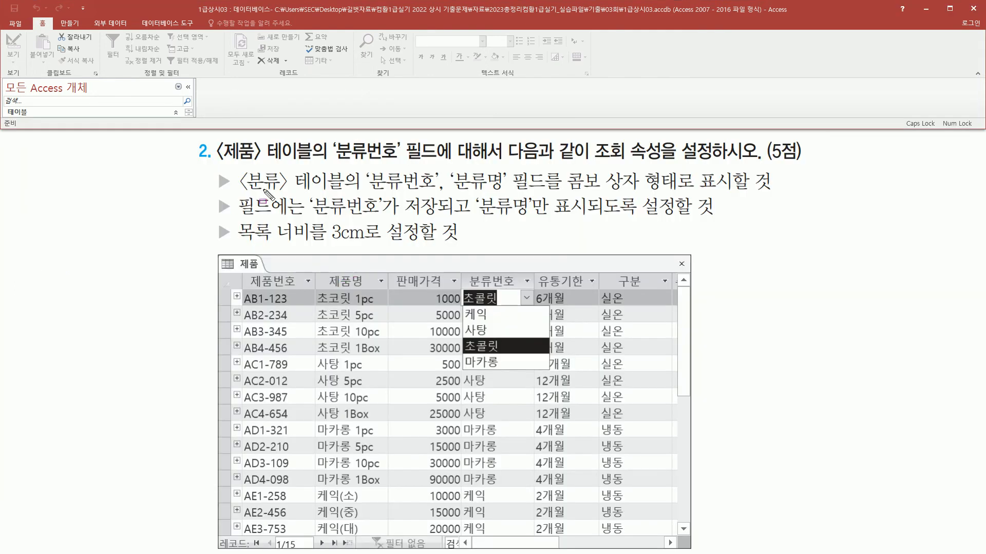
Read the task 2 requirements for the lookup properties of the 제품 table's 분류번호 field and the sample combo box
mouse_move(215, 138)
mouse_down()
mouse_move(257, 165)
mouse_move(442, 165)
mouse_up()
drag(511, 161, 759, 164)
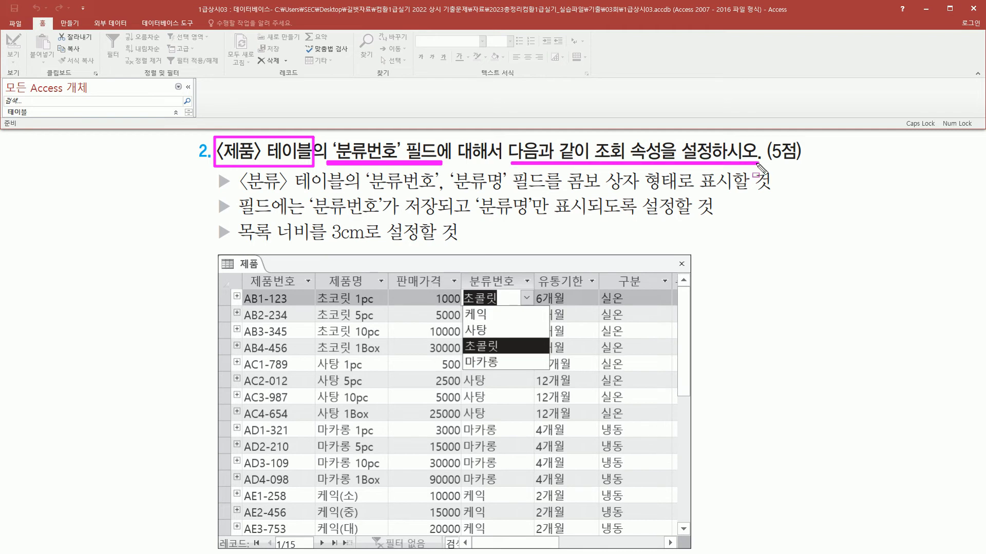
drag(206, 167, 235, 245)
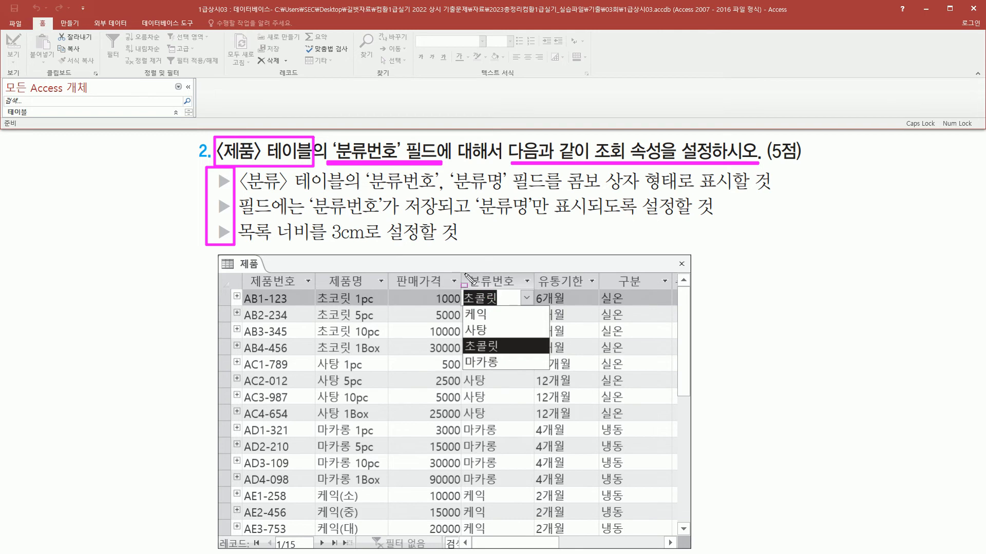
drag(466, 272, 534, 291)
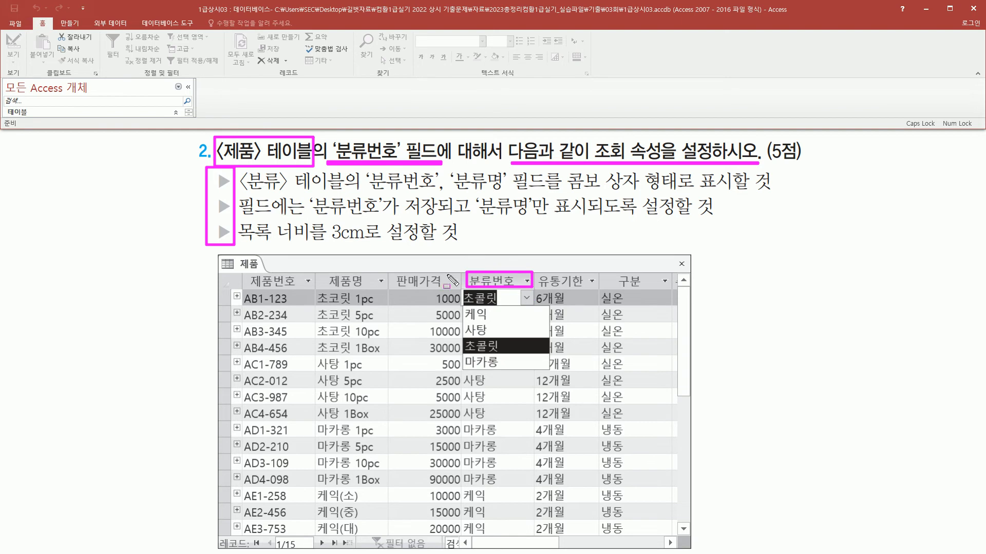
mouse_move(461, 289)
mouse_down()
mouse_move(544, 321)
mouse_move(557, 368)
mouse_up()
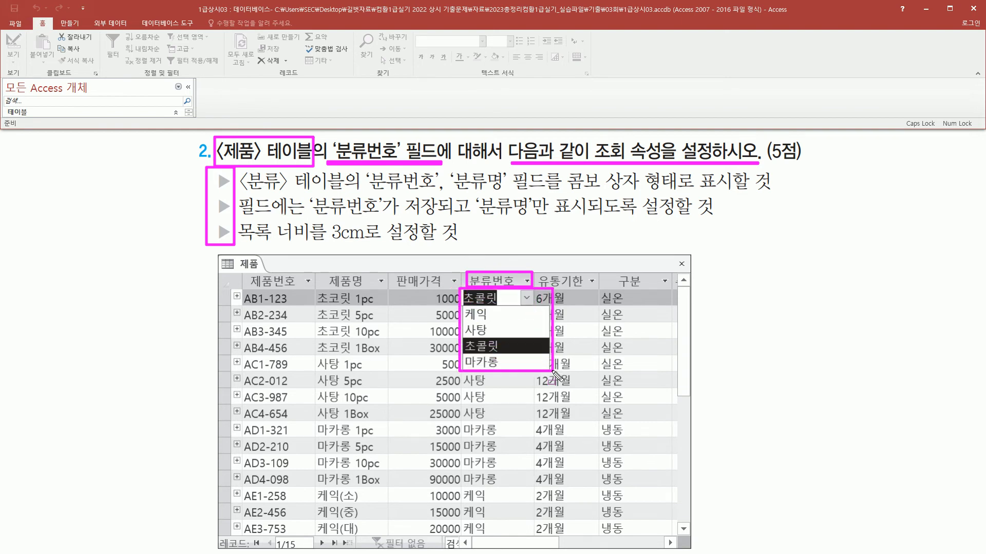
mouse_move(240, 190)
mouse_down()
mouse_move(515, 200)
mouse_move(508, 174)
mouse_up()
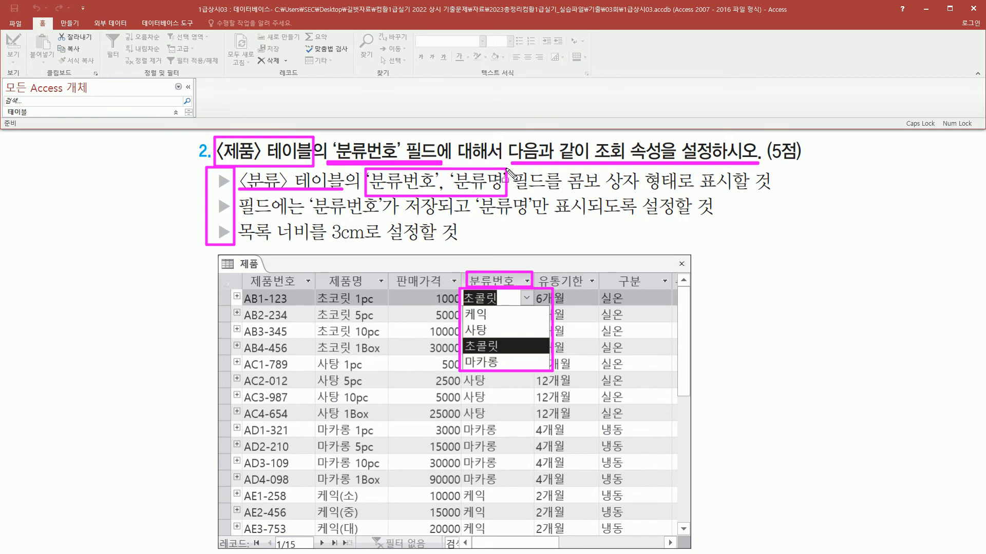
drag(568, 191, 778, 193)
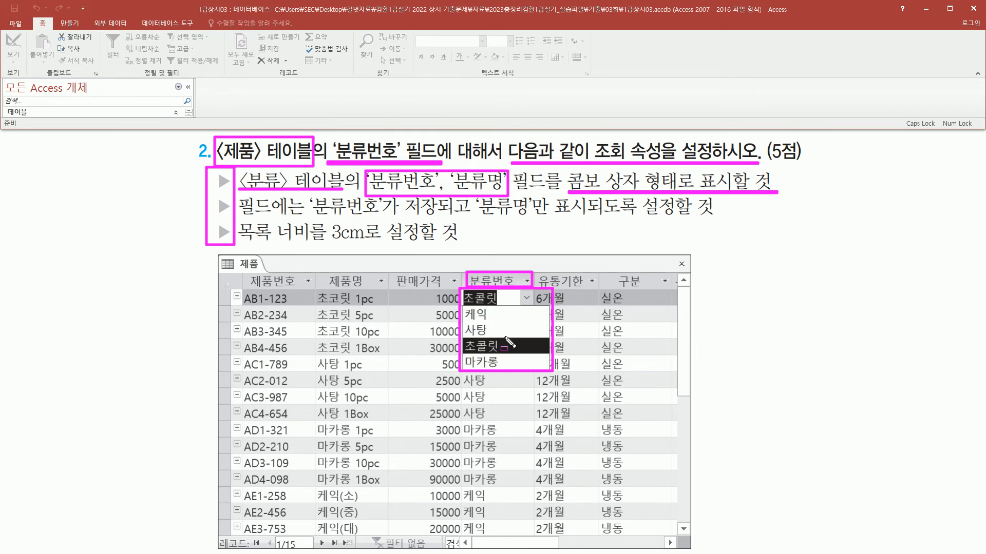
drag(307, 217, 701, 221)
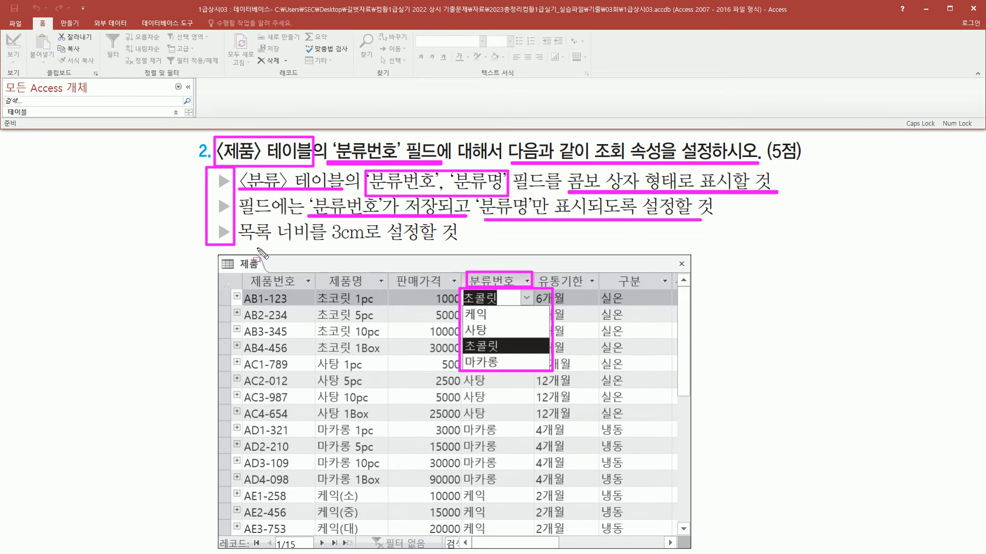
drag(244, 248, 469, 249)
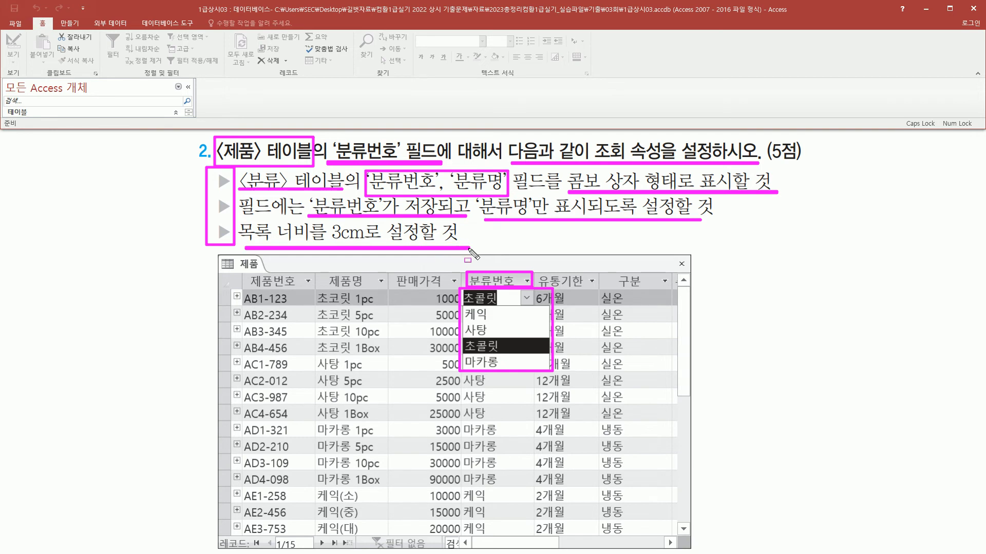
key(Escape)
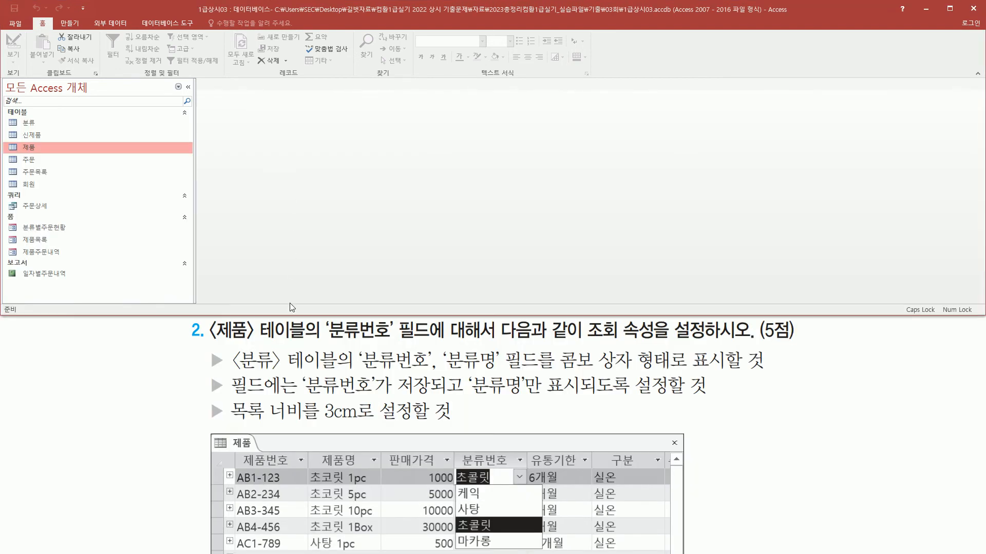
Open the 제품 table in Design view and select the 분류번호 field
right_click(29, 147)
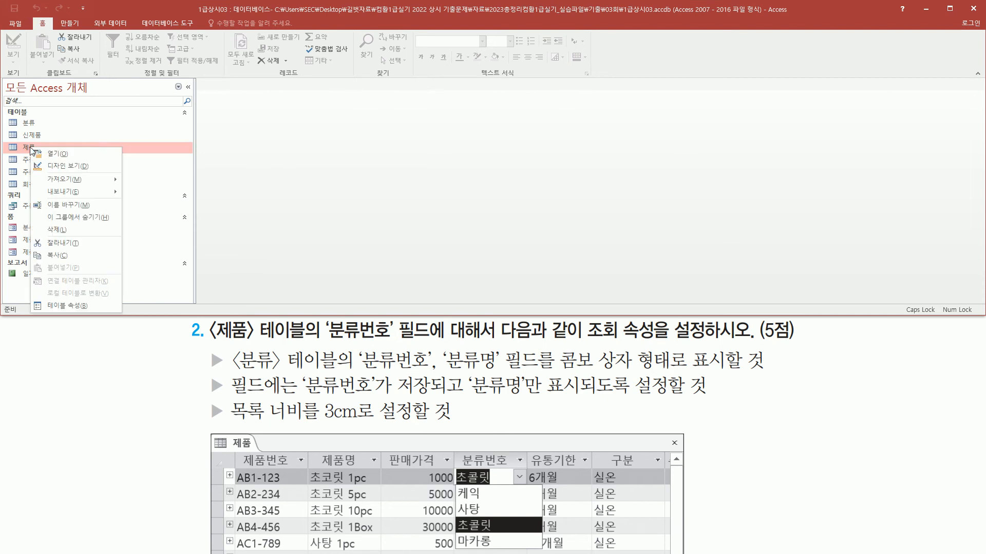
click(53, 167)
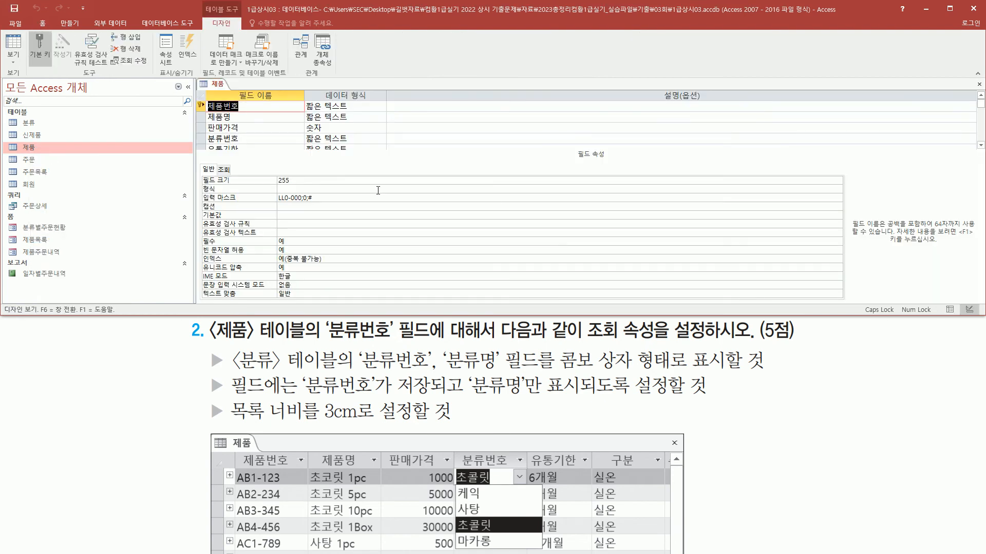
key(ctrl+2)
drag(319, 340, 415, 341)
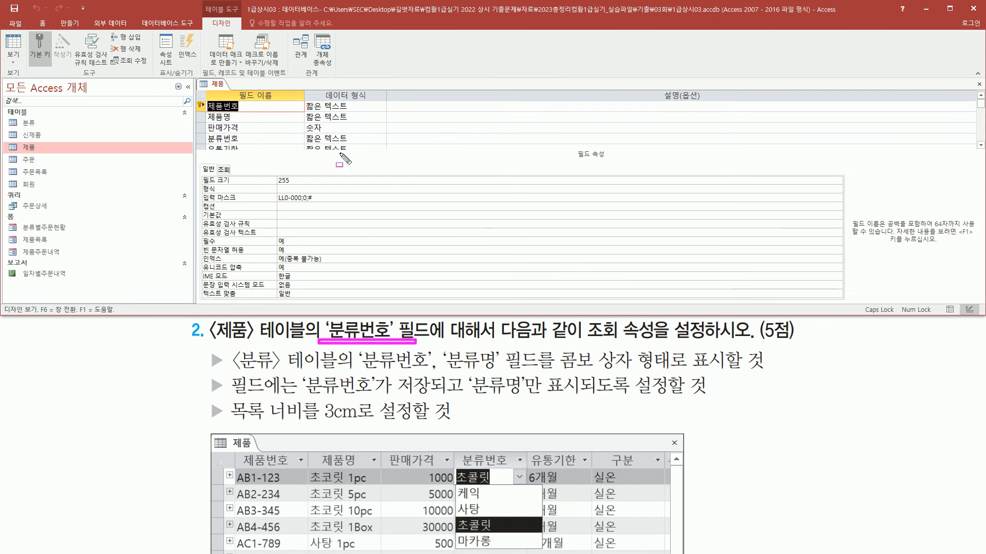
key(Escape)
click(247, 133)
click(238, 140)
Set the 컨트롤 표시 lookup property of the 분류번호 field to 콤보 상자
key(ctrl+2)
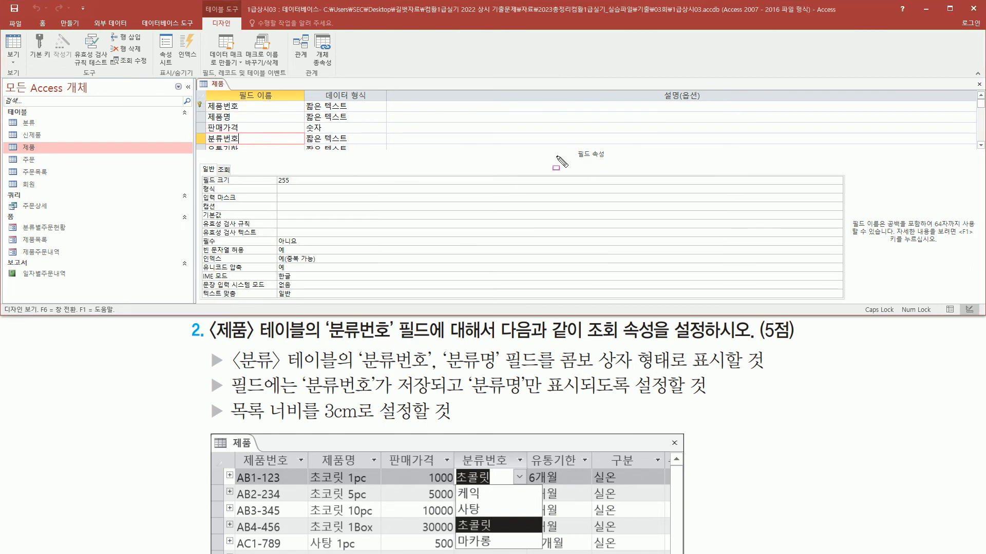
drag(565, 148, 614, 162)
mouse_move(216, 163)
mouse_down()
mouse_move(232, 176)
mouse_move(340, 186)
mouse_up()
key(Escape)
click(225, 168)
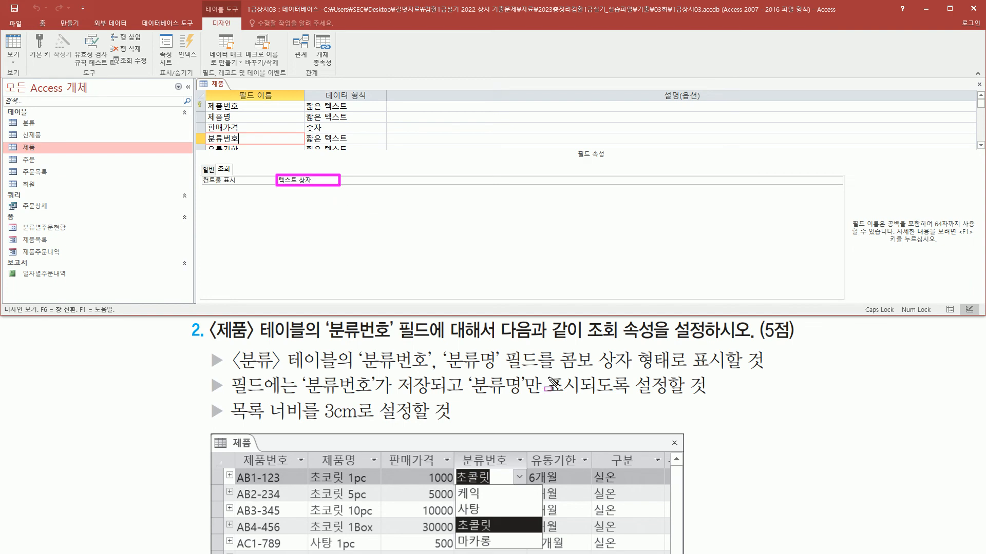
mouse_move(558, 347)
mouse_down()
mouse_move(572, 379)
mouse_move(654, 380)
mouse_move(632, 379)
mouse_up()
key(Escape)
click(828, 180)
click(838, 181)
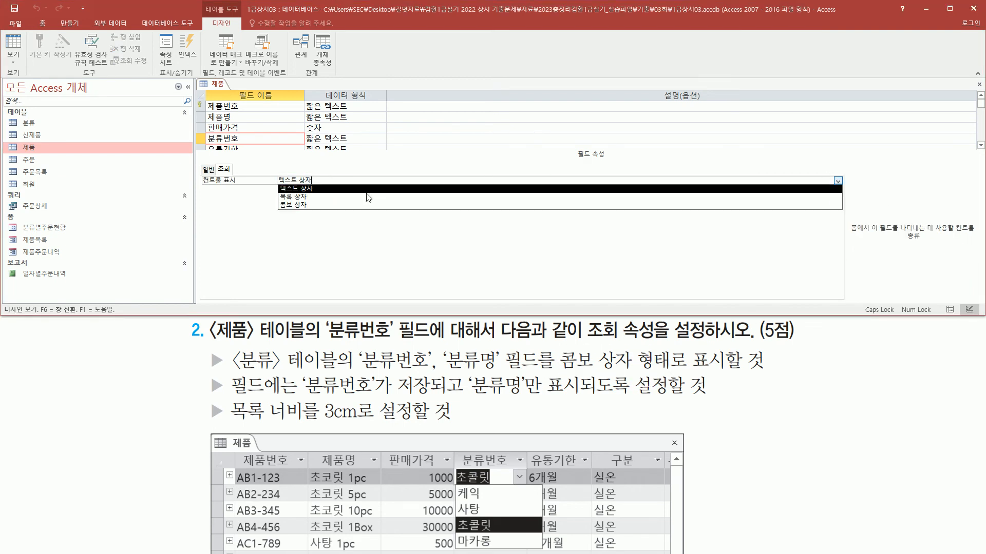
click(313, 205)
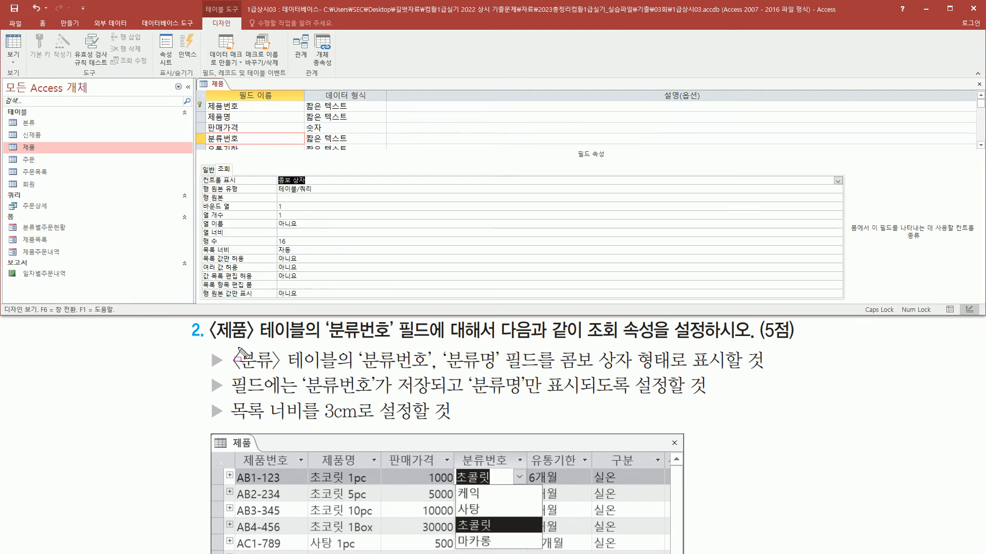
Start the query builder for the 분류번호 field's 행 원본 property and add the 분류 table to it
mouse_move(233, 348)
mouse_down()
mouse_move(322, 373)
mouse_move(508, 372)
mouse_up()
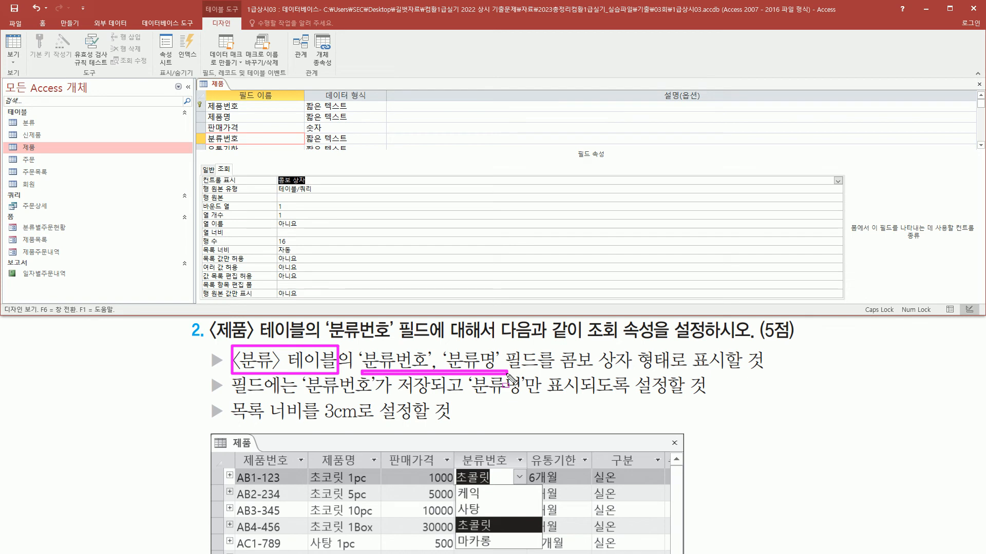
drag(201, 183, 320, 193)
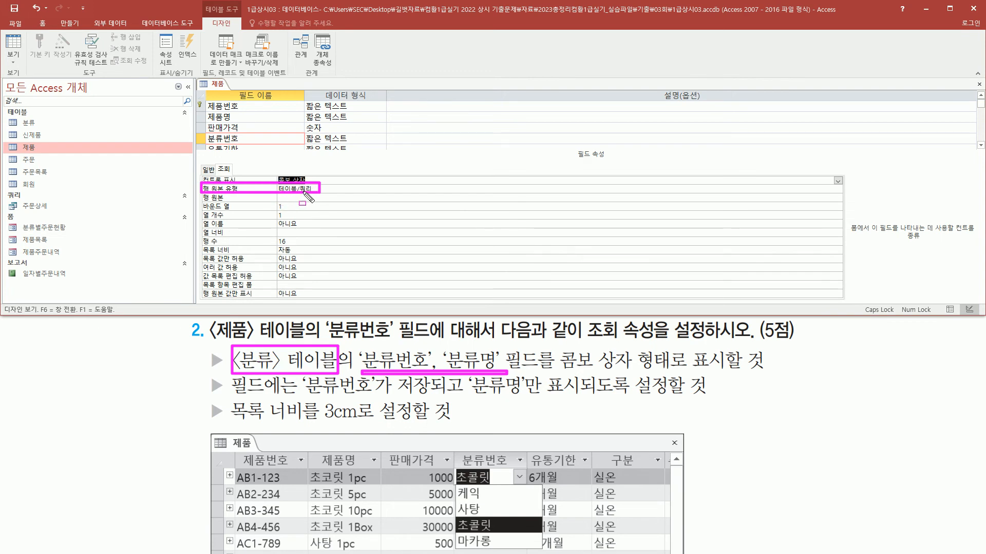
drag(200, 199, 232, 199)
click(307, 198)
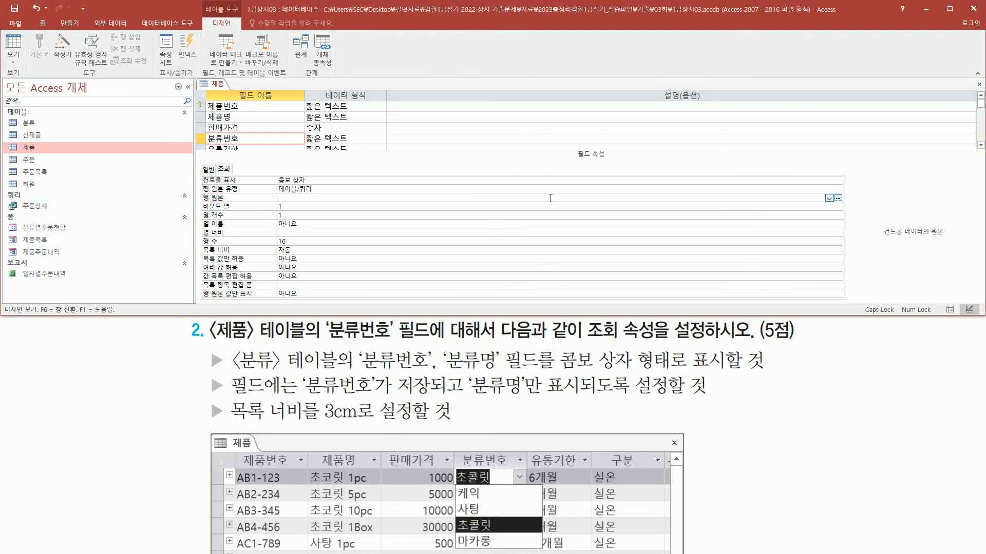
click(838, 199)
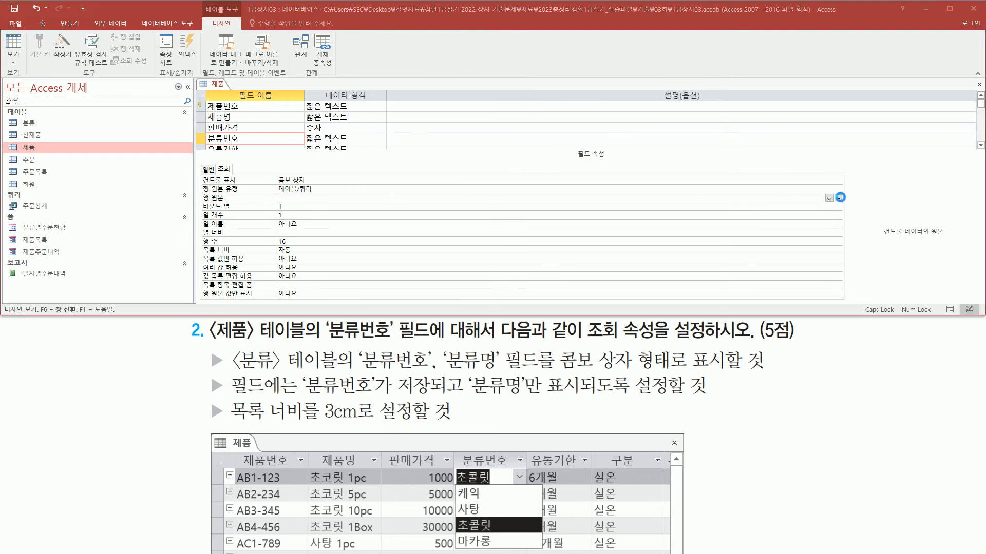
drag(435, 194, 519, 57)
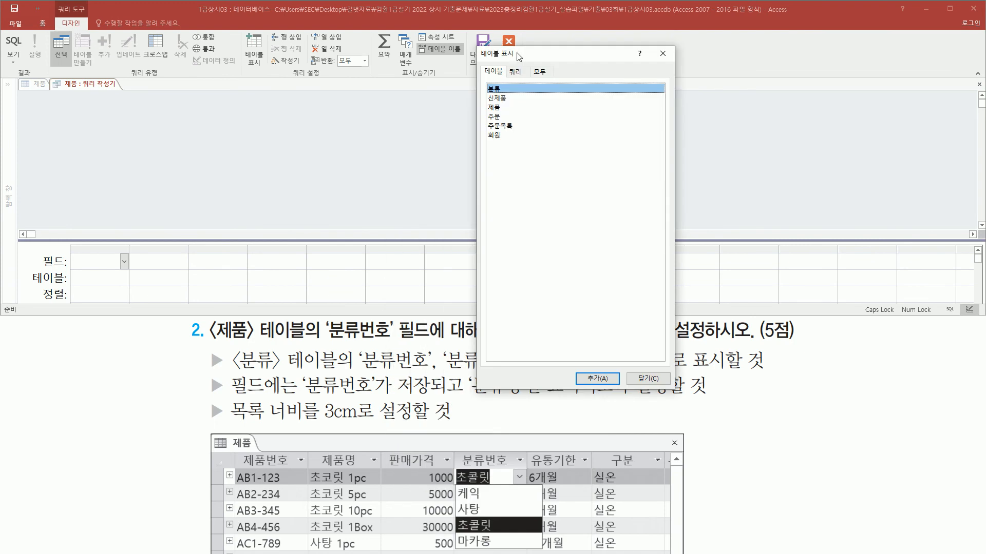
double_click(497, 91)
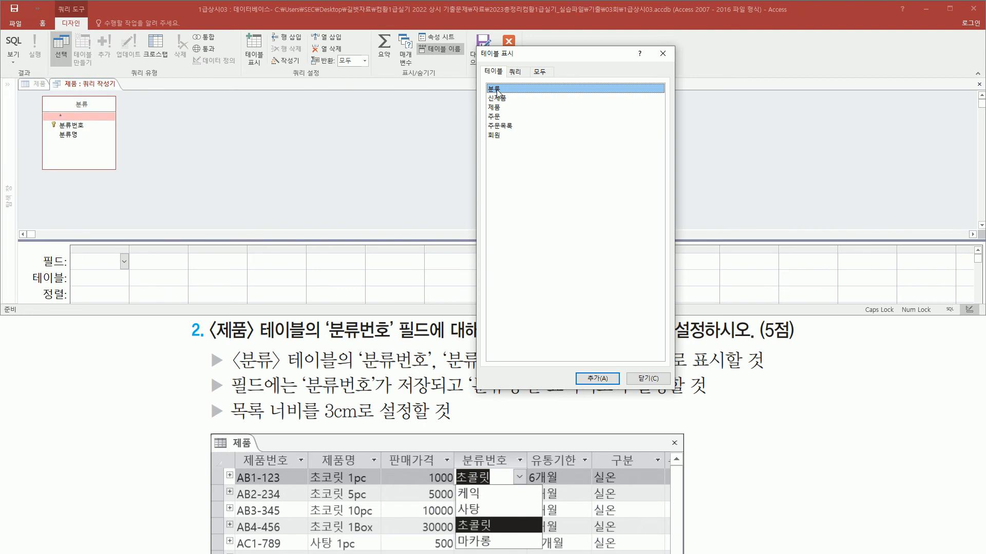
click(663, 55)
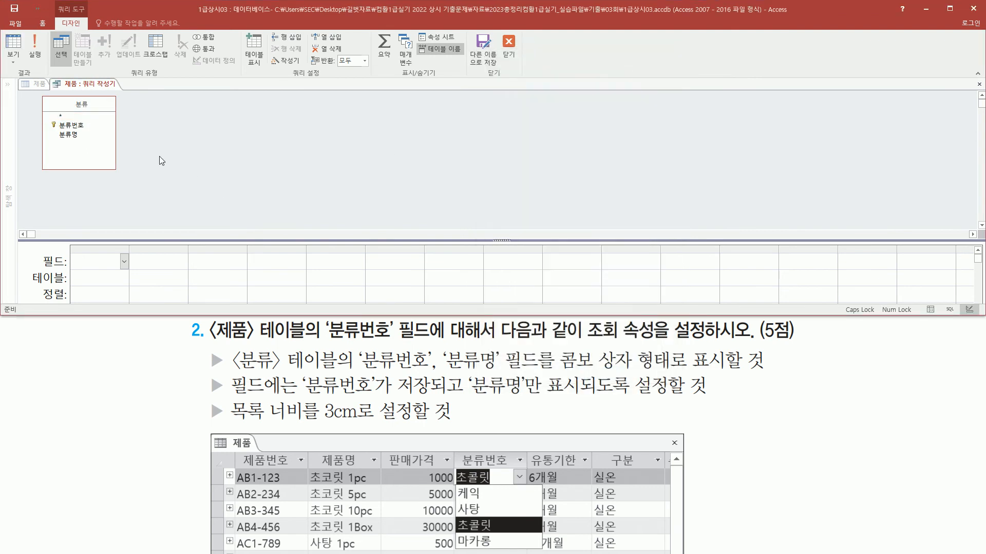
Add the 분류번호 and 분류명 fields of the 분류 table to the query grid, in that order
mouse_move(68, 128)
mouse_down()
mouse_move(77, 110)
mouse_move(59, 128)
mouse_move(88, 143)
mouse_up()
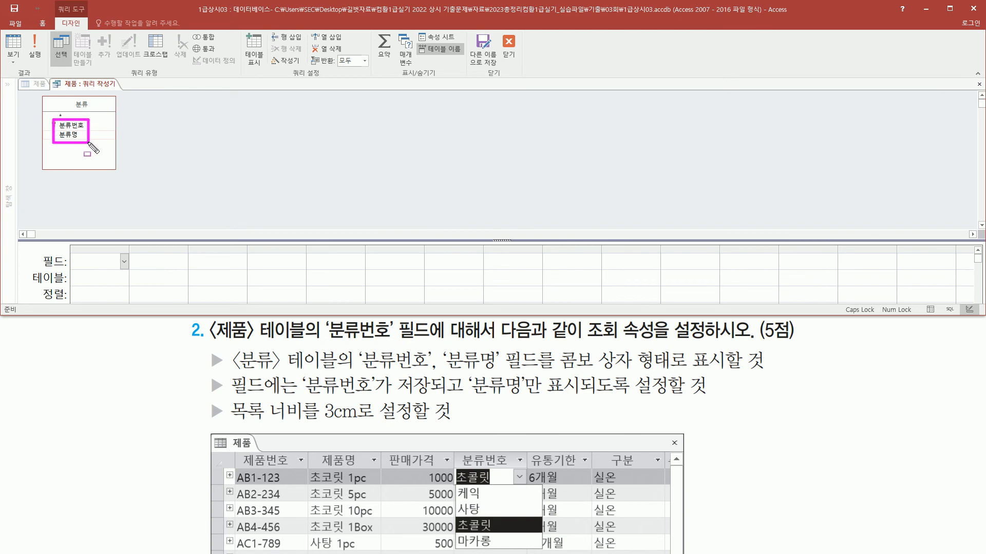
drag(361, 371, 497, 372)
key(Escape)
click(76, 127)
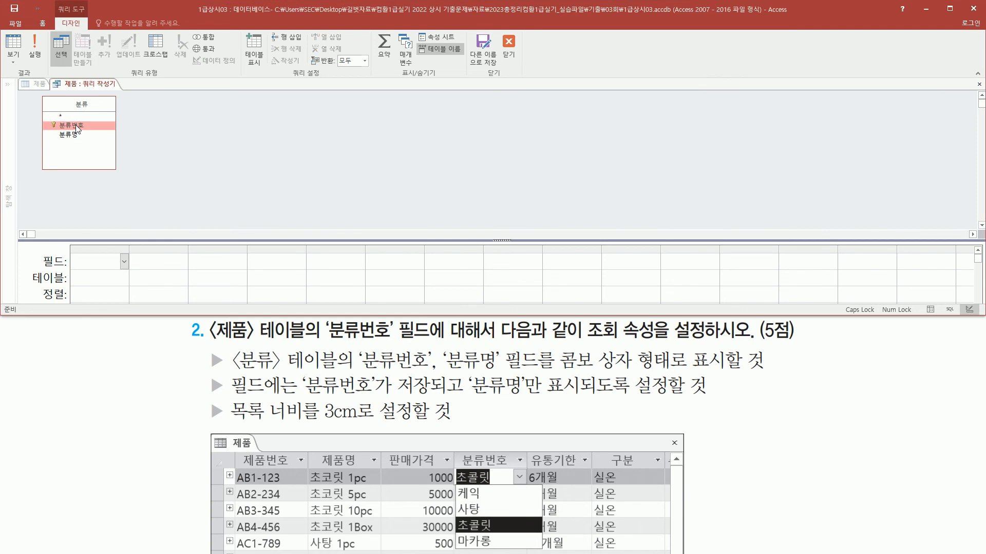
double_click(76, 127)
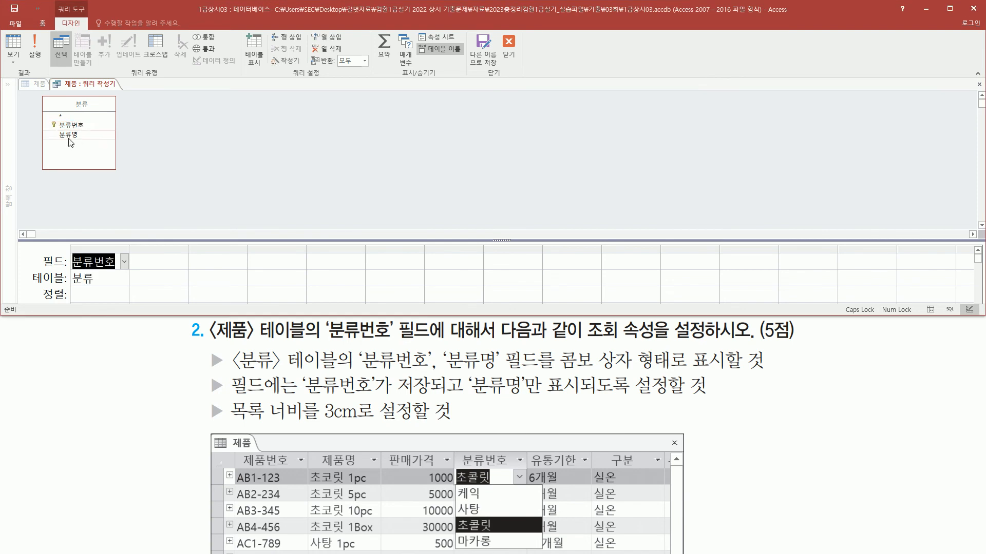
double_click(74, 135)
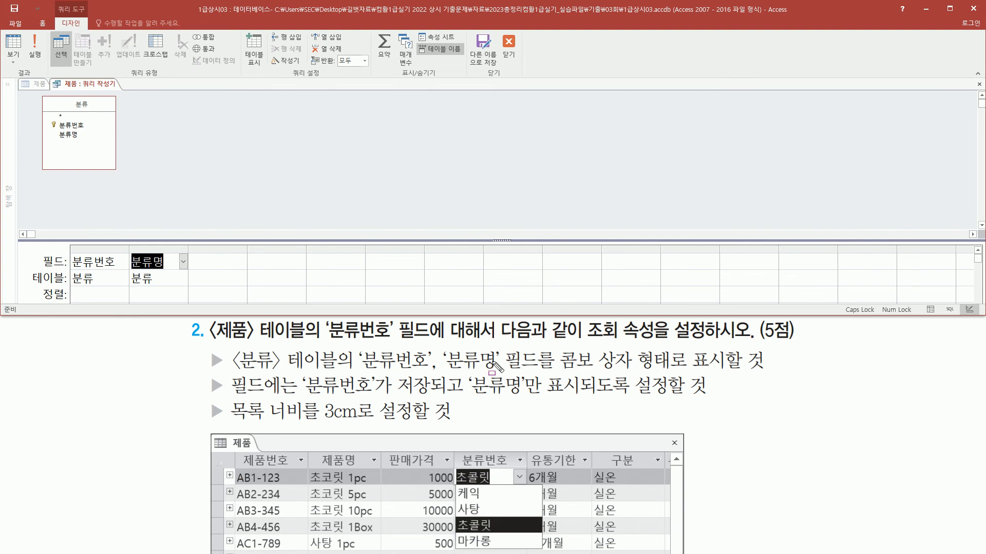
Close the query builder and save the SQL statement as the 분류번호 field's 행 원본
mouse_move(360, 347)
mouse_down()
mouse_move(498, 371)
mouse_move(765, 366)
mouse_up()
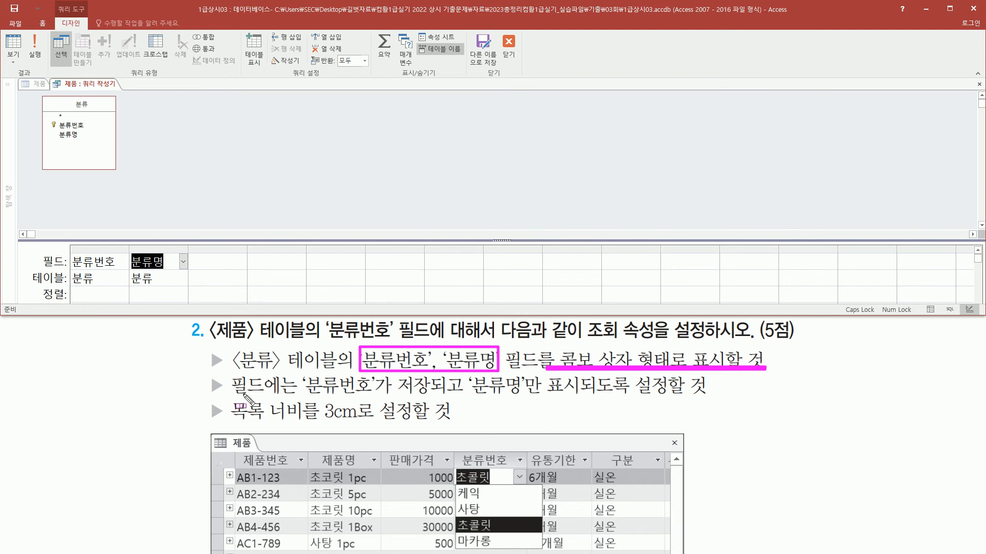
drag(228, 396, 462, 399)
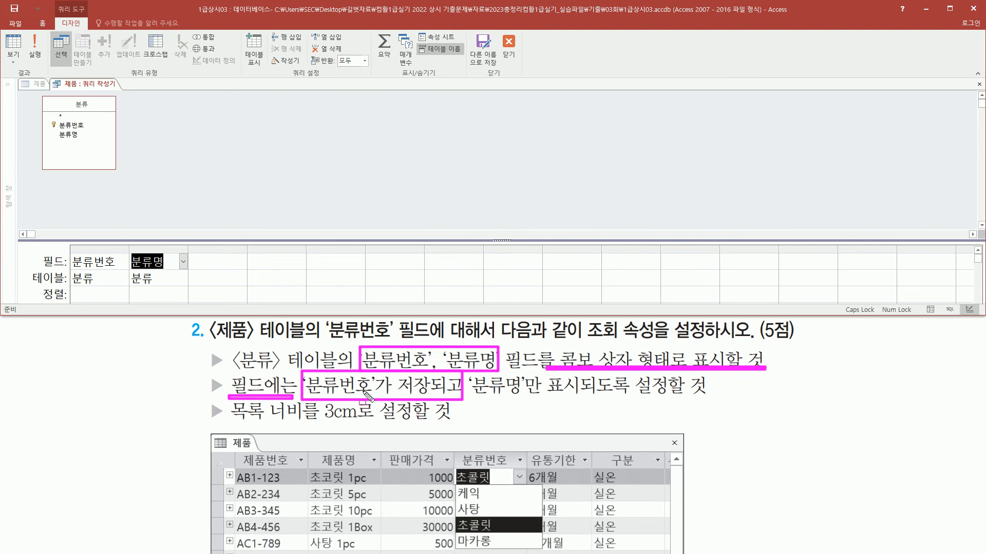
key(Escape)
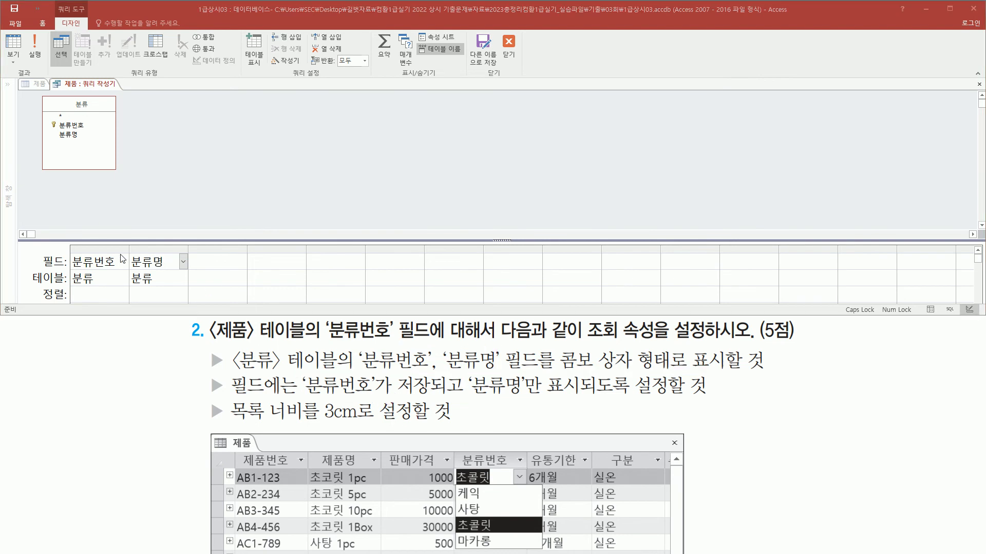
drag(68, 254, 121, 289)
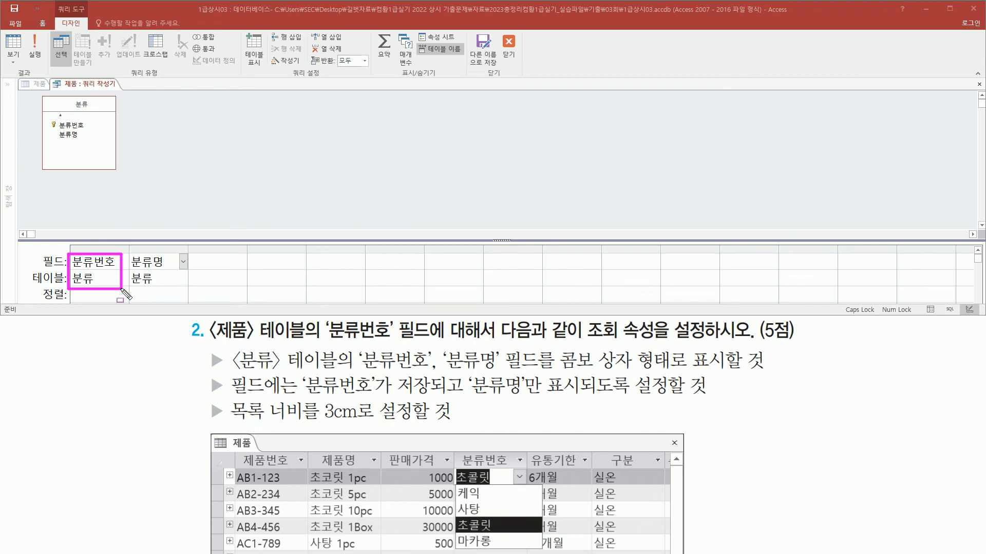
drag(130, 252, 185, 292)
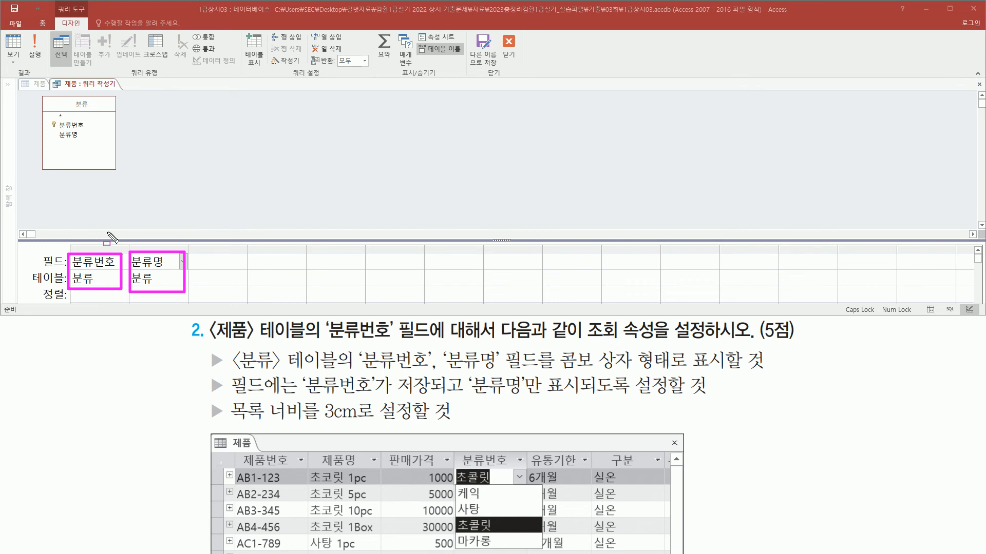
key(Escape)
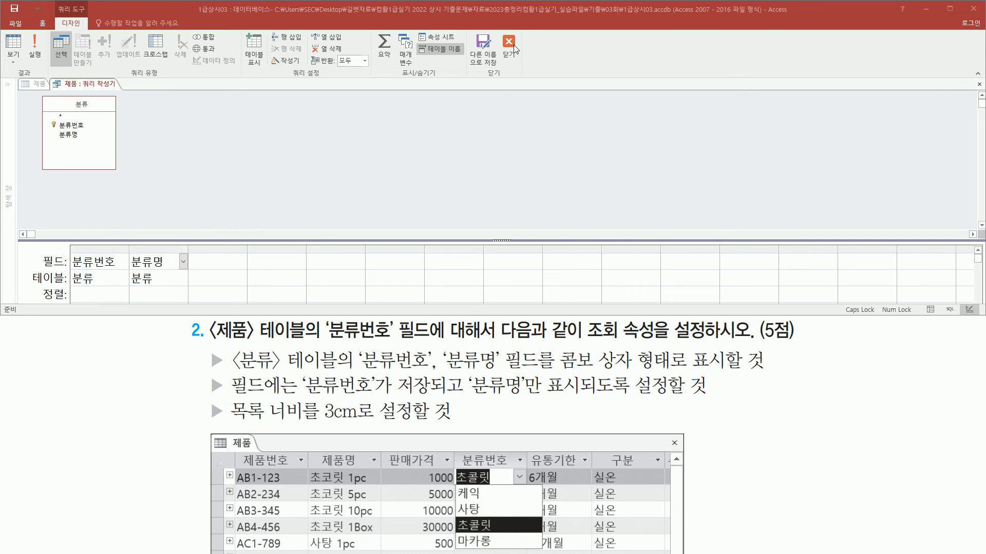
click(510, 45)
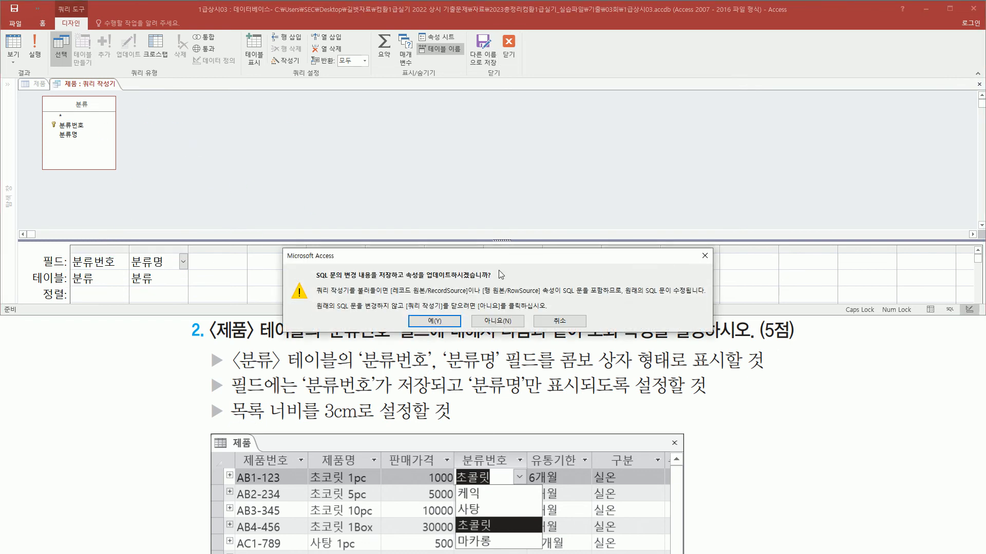
click(454, 322)
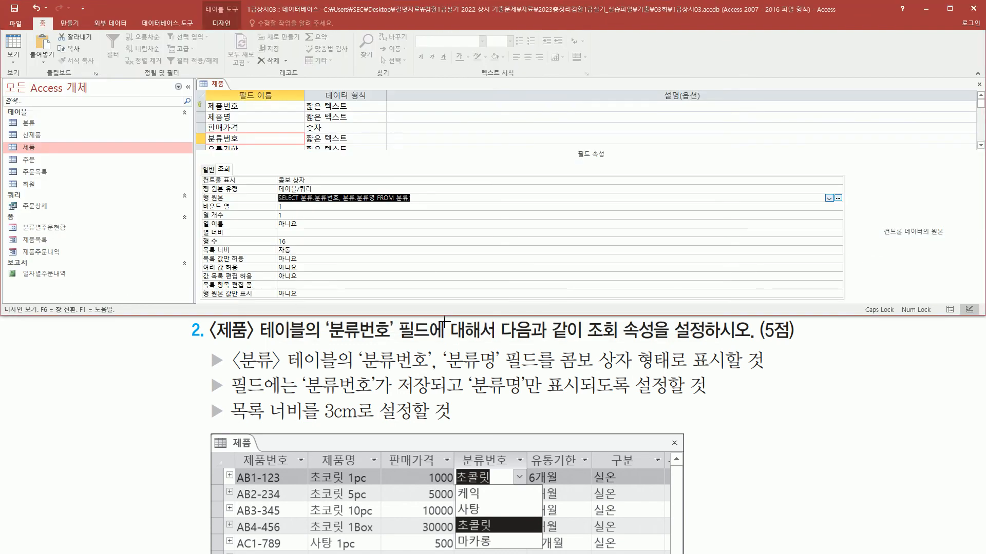
Set the 열 개수 lookup property of the 분류번호 field to 2
drag(271, 193, 430, 207)
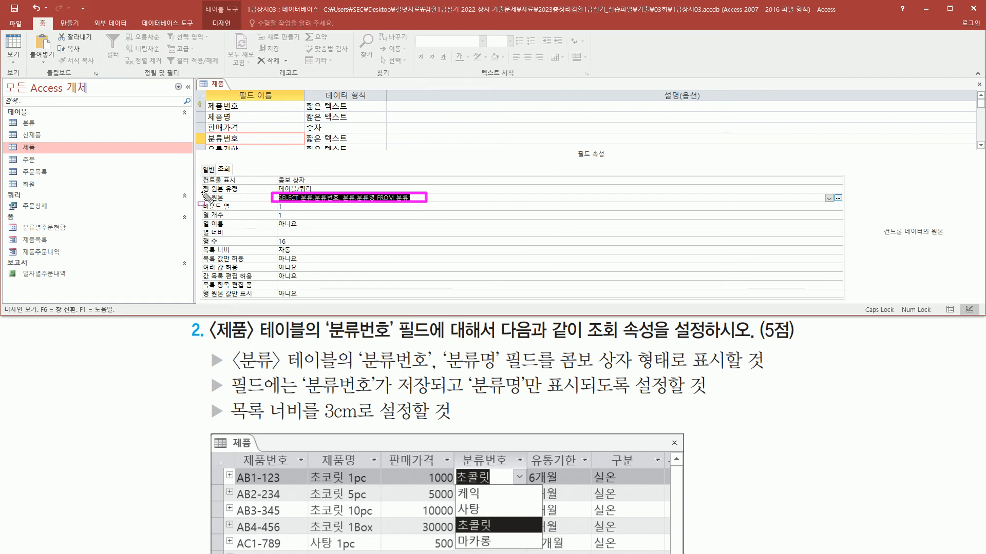
mouse_move(200, 201)
mouse_down()
mouse_move(215, 212)
mouse_move(314, 211)
mouse_up()
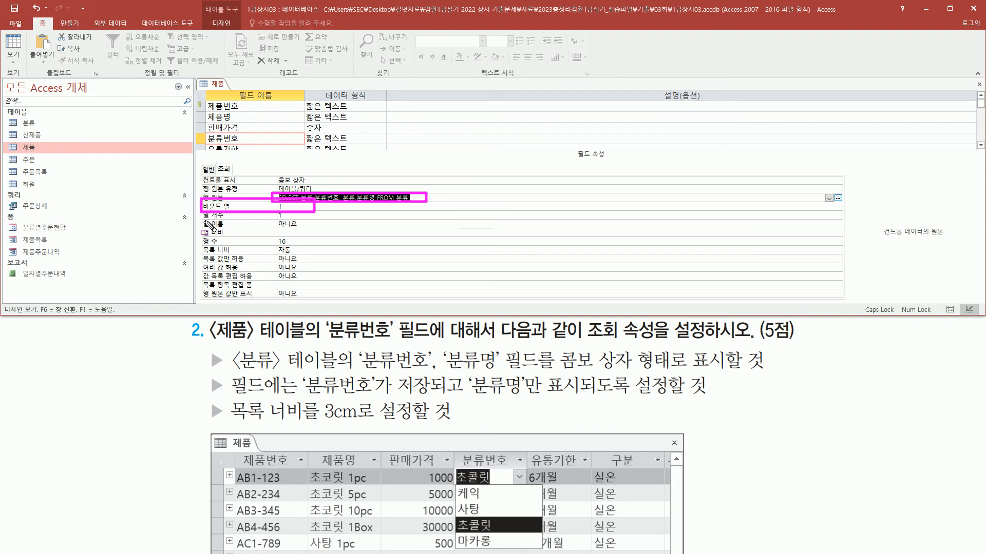
drag(204, 222, 281, 223)
click(298, 214)
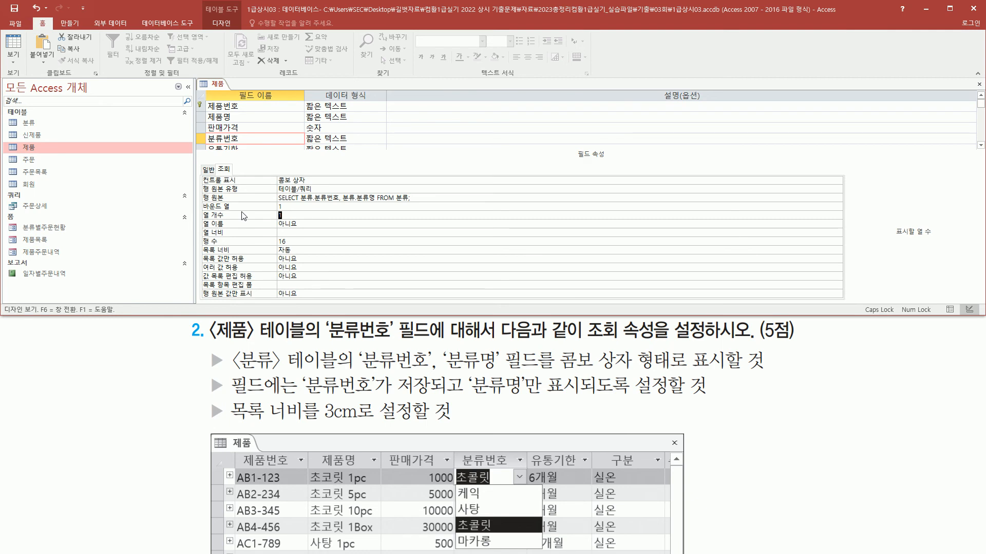
text(2)
Set the 목록 너비 lookup property of the 분류번호 field to 3cm
drag(472, 398, 715, 398)
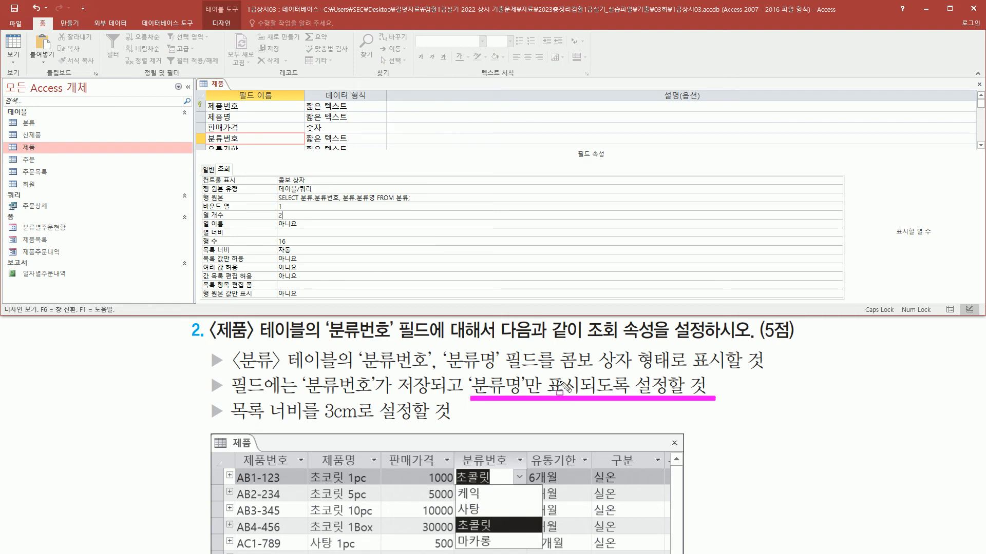
drag(232, 419, 435, 419)
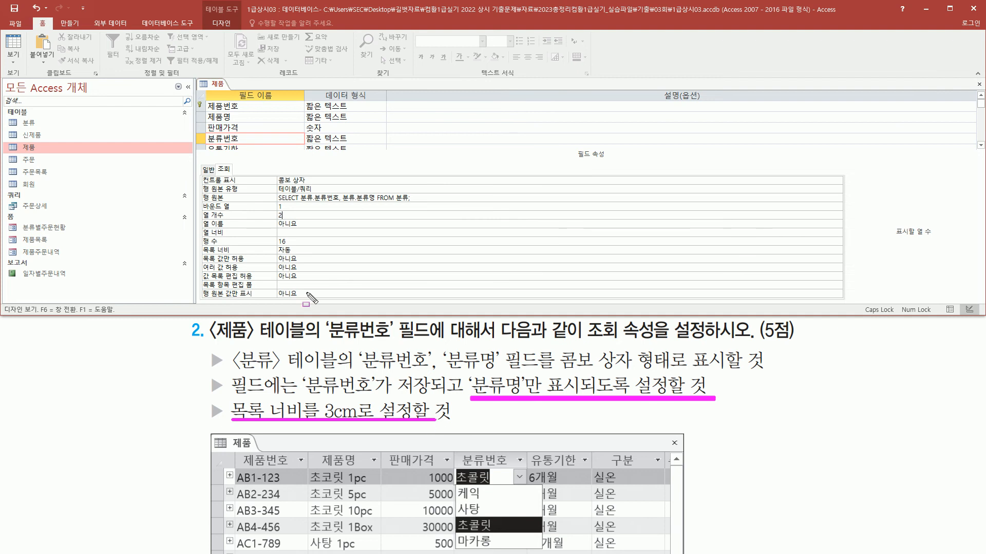
key(Escape)
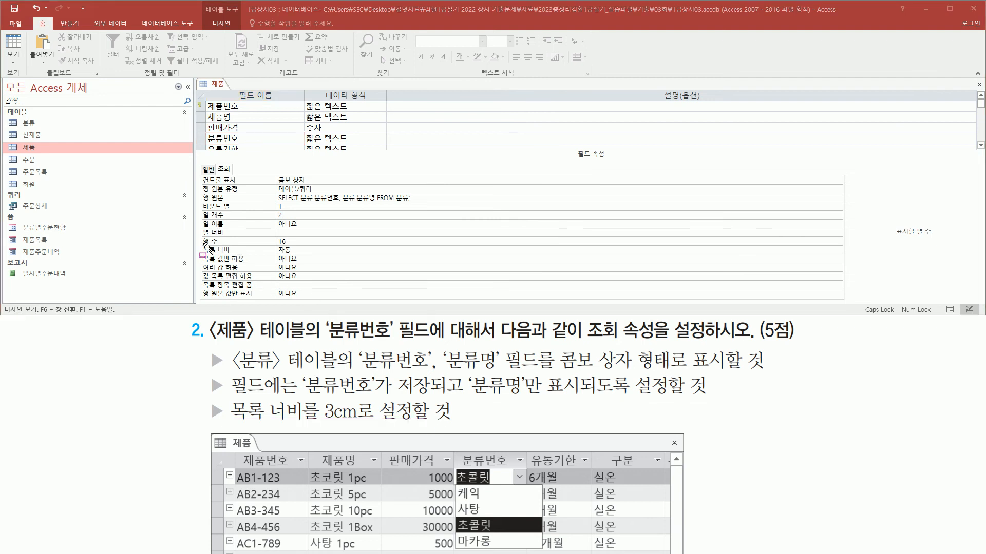
drag(197, 245, 324, 254)
key(Escape)
click(306, 251)
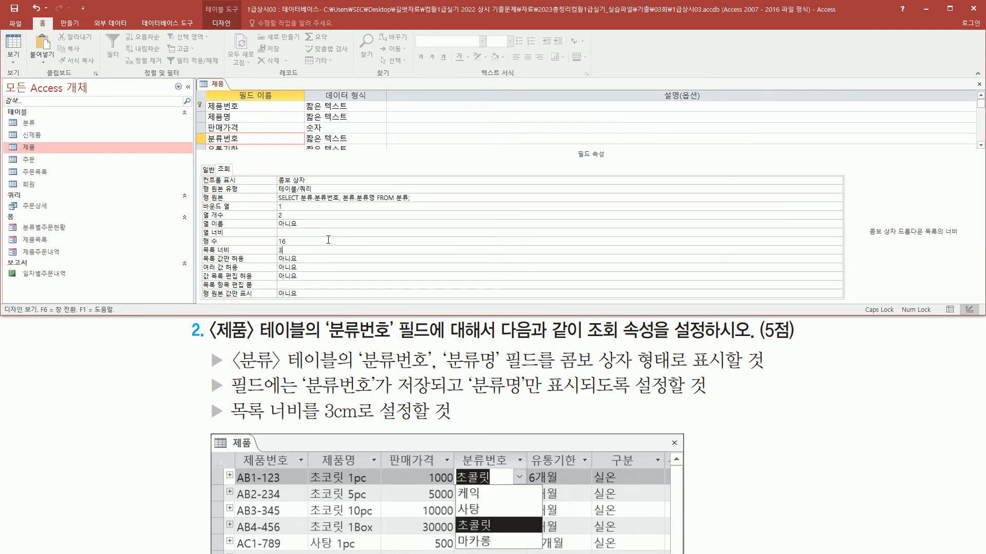
key(Return)
Set the 분류번호 field's 열 너비 to 0cm;3cm so that the combo box shows only 분류명
key(Up)
click(297, 233)
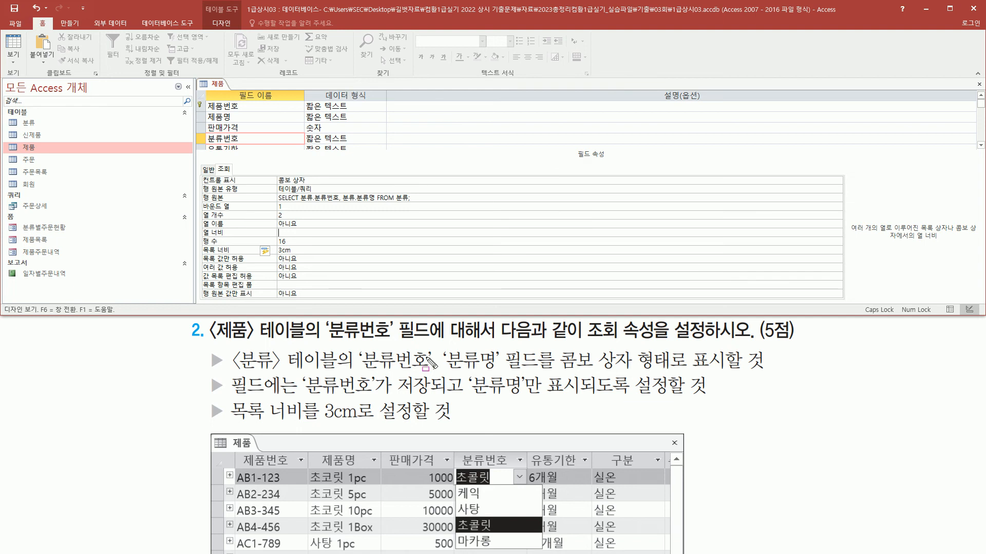
mouse_move(361, 348)
mouse_down()
mouse_move(379, 369)
mouse_move(498, 369)
mouse_up()
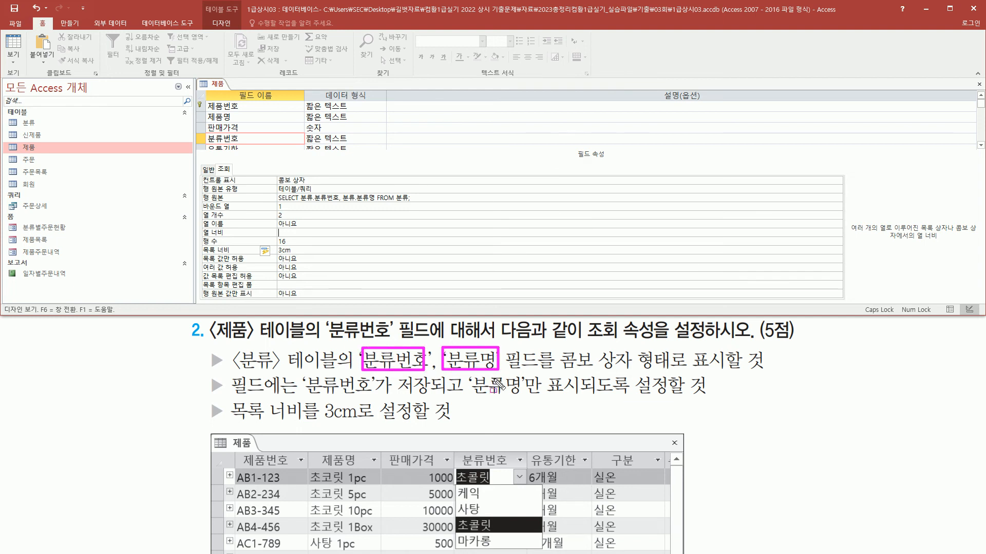
drag(475, 397, 578, 397)
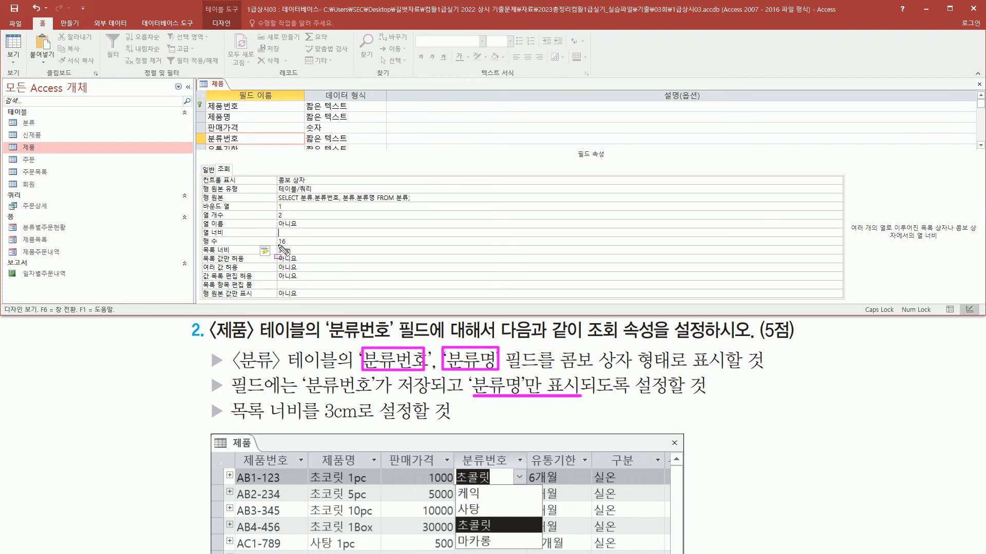
drag(277, 245, 303, 258)
drag(318, 423, 444, 419)
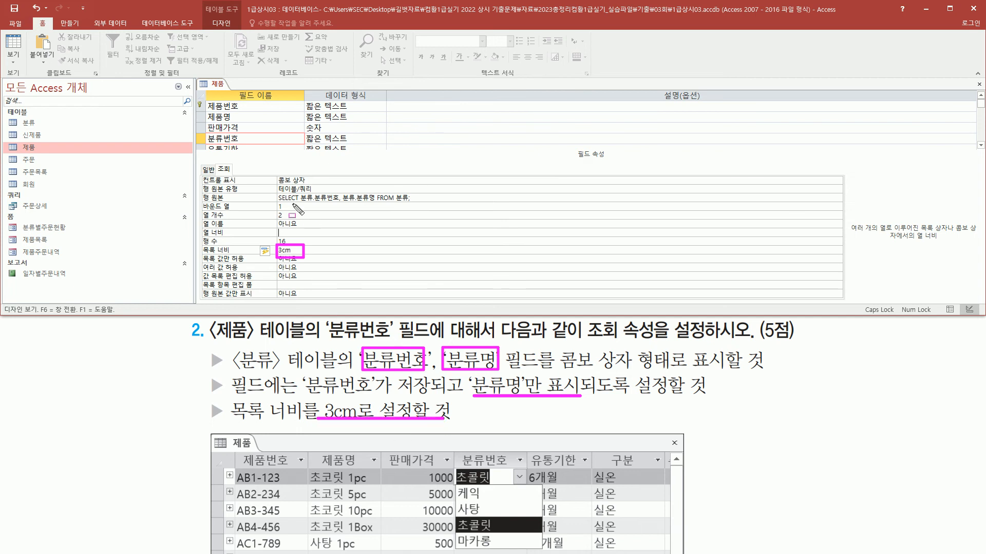
key(Escape)
click(288, 233)
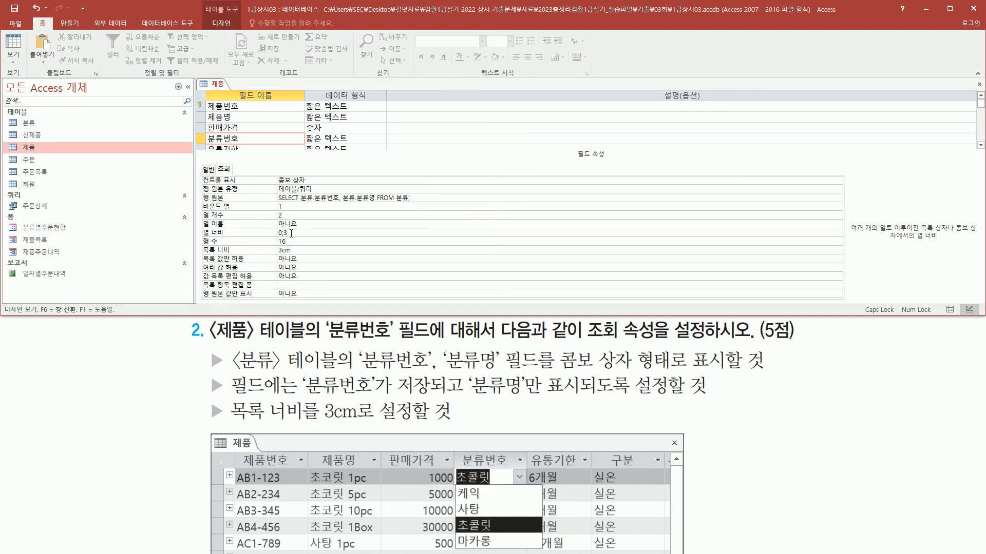
key(Return)
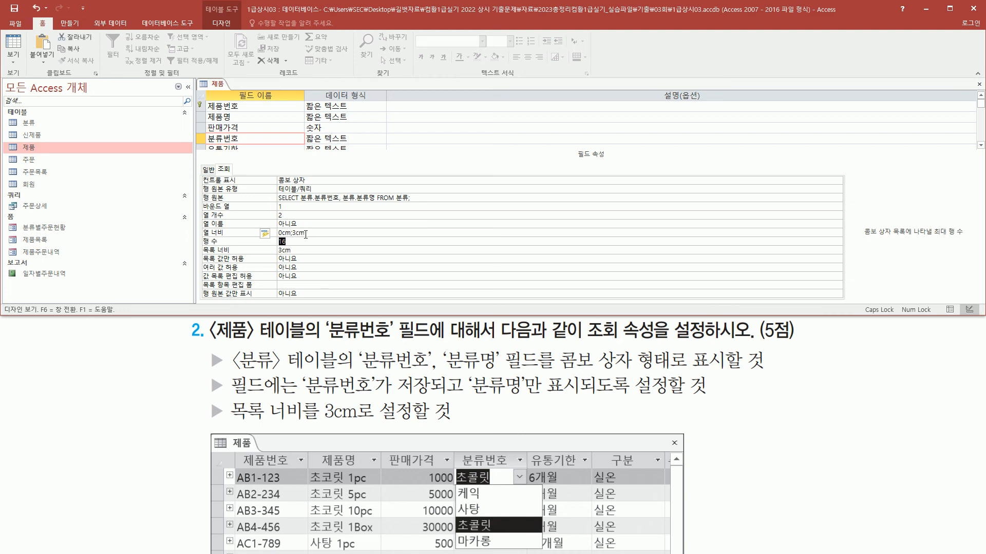
click(313, 233)
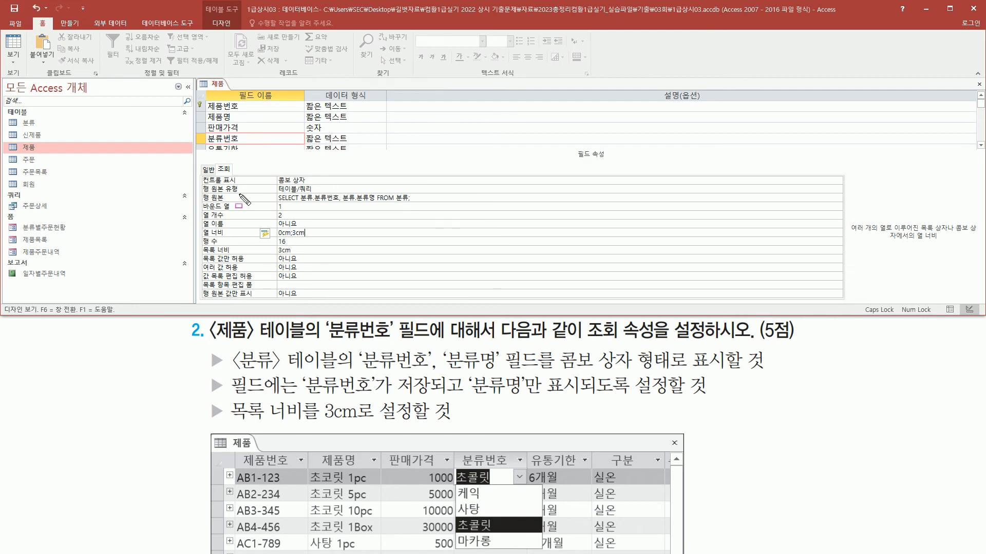
Close the 제품 table design and save its changes
mouse_move(203, 175)
mouse_down()
mouse_move(314, 206)
mouse_move(326, 194)
mouse_move(346, 224)
mouse_move(439, 224)
mouse_up()
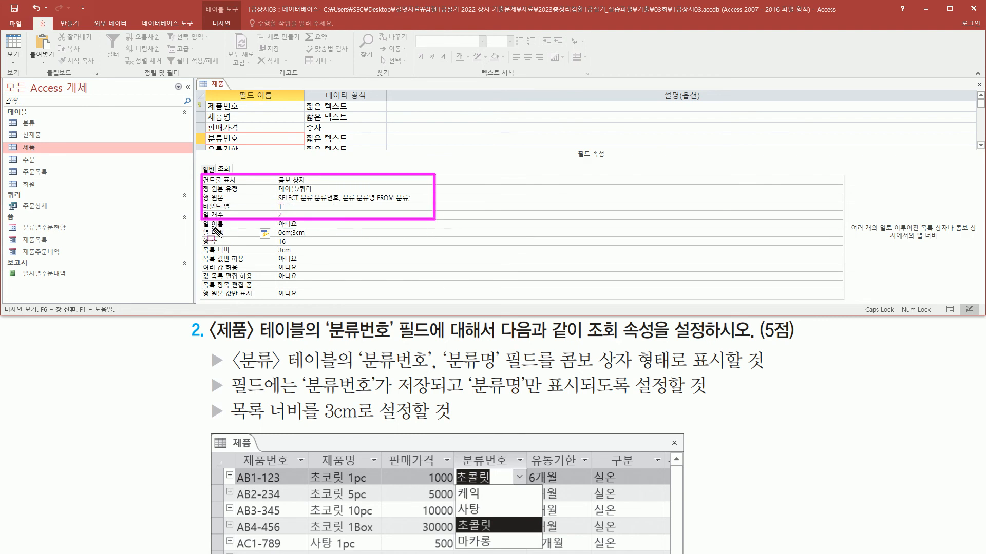
mouse_move(198, 224)
mouse_down()
mouse_move(222, 241)
mouse_move(329, 238)
mouse_up()
drag(202, 245, 325, 259)
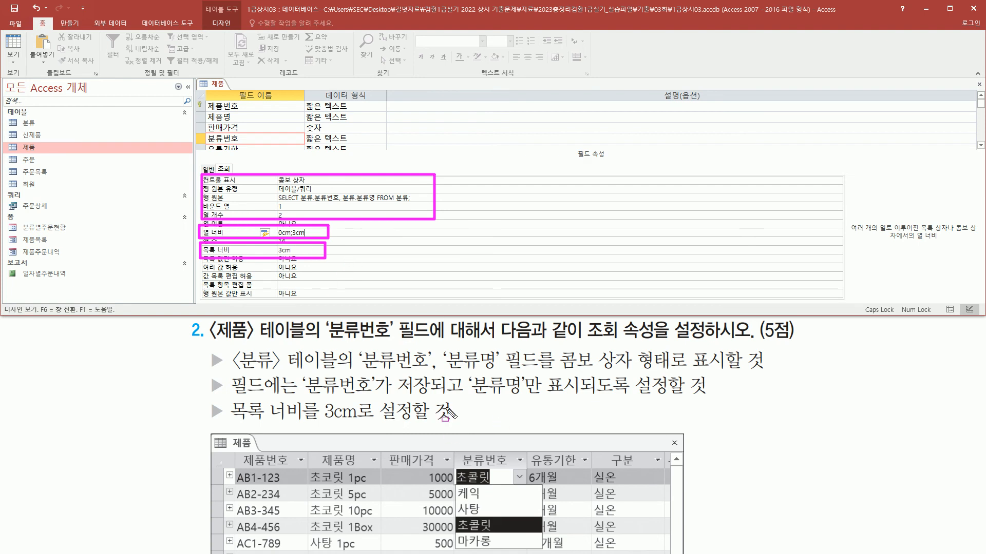
drag(357, 346, 501, 371)
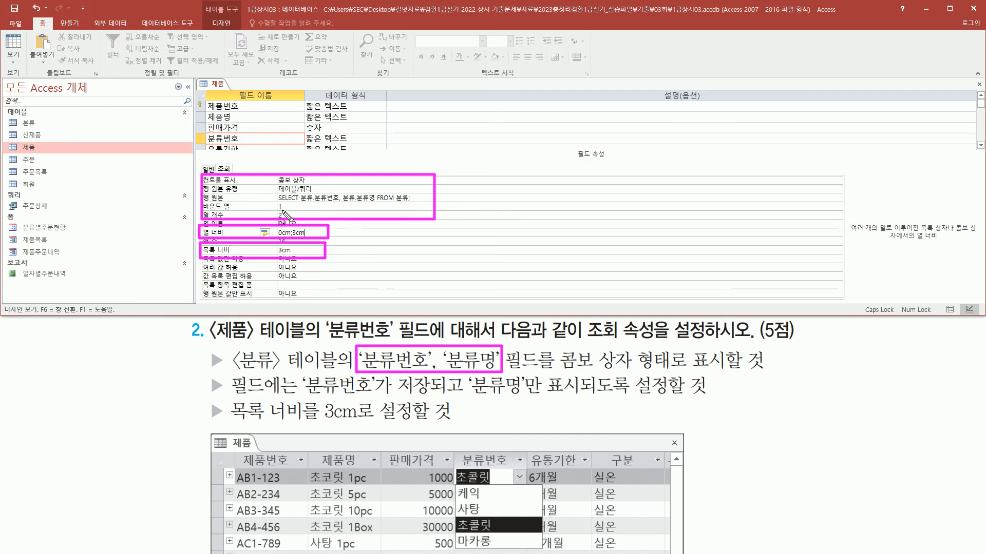
click(979, 84)
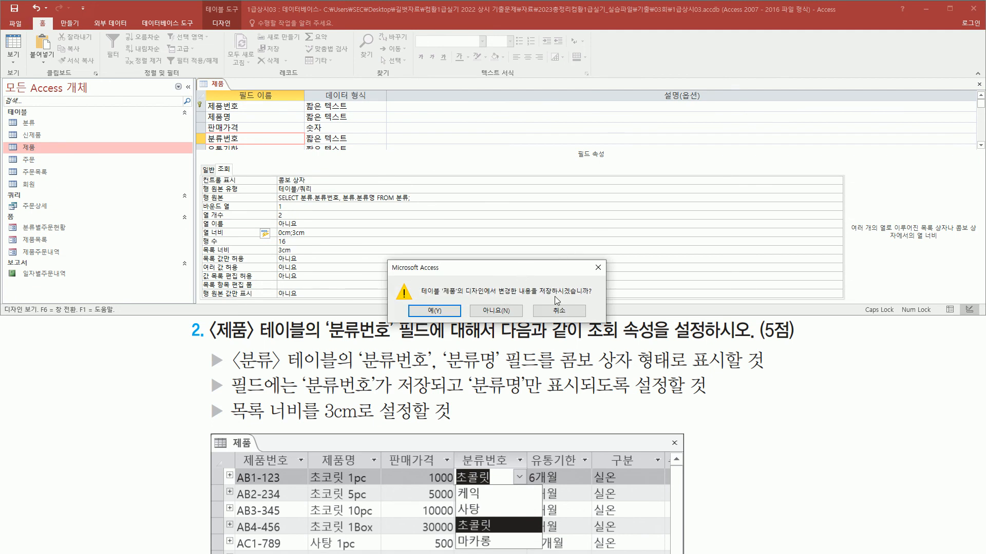
click(453, 311)
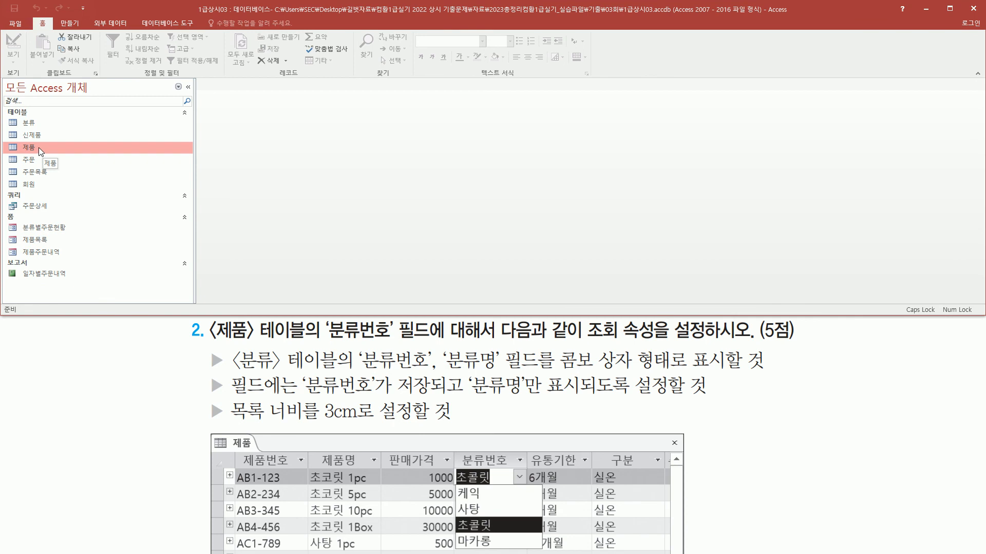
Open the 제품 table in datasheet view, check the 분류번호 combo box list in the first record, and close the table
double_click(39, 147)
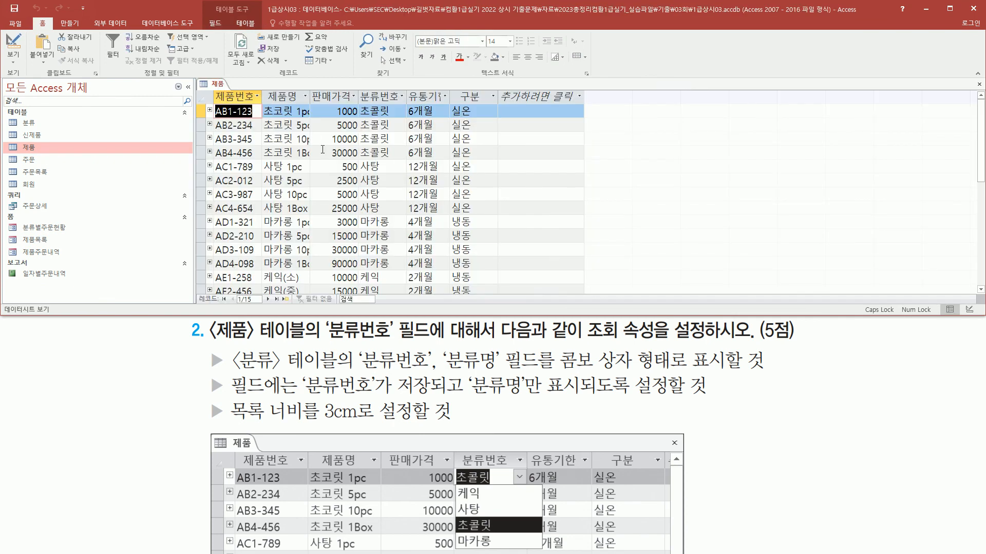
click(393, 112)
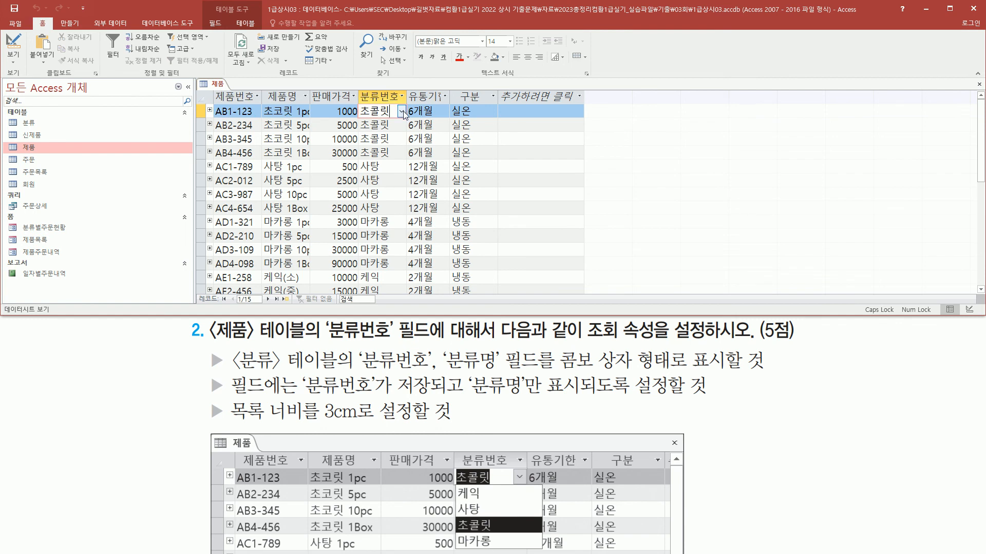
click(401, 112)
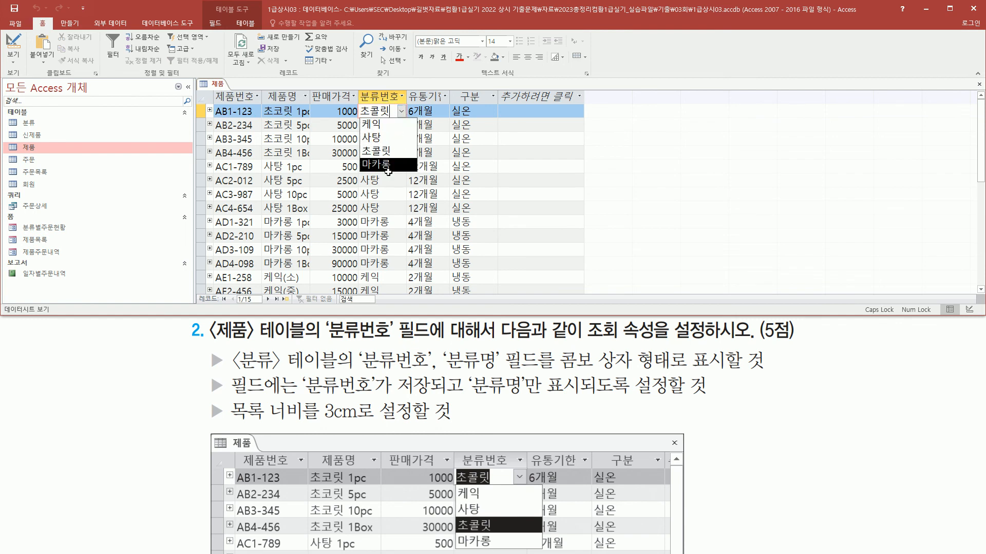
click(979, 84)
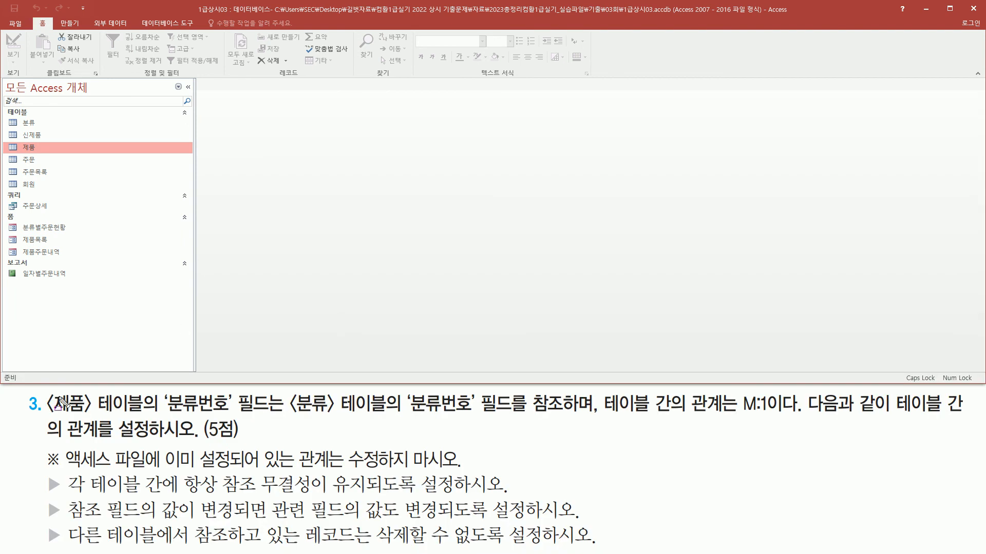
Open the relationships window of the database
mouse_move(44, 388)
mouse_down()
mouse_move(137, 420)
mouse_move(510, 417)
mouse_up()
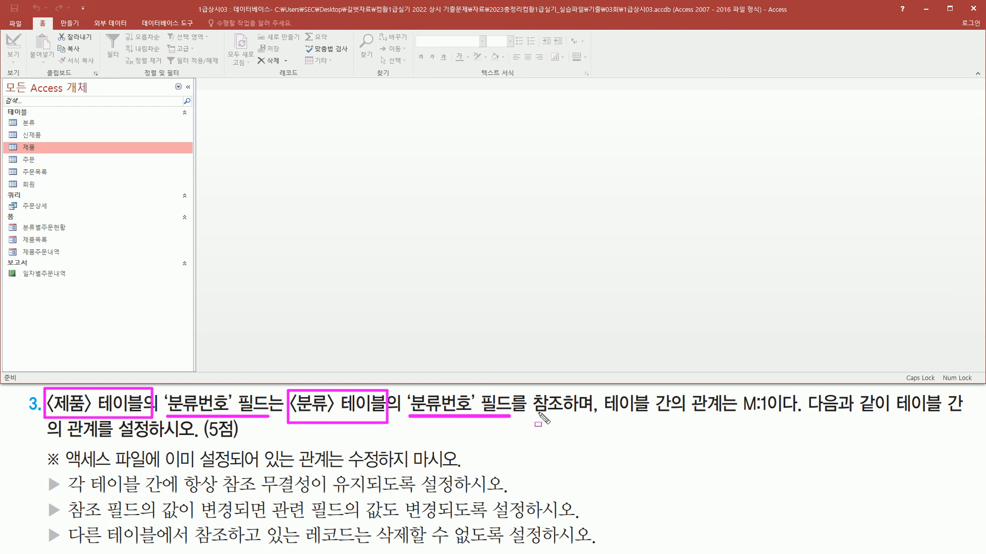
mouse_move(530, 389)
mouse_down()
mouse_move(574, 420)
mouse_move(794, 418)
mouse_up()
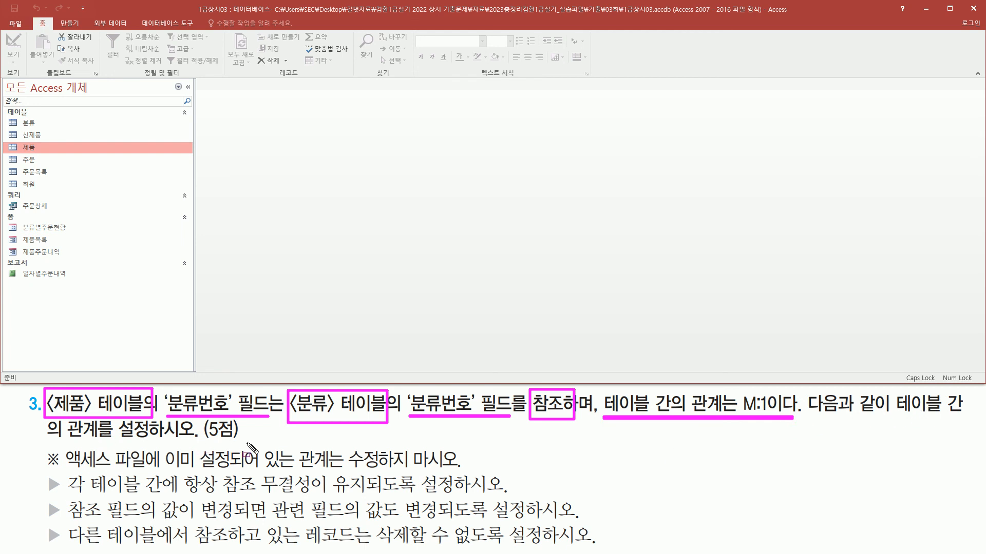
key(Escape)
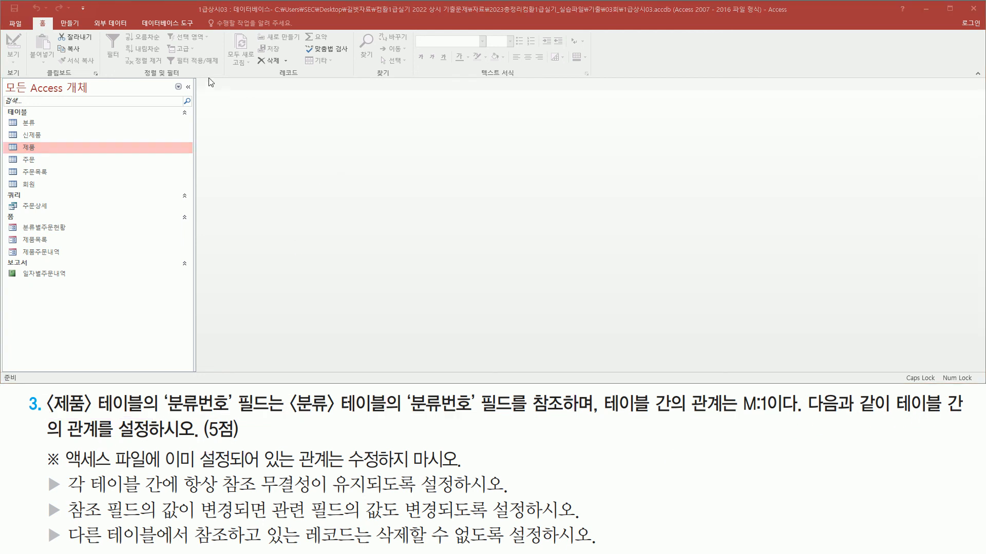
click(167, 23)
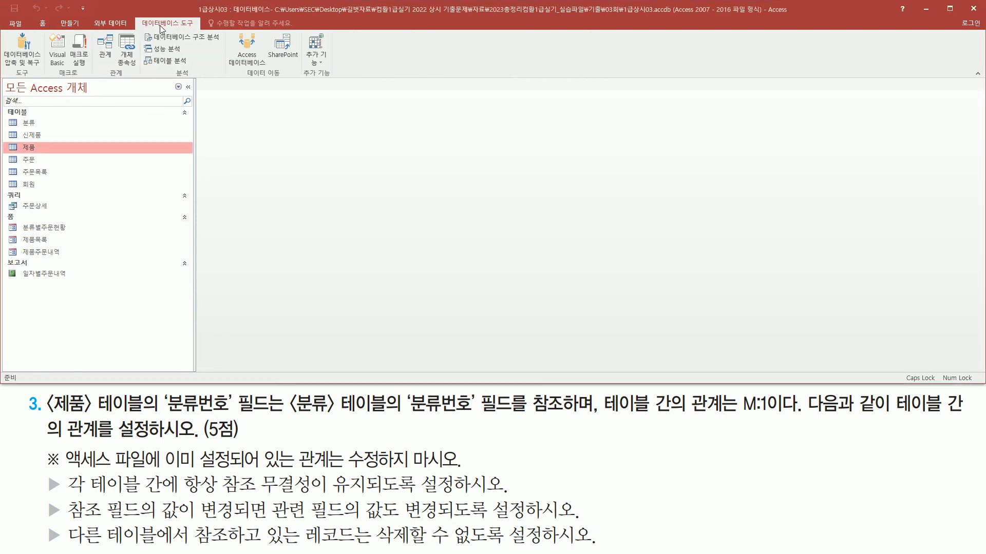
drag(91, 34, 112, 76)
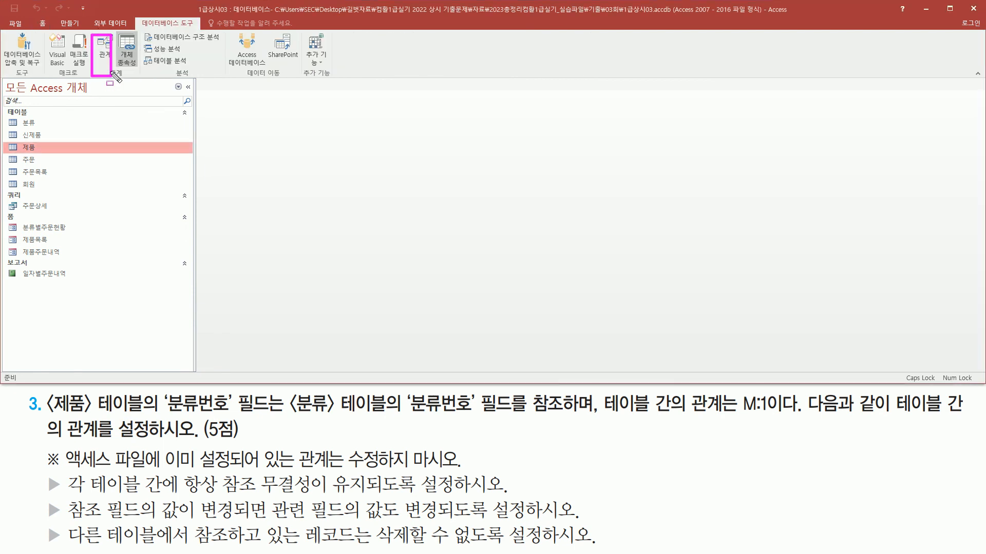
key(Escape)
click(105, 49)
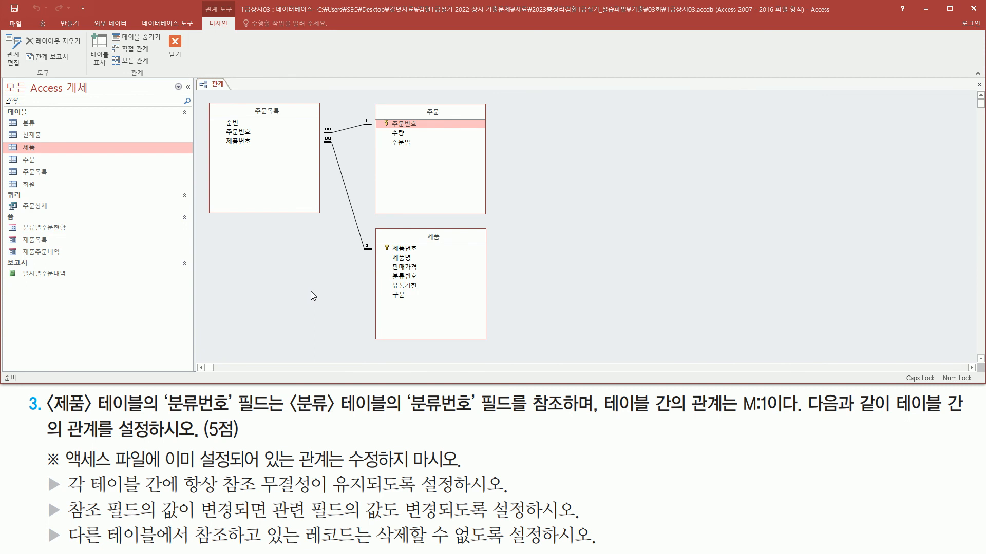
mouse_move(216, 103)
mouse_down()
mouse_move(232, 167)
mouse_move(315, 218)
mouse_up()
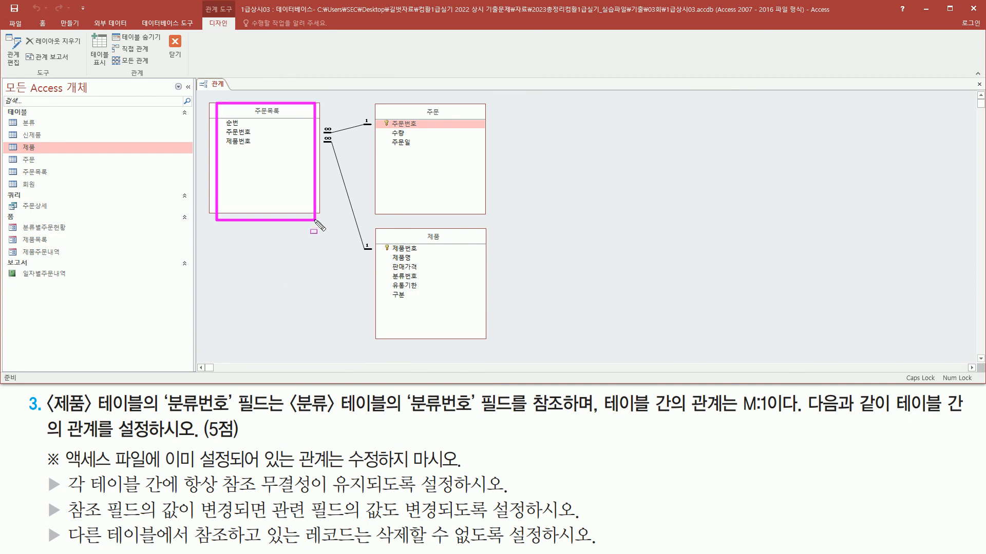
drag(384, 101, 480, 209)
mouse_move(386, 230)
mouse_down()
mouse_move(480, 347)
mouse_move(473, 340)
mouse_up()
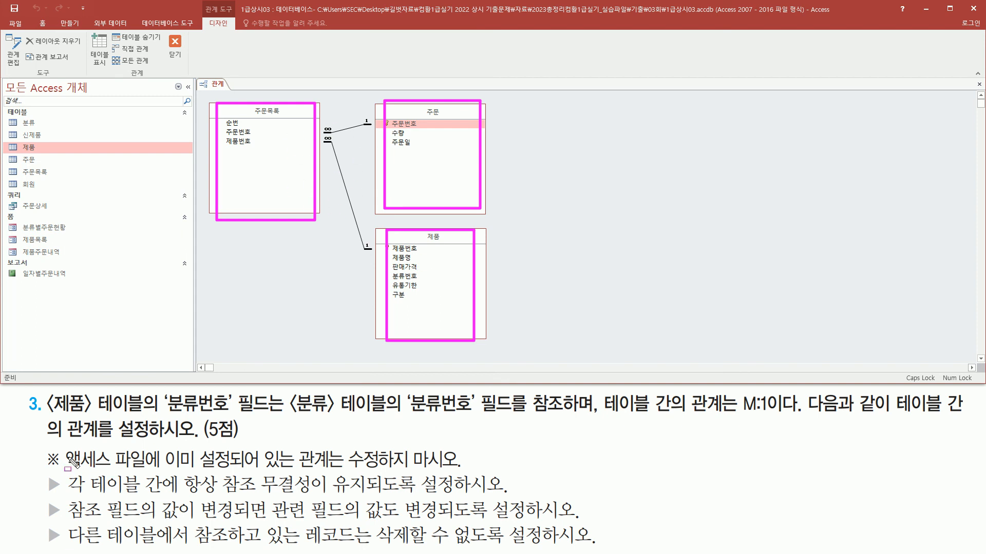
mouse_move(60, 446)
mouse_down()
mouse_move(117, 475)
mouse_move(472, 470)
mouse_up()
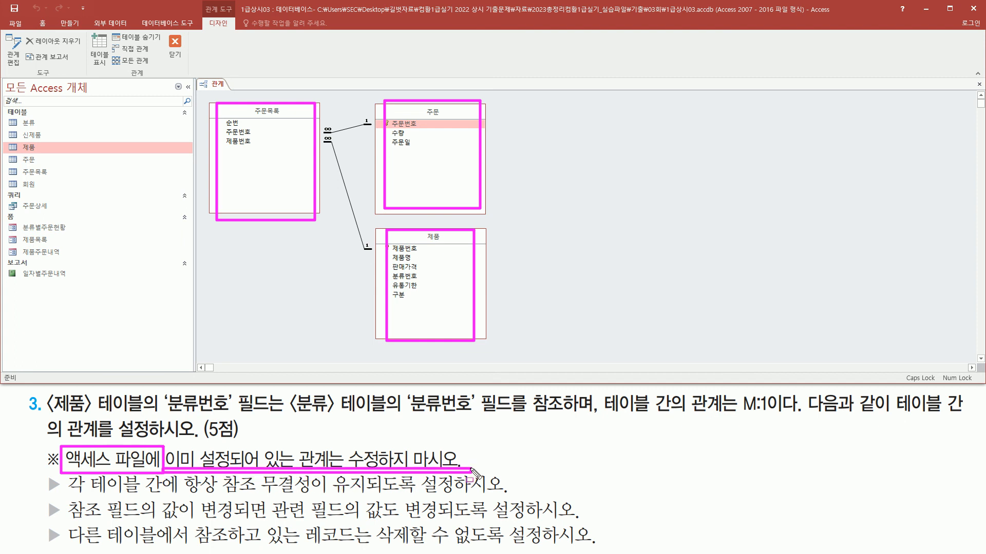
mouse_move(206, 96)
mouse_down()
mouse_move(273, 288)
mouse_move(492, 357)
mouse_up()
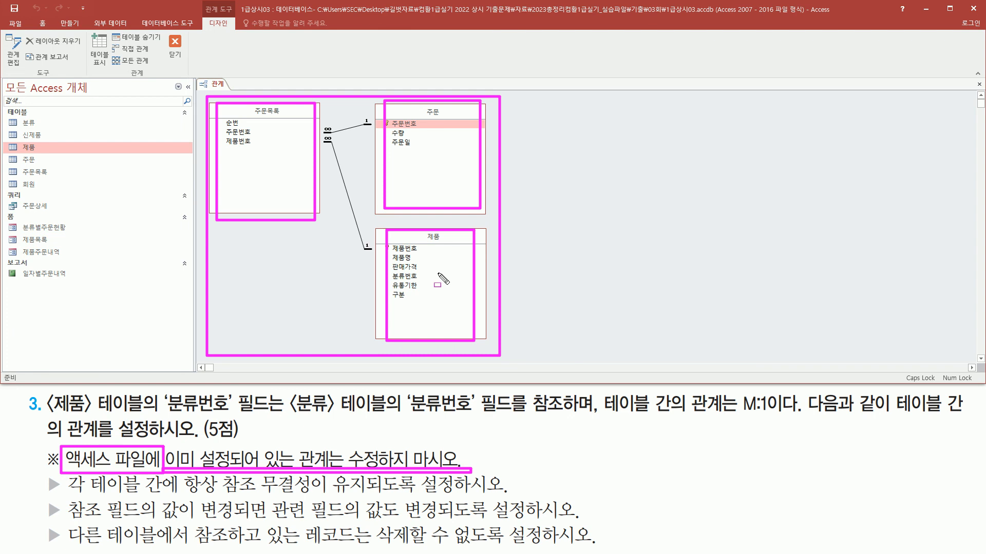
key(Escape)
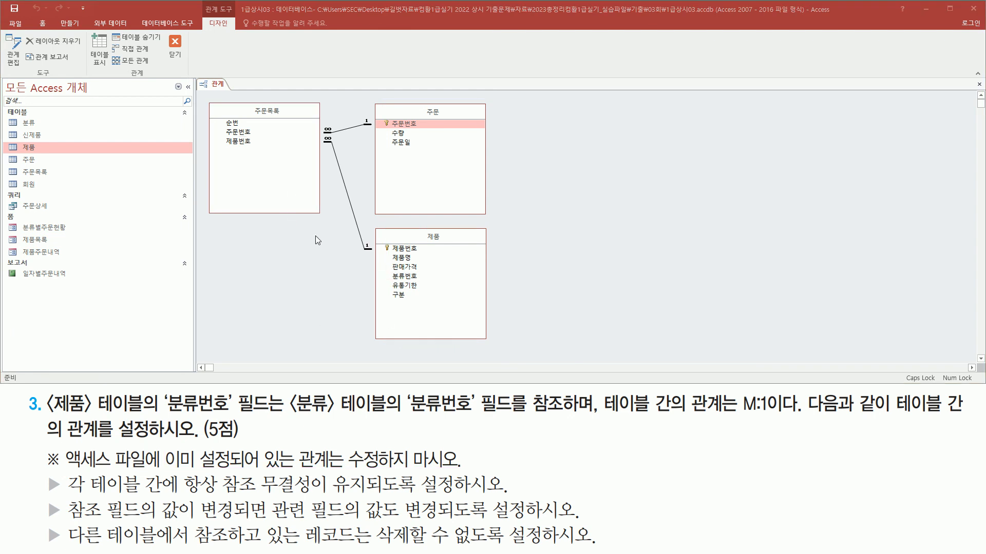
drag(43, 390, 147, 417)
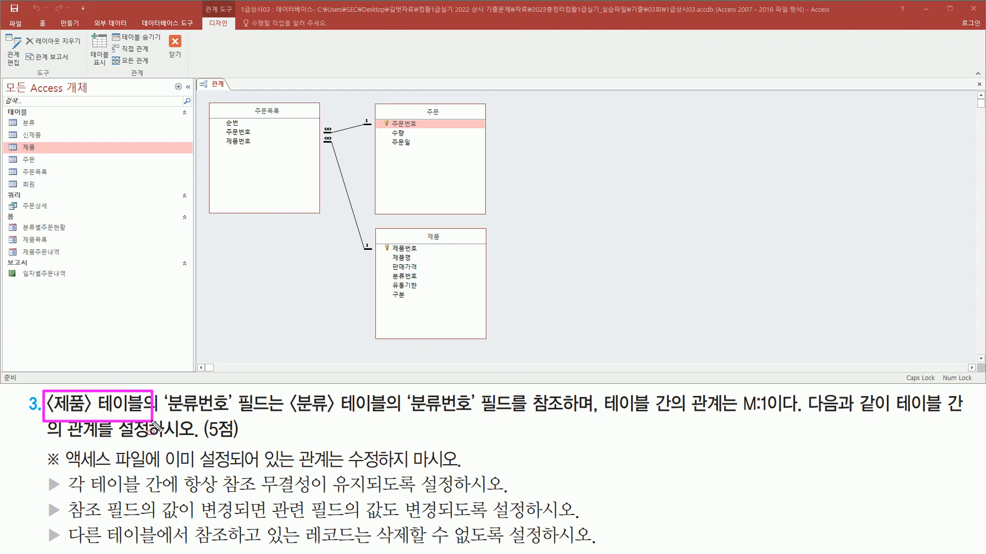
mouse_move(284, 389)
mouse_down()
mouse_move(330, 422)
mouse_move(393, 422)
mouse_up()
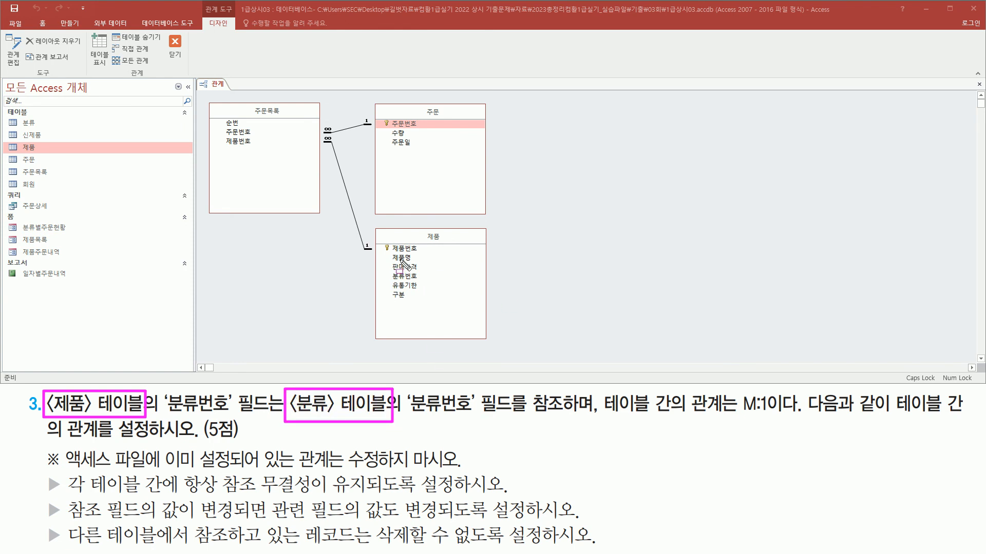
drag(379, 229, 484, 343)
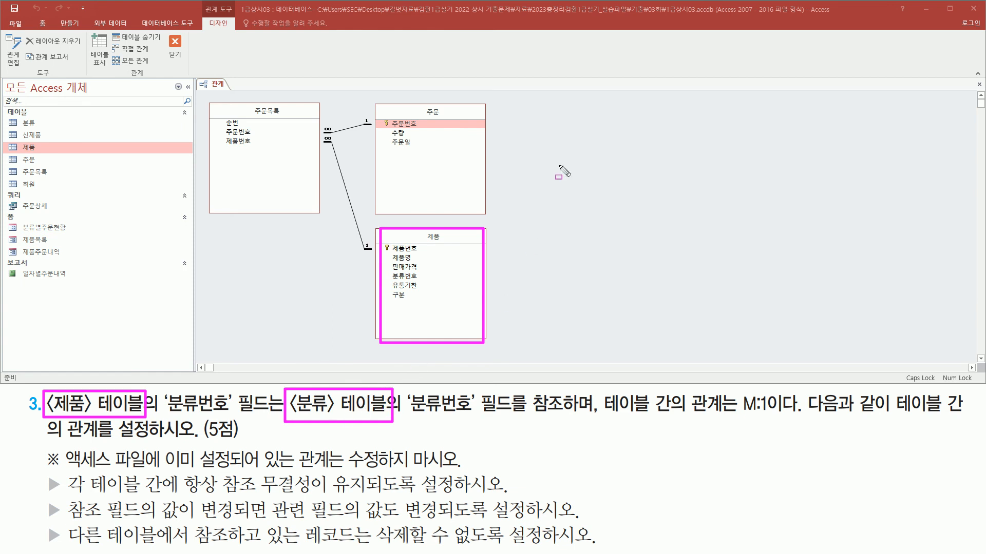
mouse_move(552, 128)
mouse_down()
mouse_move(834, 319)
mouse_move(836, 339)
mouse_up()
key(Escape)
Add the 분류 table to the relationships window and place it beside the 제품 table
right_click(554, 128)
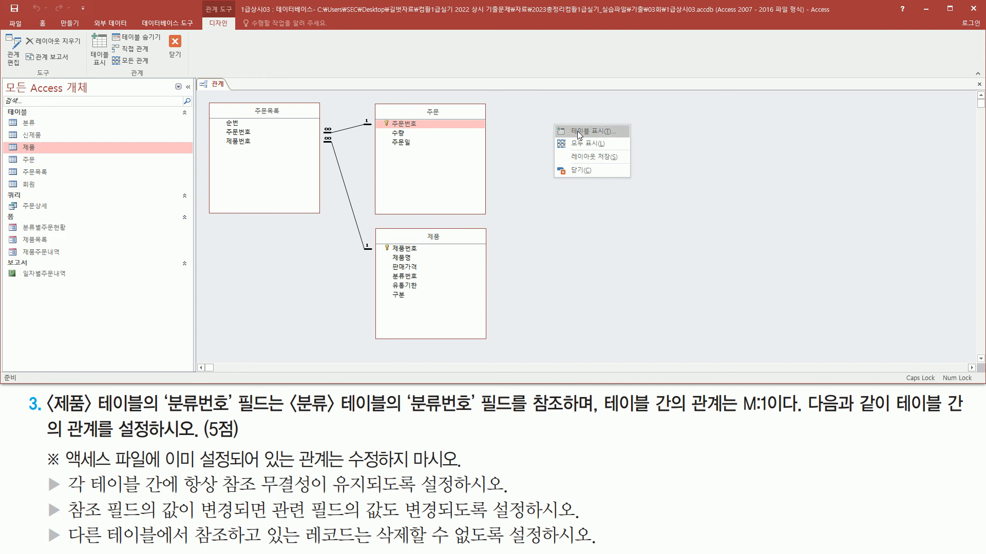
click(577, 131)
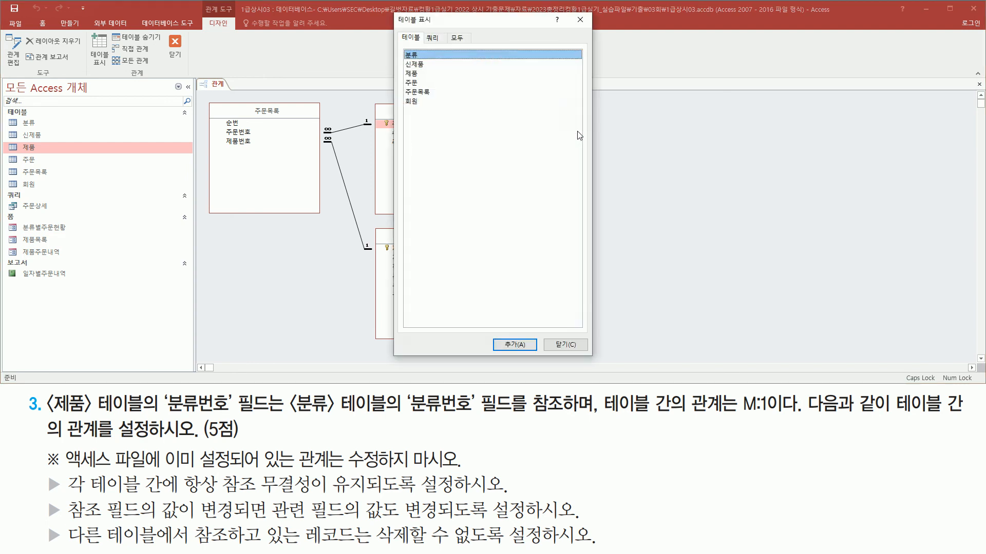
click(425, 55)
drag(432, 21, 665, 38)
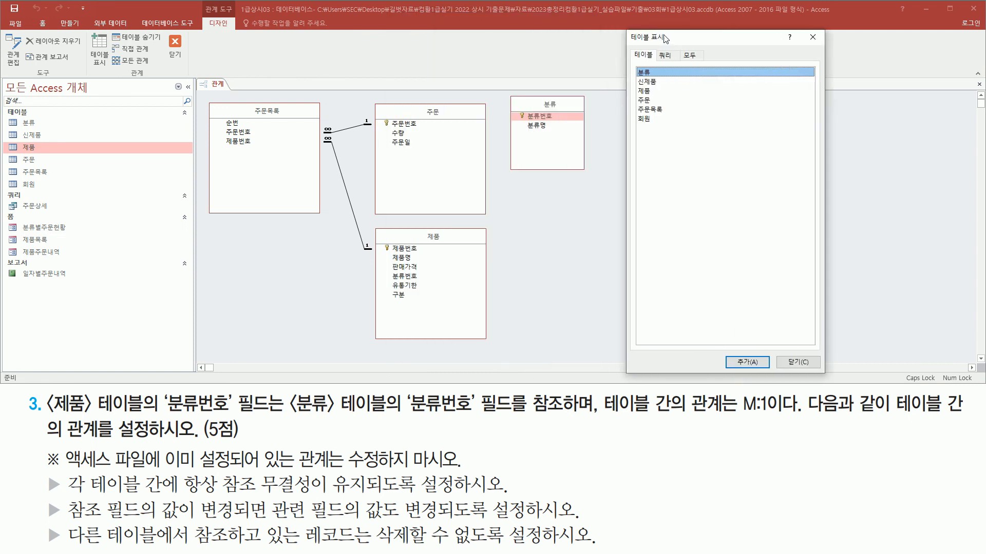
click(812, 37)
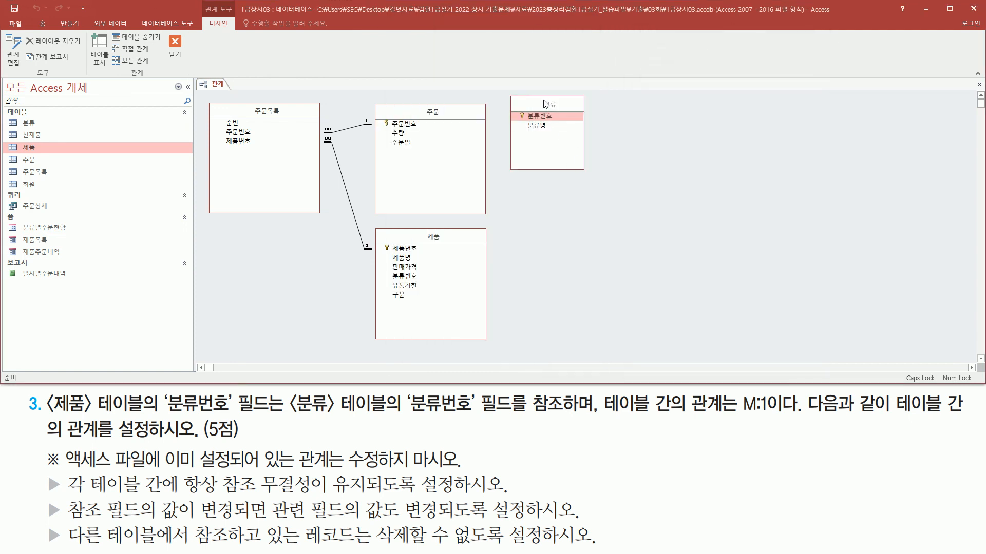
drag(545, 104, 564, 236)
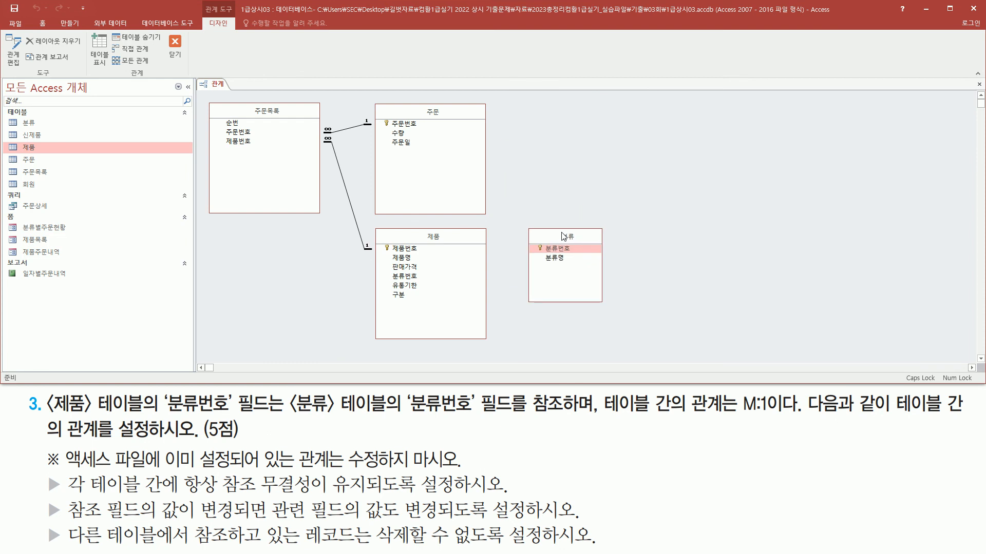
mouse_move(375, 220)
mouse_down()
mouse_move(615, 353)
mouse_move(612, 345)
mouse_up()
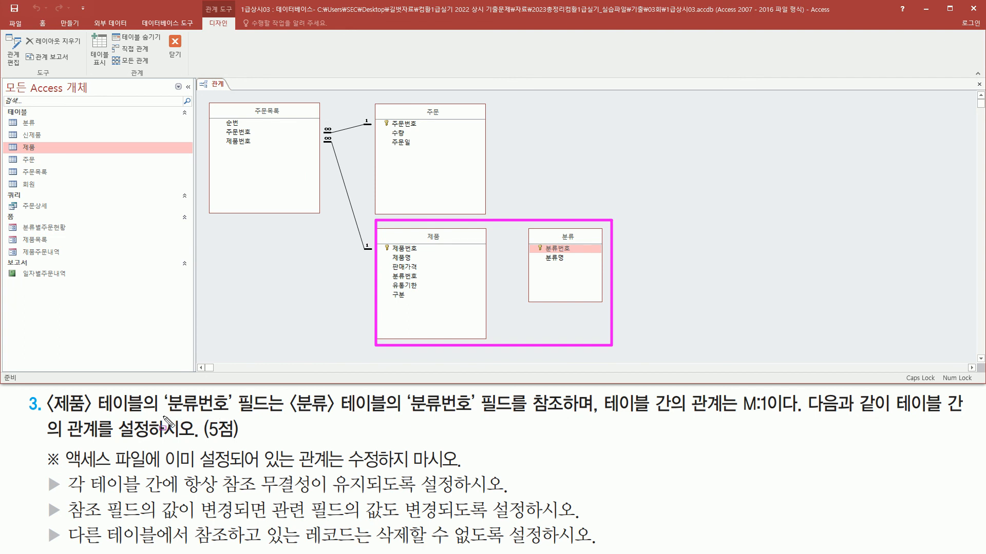
drag(161, 415, 265, 416)
drag(398, 415, 522, 417)
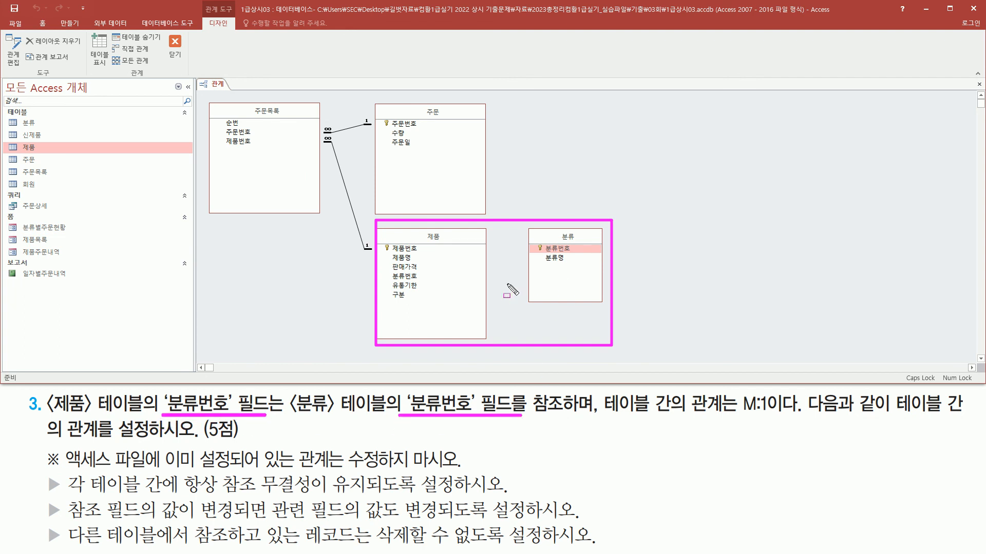
key(Escape)
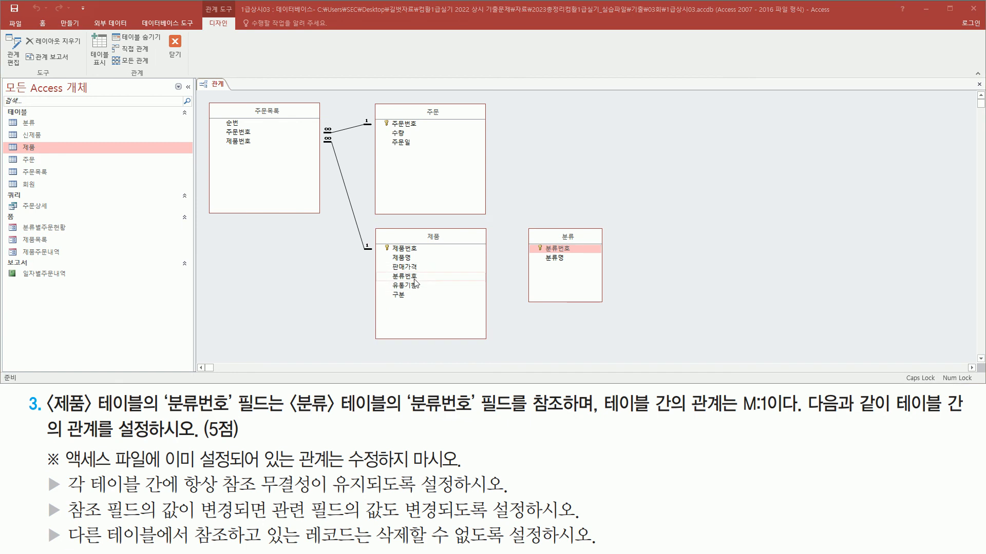
Start a relationship from the 제품 table's 분류번호 field to the 분류 table's 분류번호 field
click(401, 277)
drag(406, 280, 565, 250)
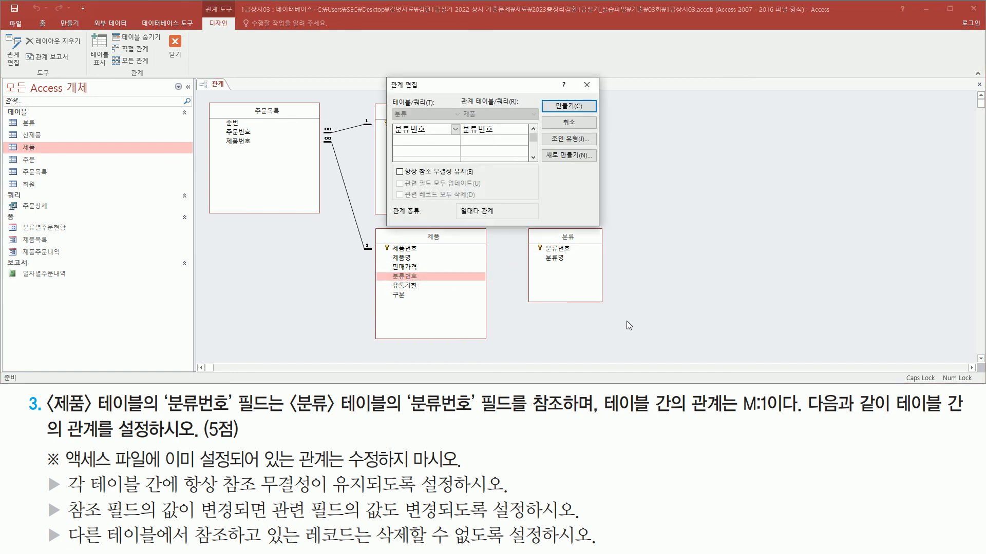
mouse_move(383, 76)
mouse_down()
mouse_move(393, 110)
mouse_move(604, 229)
mouse_up()
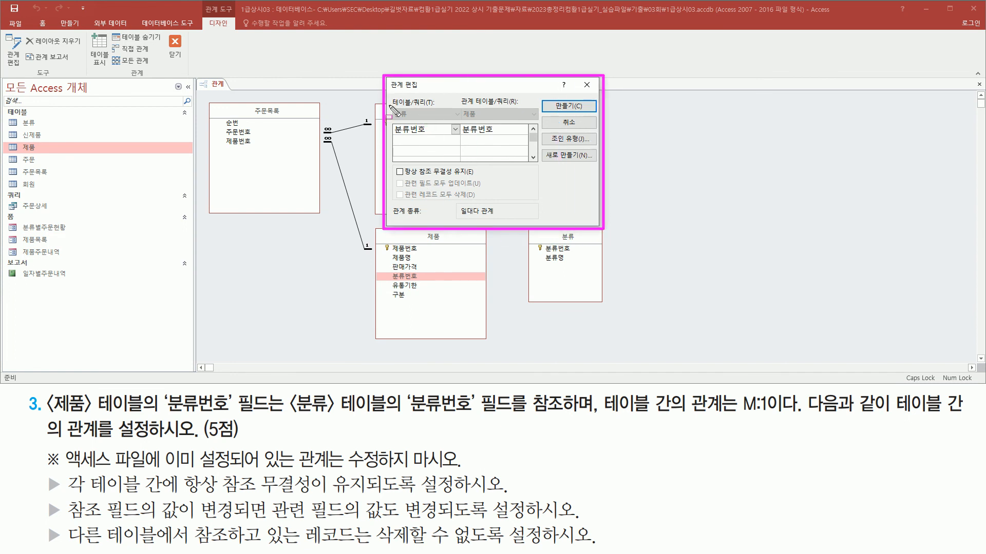
mouse_move(393, 110)
mouse_down()
mouse_move(430, 124)
mouse_move(435, 138)
mouse_up()
mouse_move(461, 103)
mouse_down()
mouse_move(497, 125)
mouse_move(502, 143)
mouse_up()
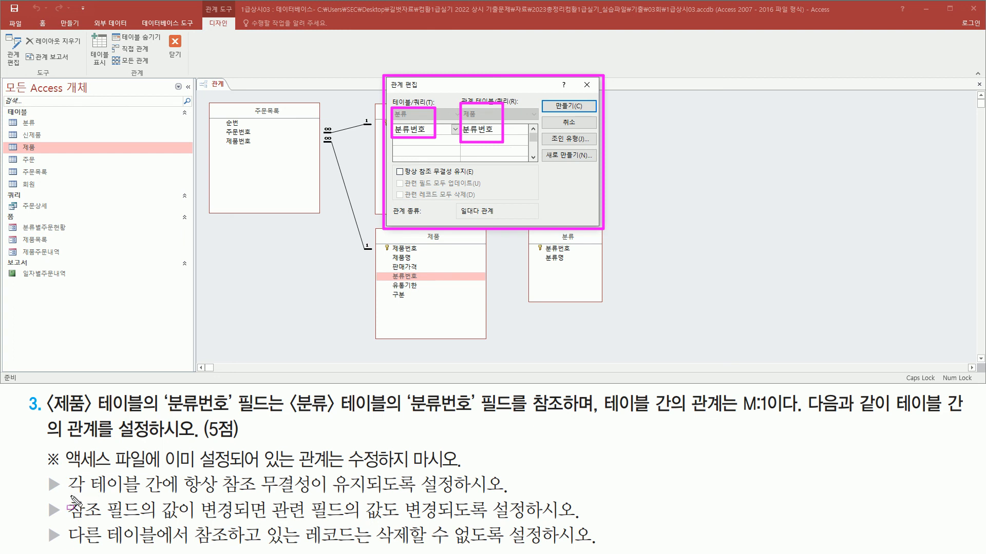
drag(70, 495, 437, 494)
drag(393, 164, 477, 179)
key(Escape)
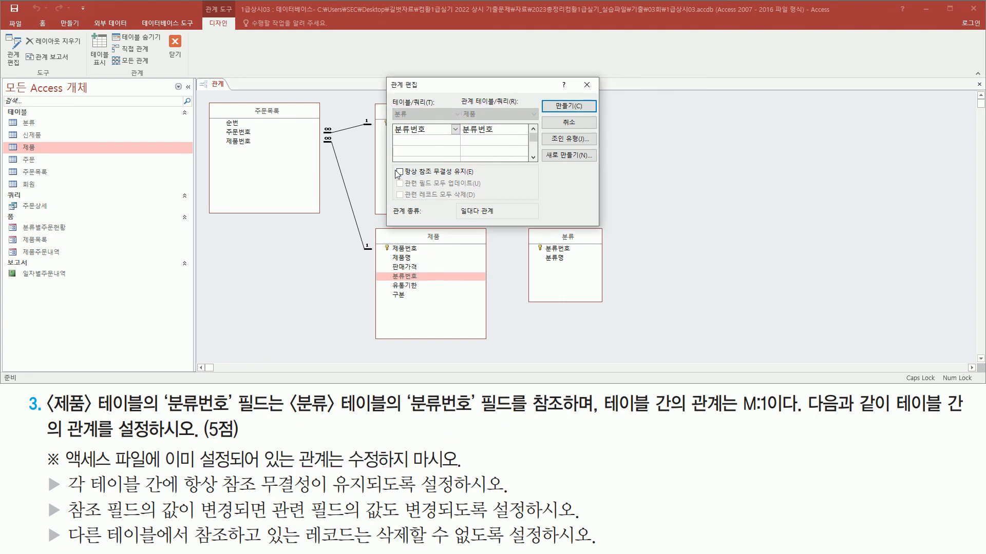
Enable 항상 참조 무결성 유지 and 관련 필드 모두 업데이트 for the relationship between 분류 and 제품
click(400, 173)
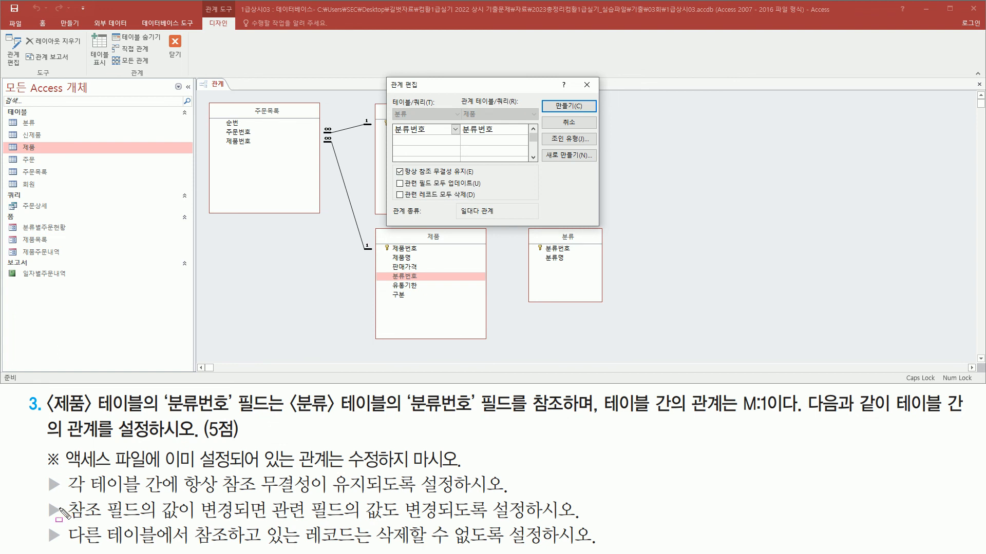
drag(62, 523, 522, 523)
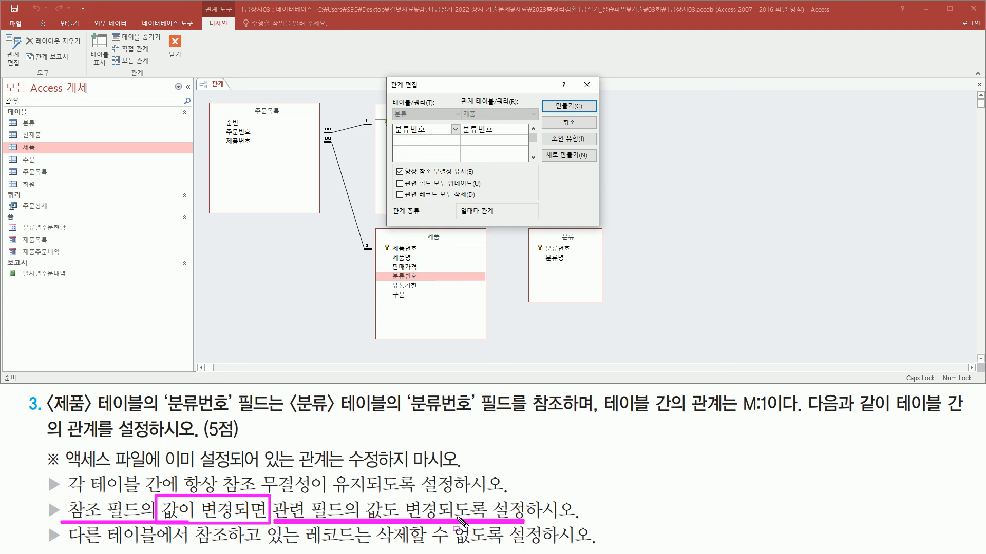
click(400, 184)
mouse_move(394, 189)
mouse_down()
mouse_move(450, 191)
mouse_move(489, 176)
mouse_up()
click(400, 183)
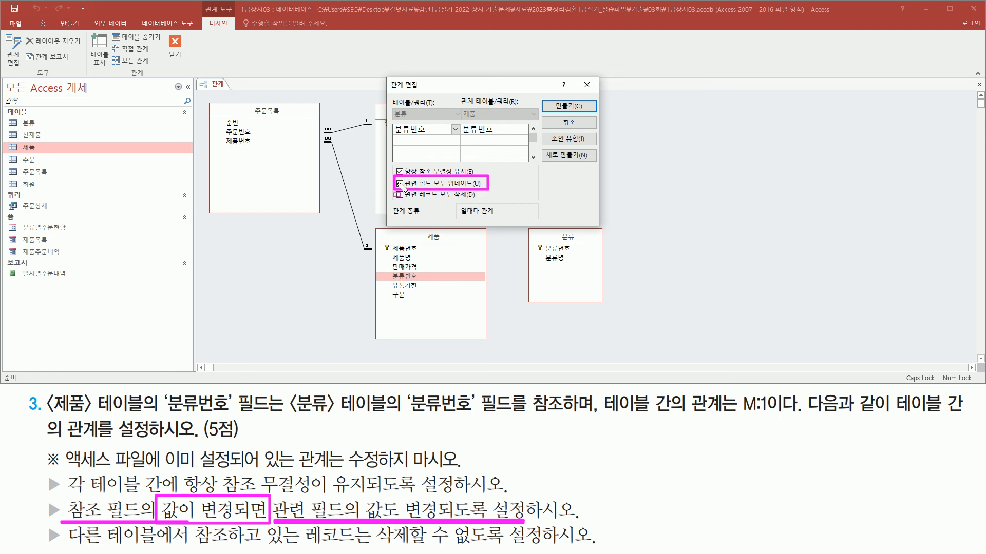
key(Escape)
click(398, 184)
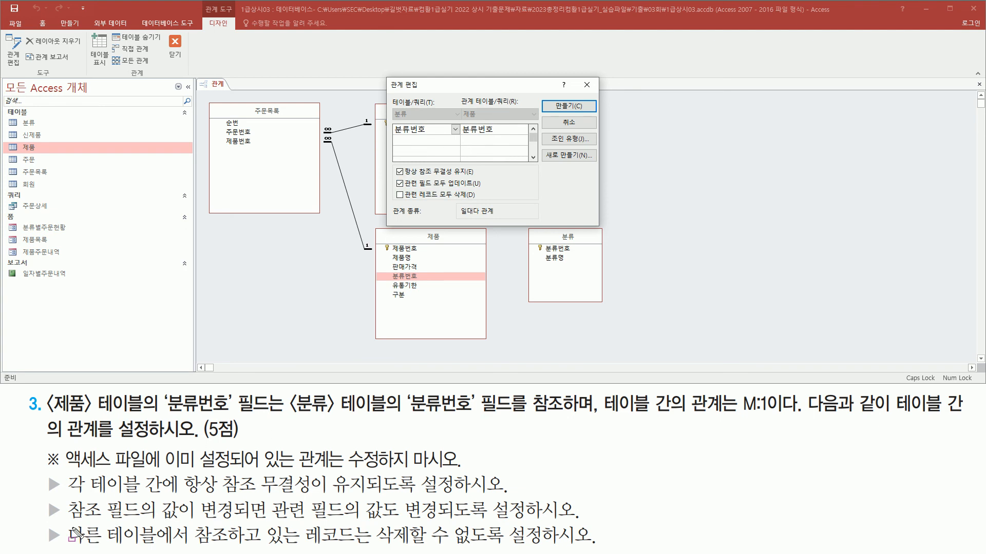
drag(67, 547, 546, 547)
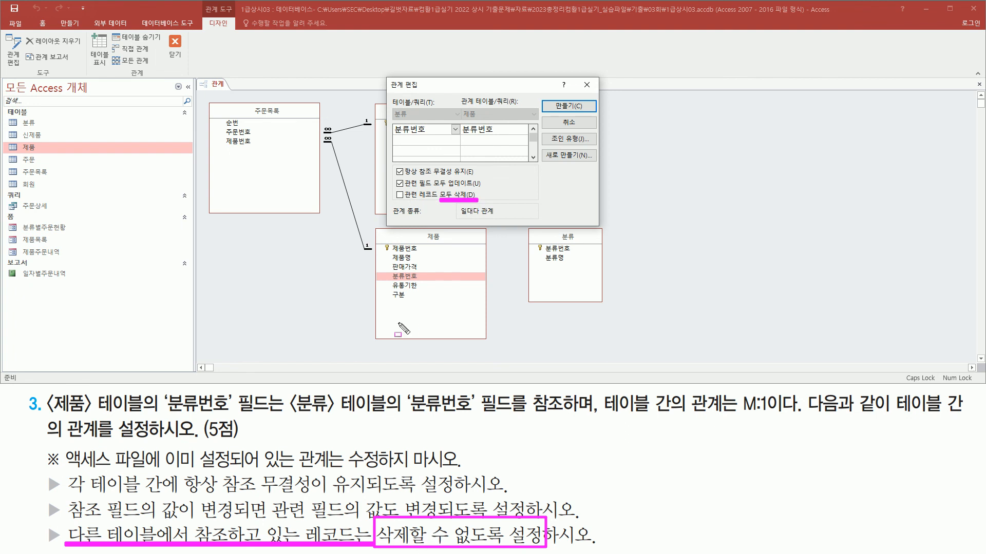
drag(391, 189, 411, 206)
key(Escape)
mouse_move(391, 162)
mouse_down()
mouse_move(427, 195)
mouse_move(486, 201)
mouse_up()
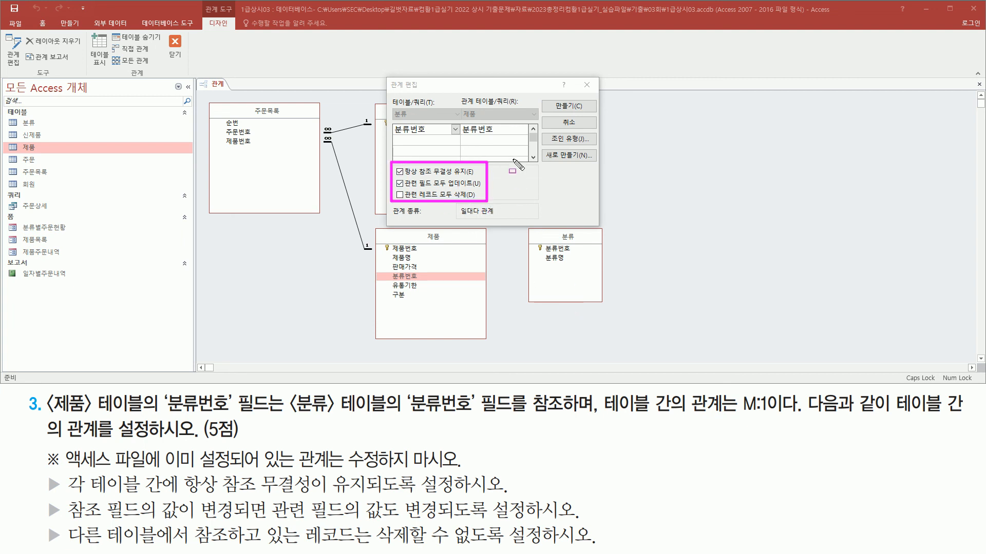
key(Escape)
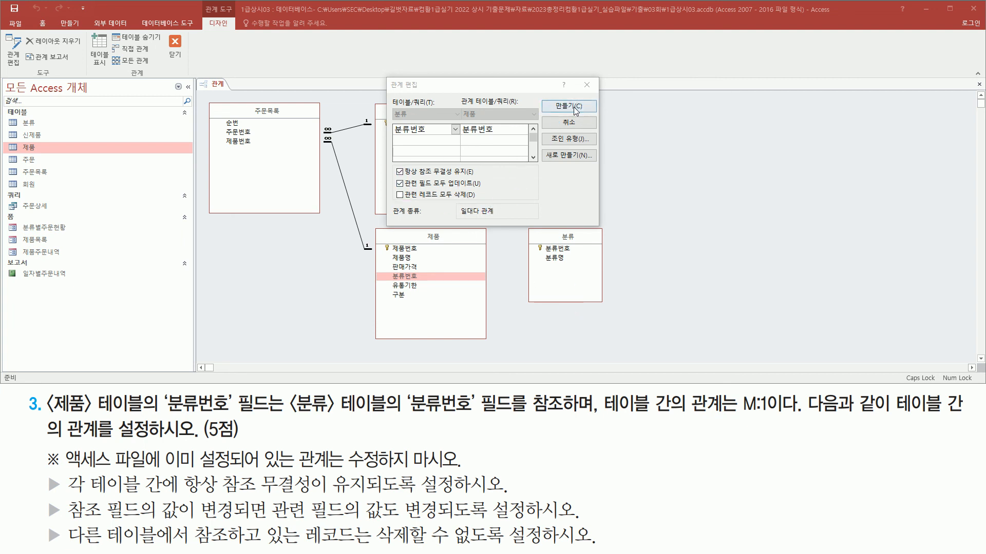
Create the relationship between 분류 and 제품, and close the relationships window with its changes saved
click(569, 106)
drag(474, 229, 506, 293)
key(Escape)
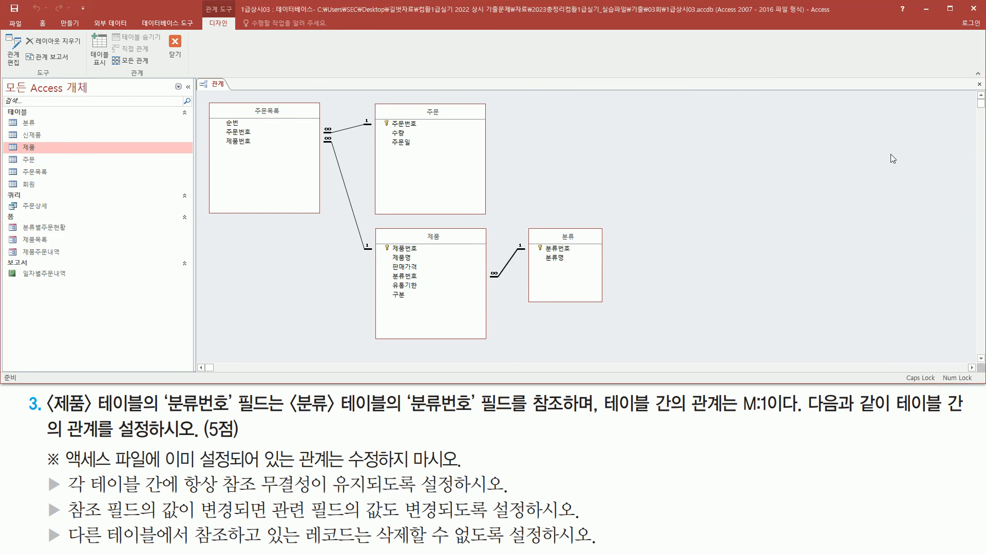
click(979, 84)
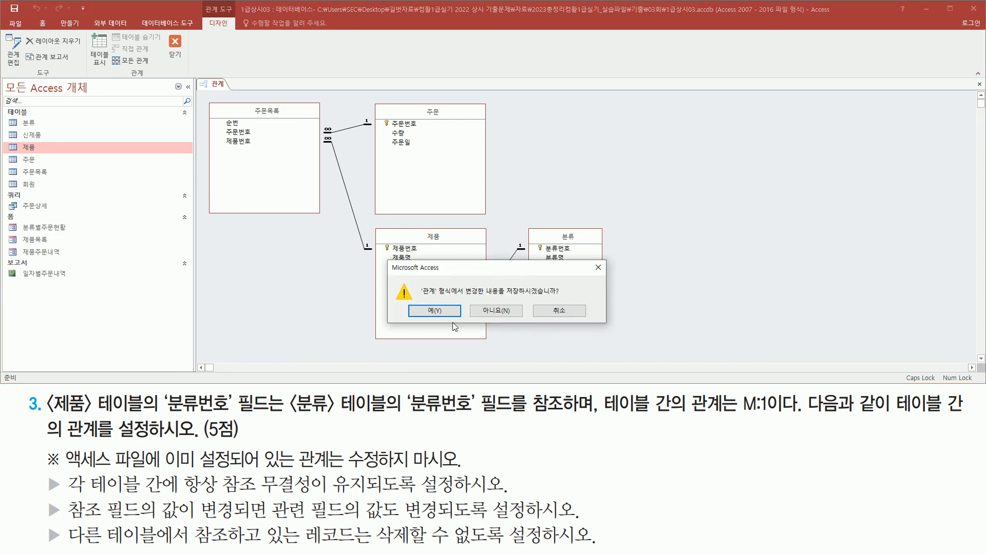
click(436, 311)
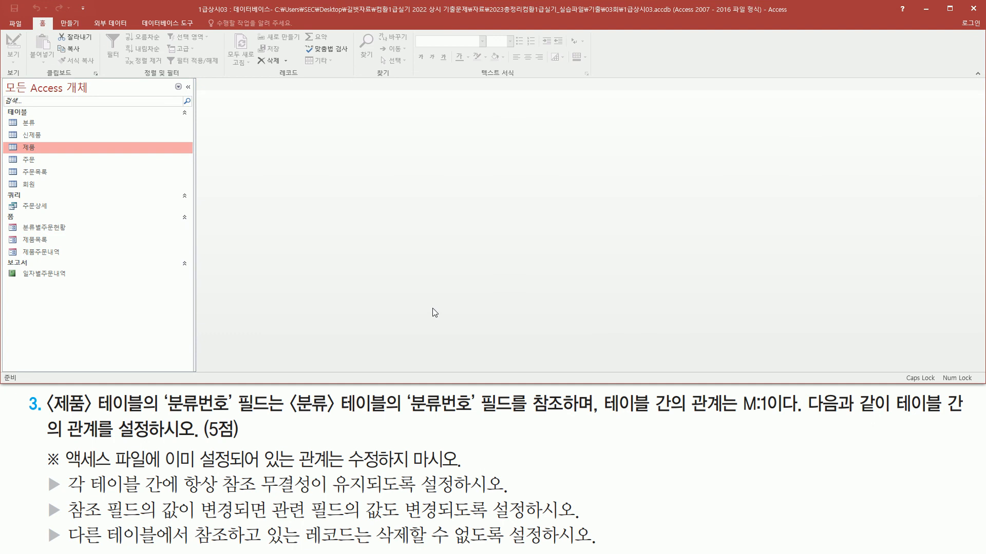